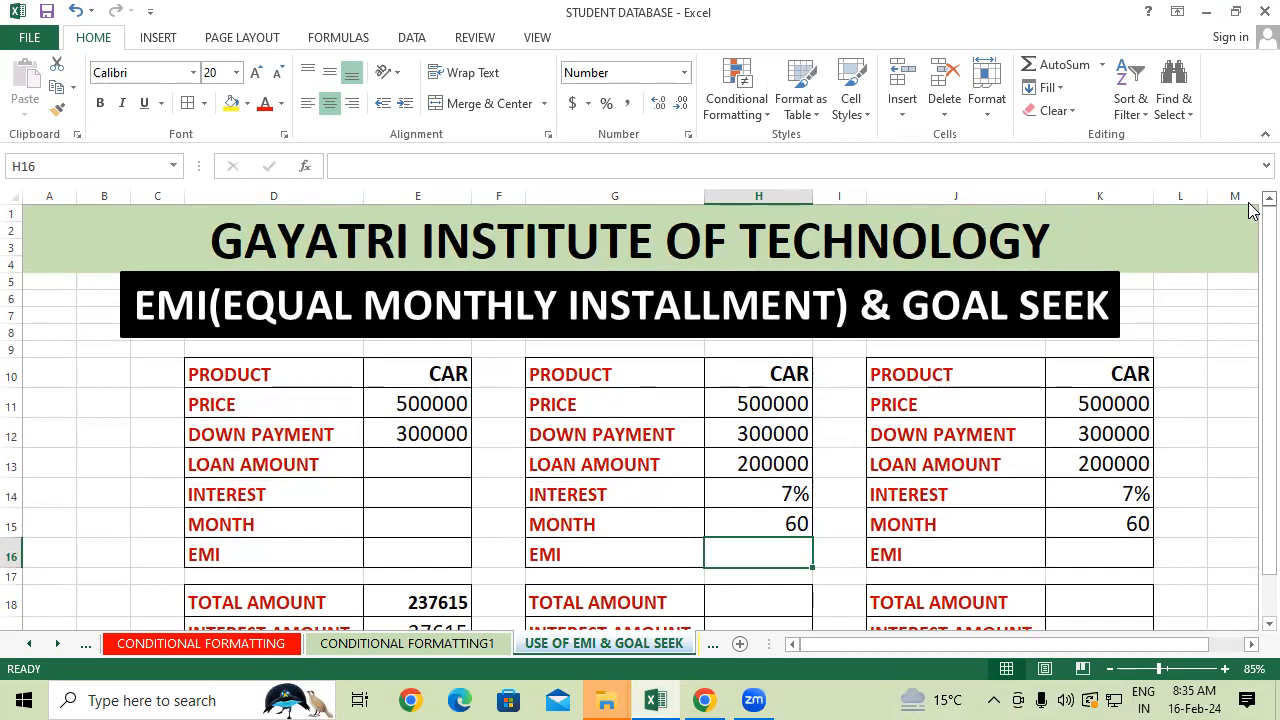
# - Examine the product, price and down payment cells of the first car loan table and the second table's loan amount formula
pyautogui.click(434, 402)
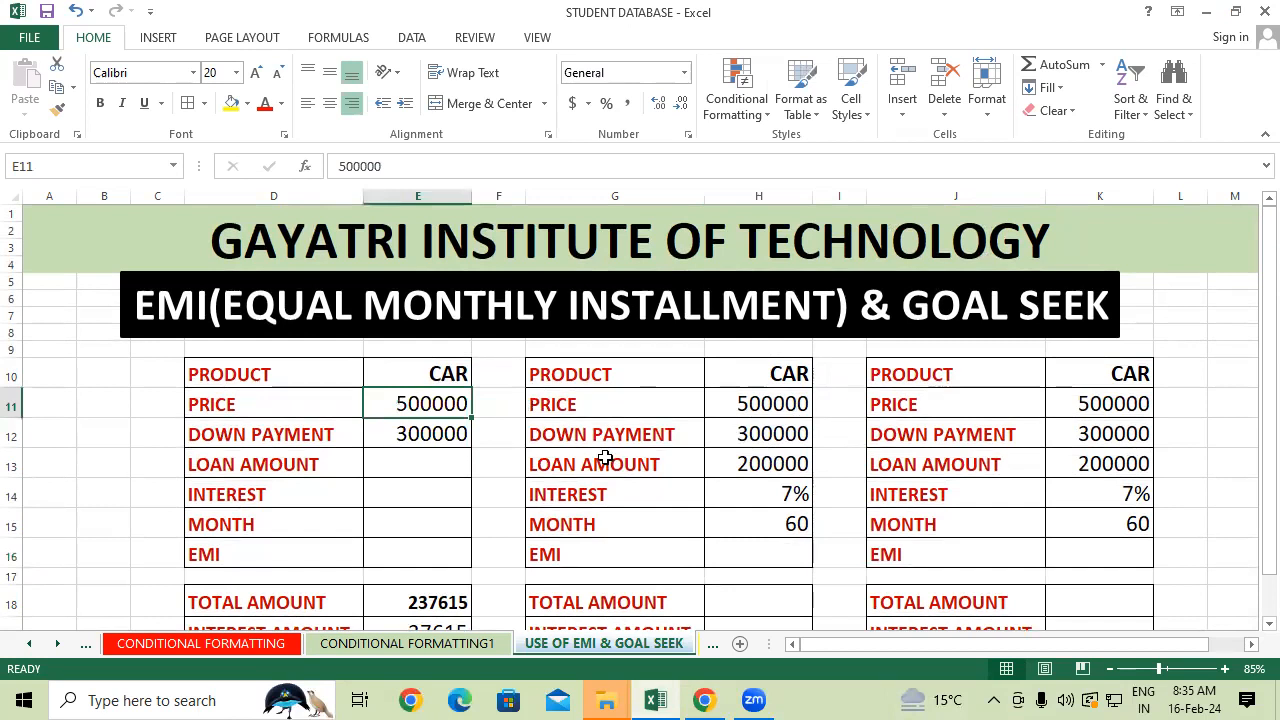
pyautogui.click(716, 455)
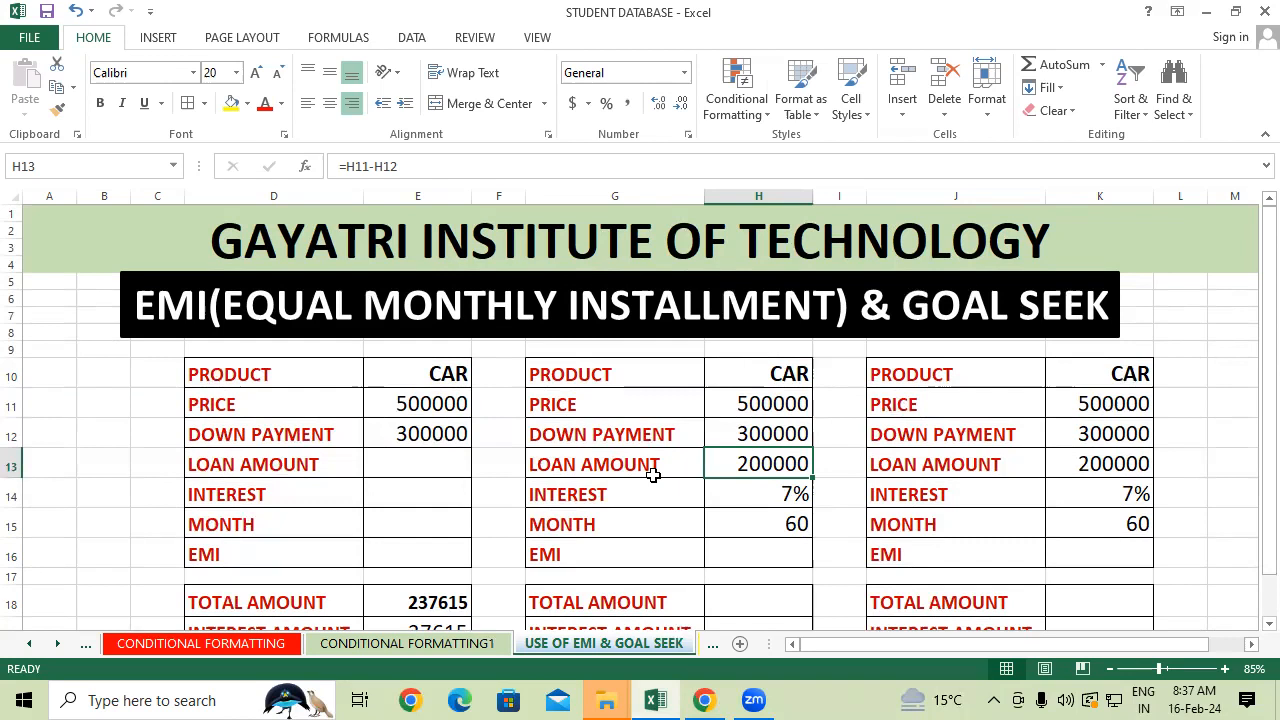
pyautogui.click(428, 372)
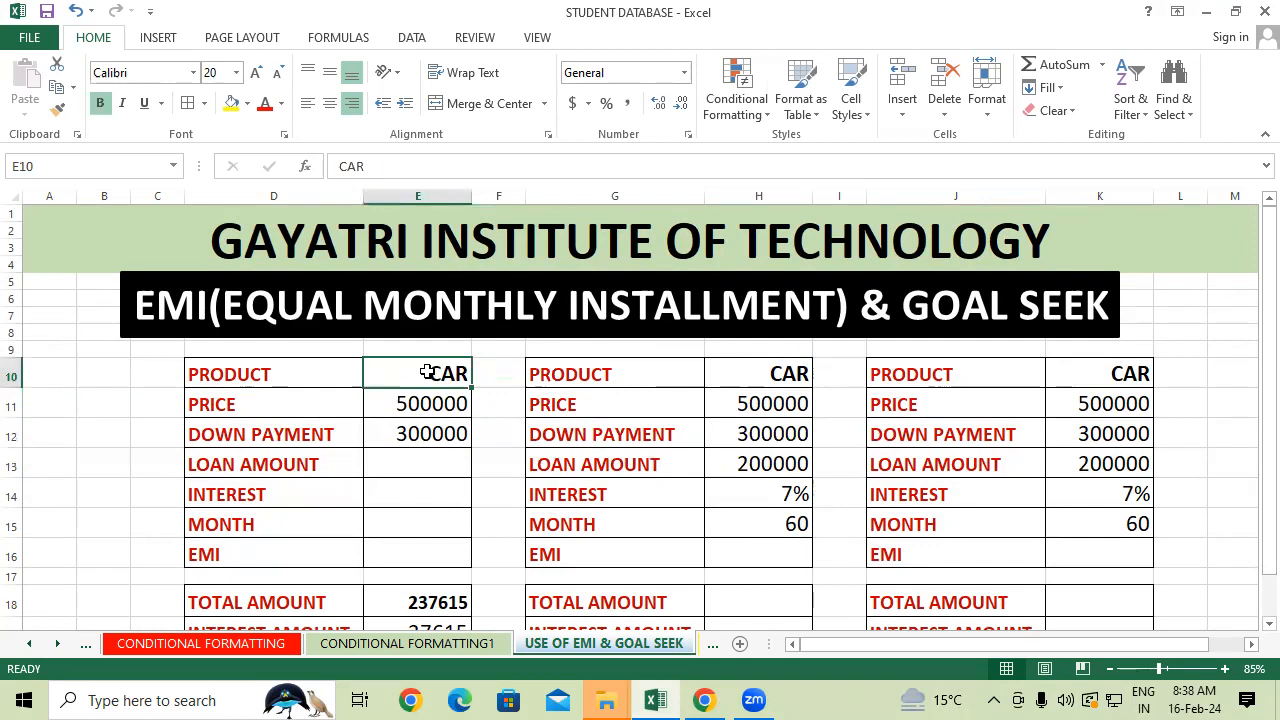
pyautogui.click(447, 401)
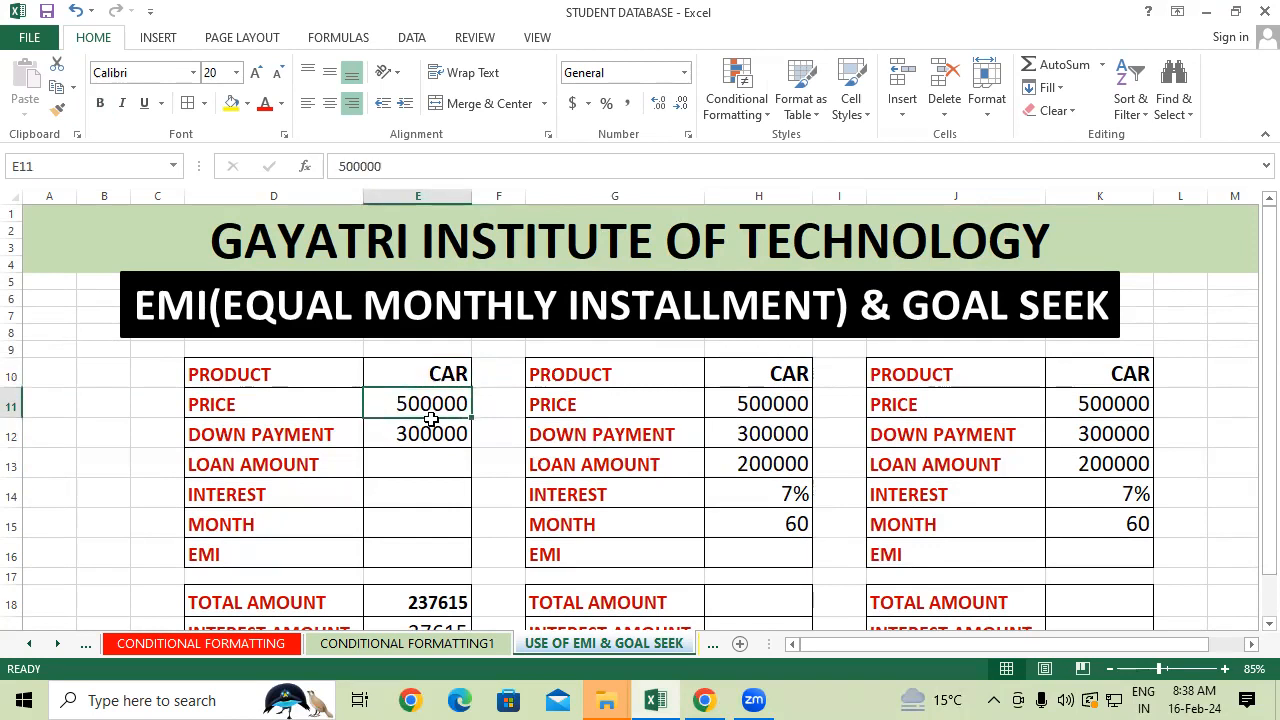
pyautogui.click(425, 427)
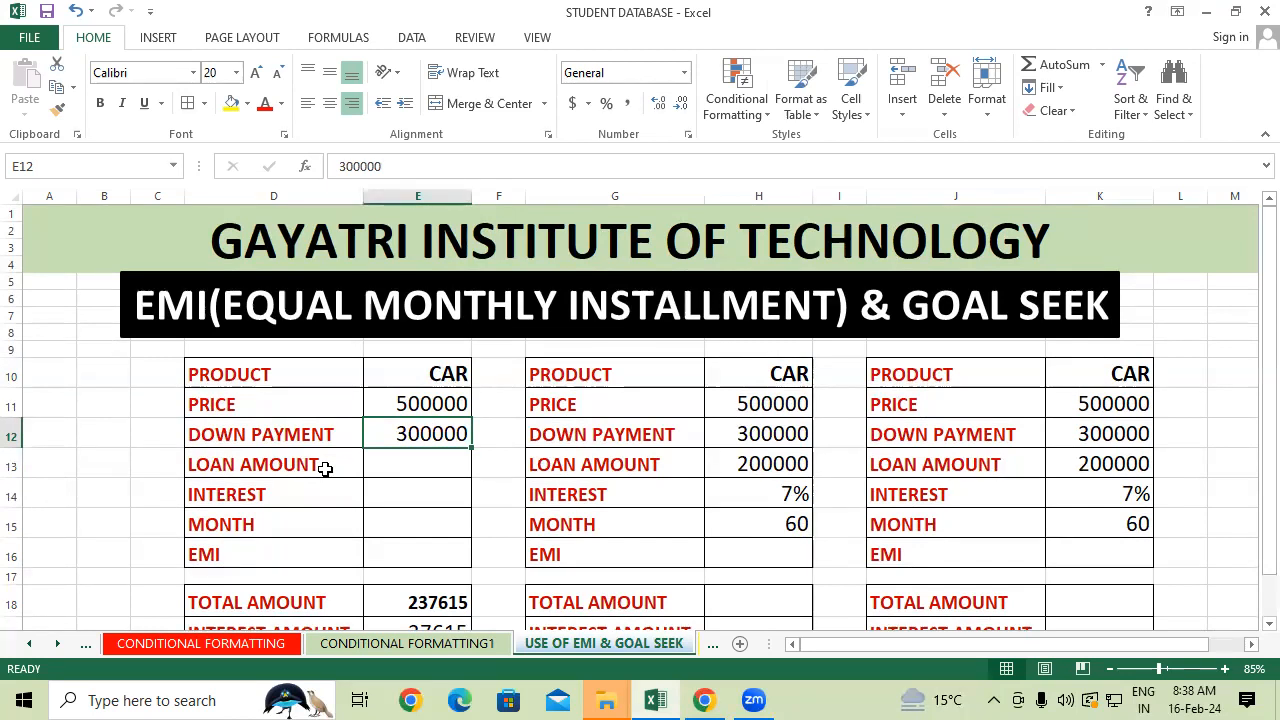
pyautogui.click(409, 401)
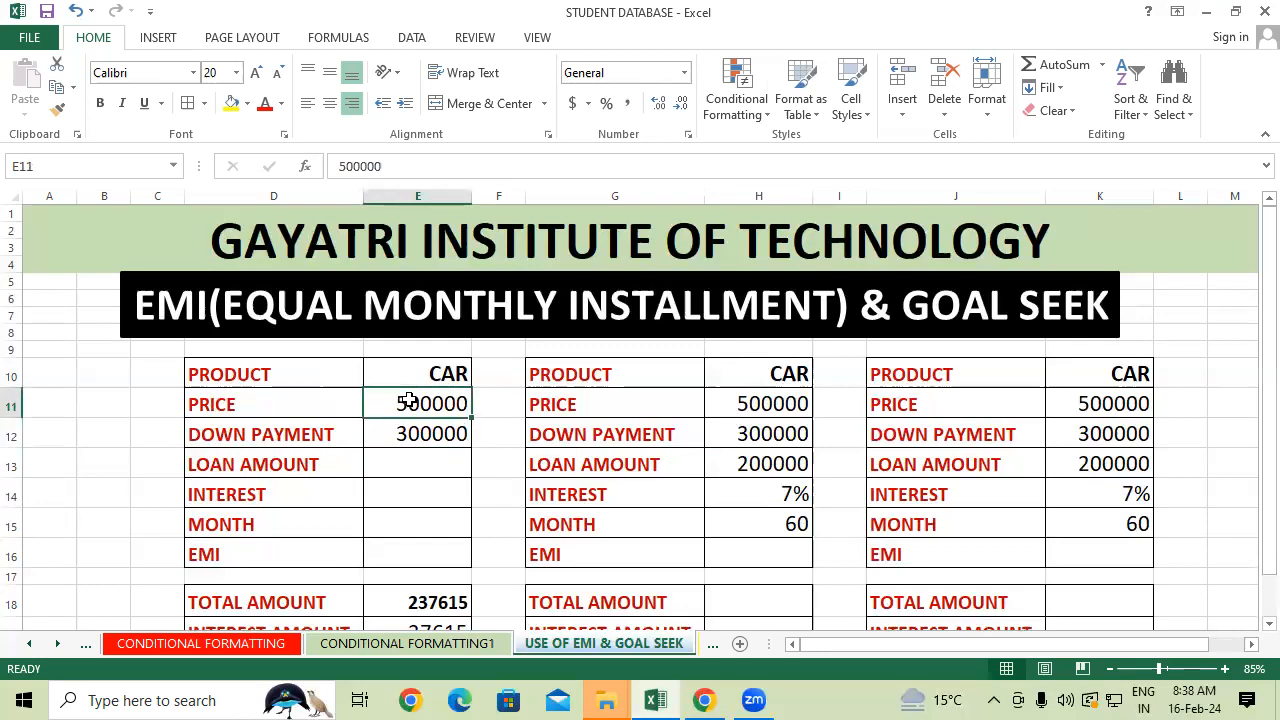
pyautogui.click(410, 435)
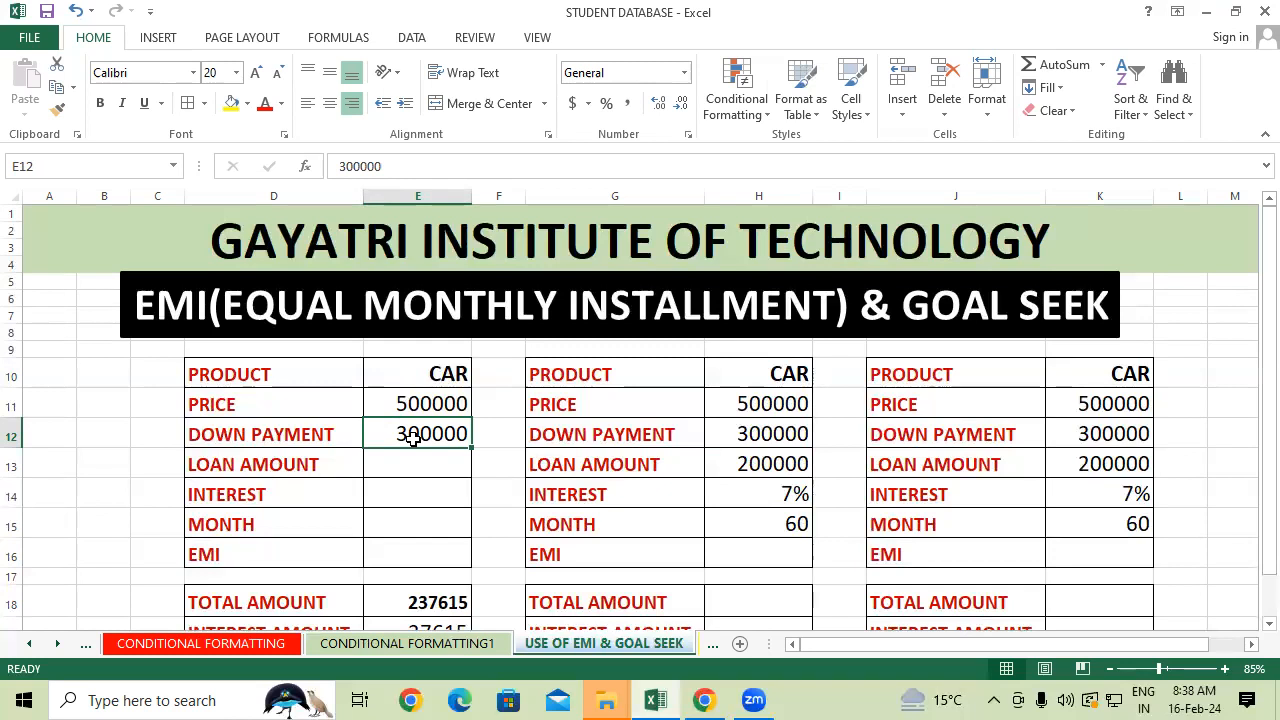
pyautogui.click(428, 373)
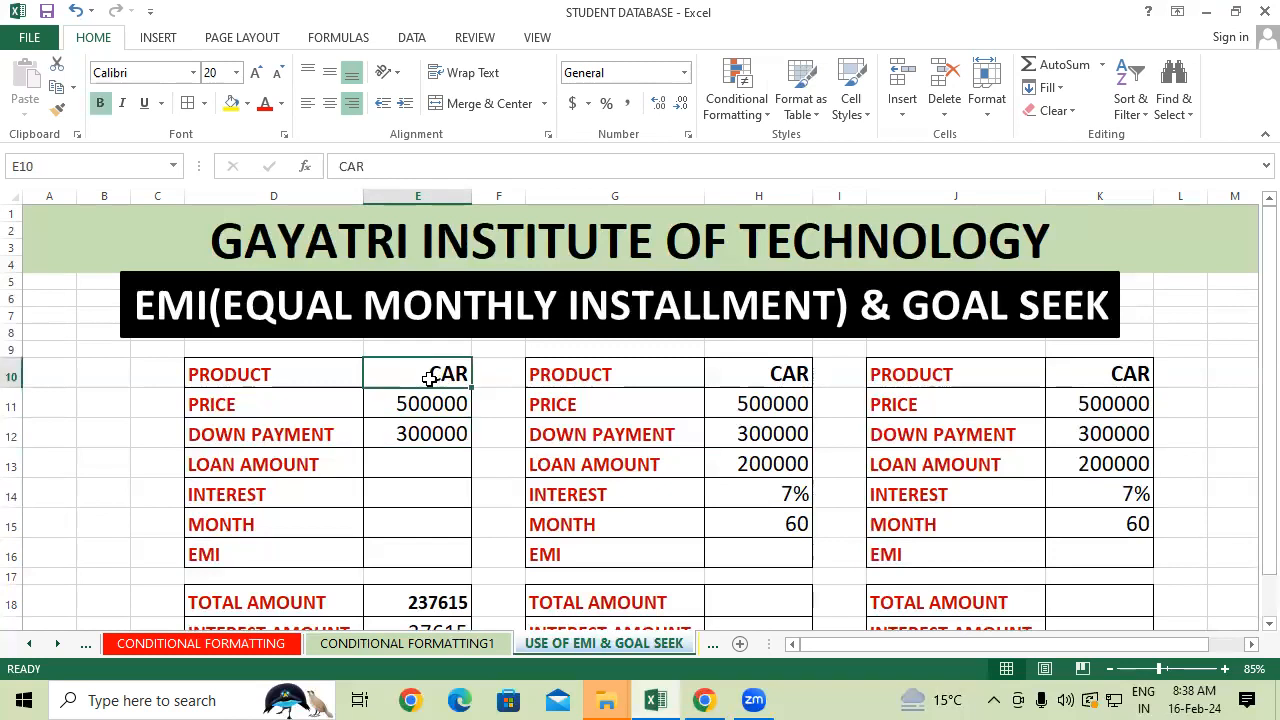
pyautogui.click(418, 404)
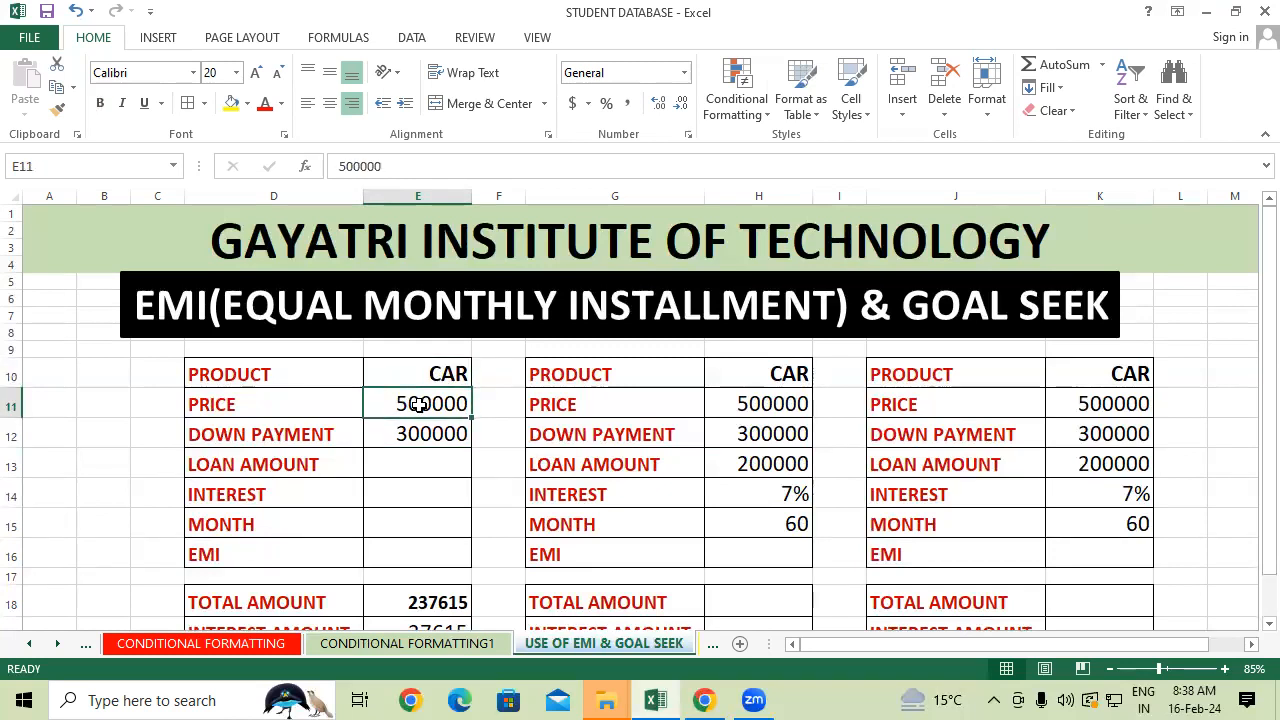
pyautogui.click(440, 434)
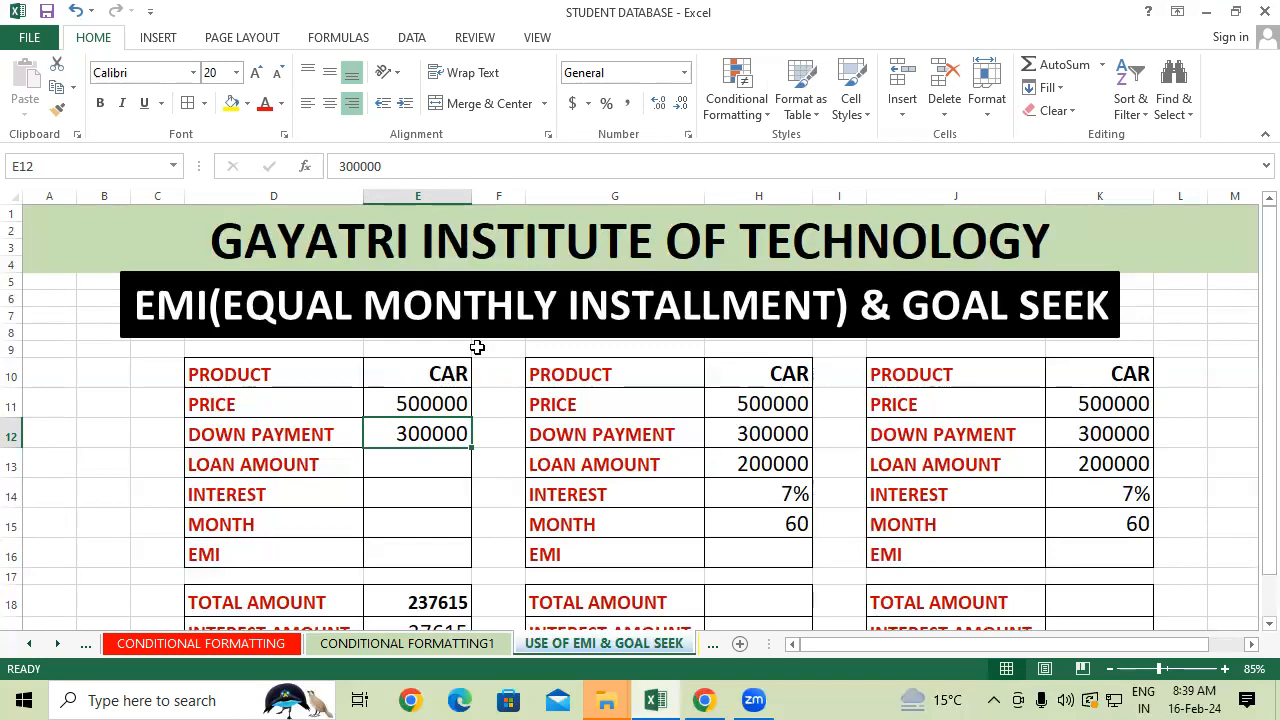
pyautogui.click(424, 396)
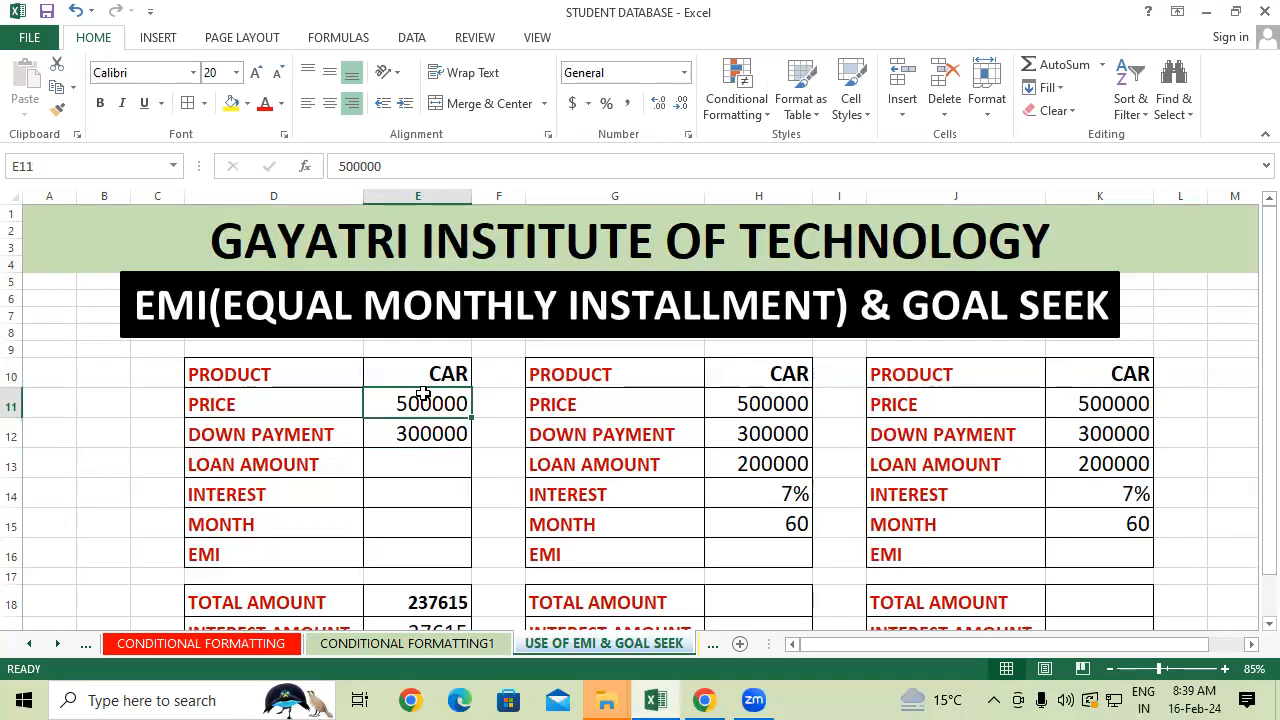
pyautogui.click(426, 436)
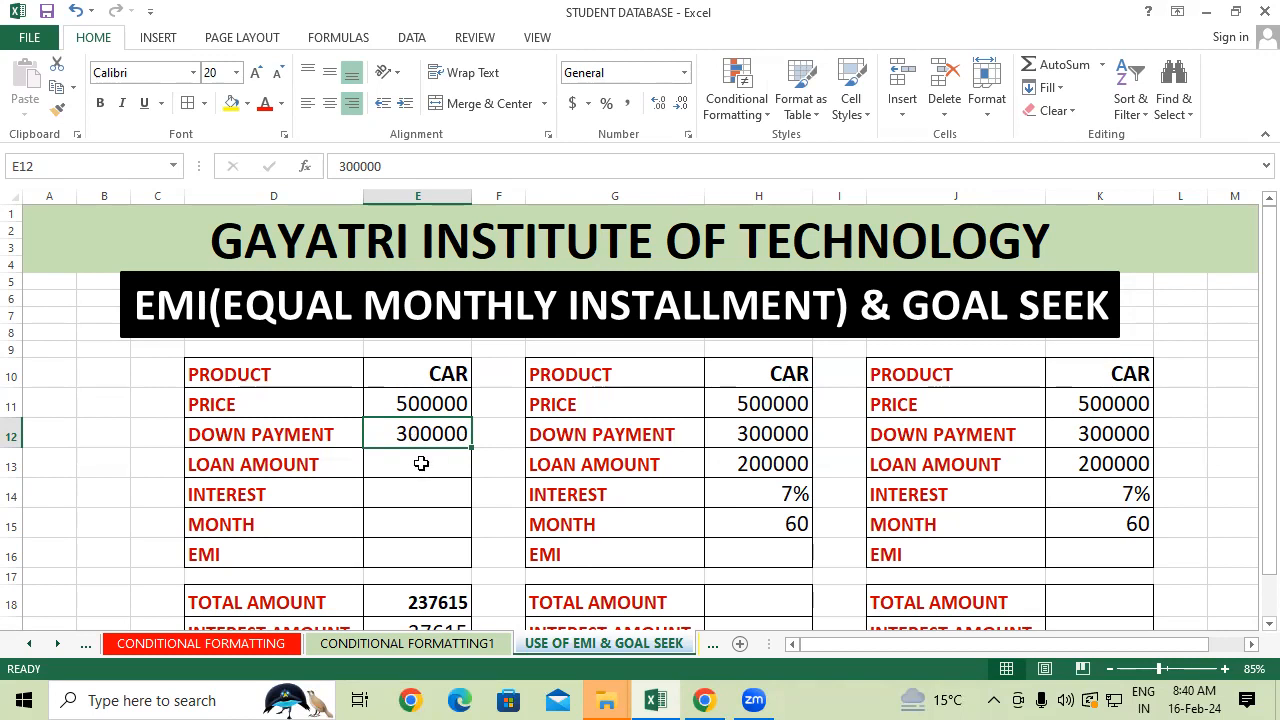
# - Calculate the loan amount in E13 of the first table as price minus down payment with =E11-E12
pyautogui.click(420, 460)
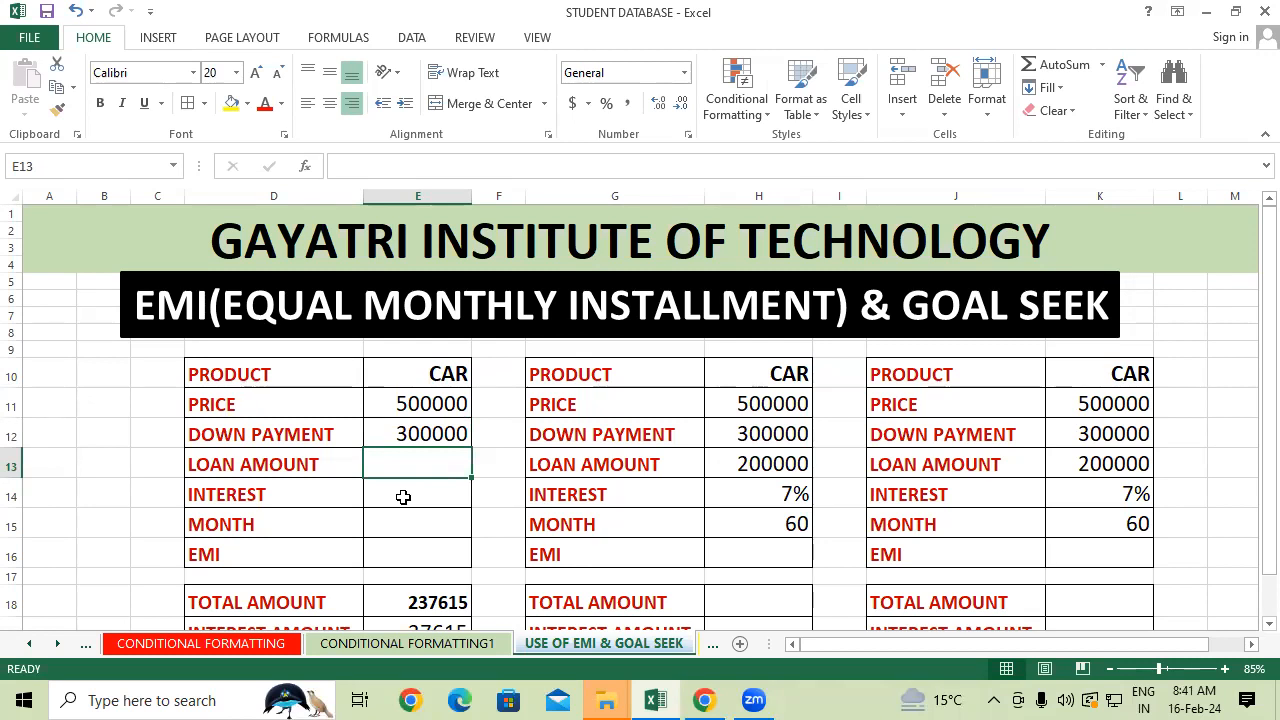
pyautogui.write('=')
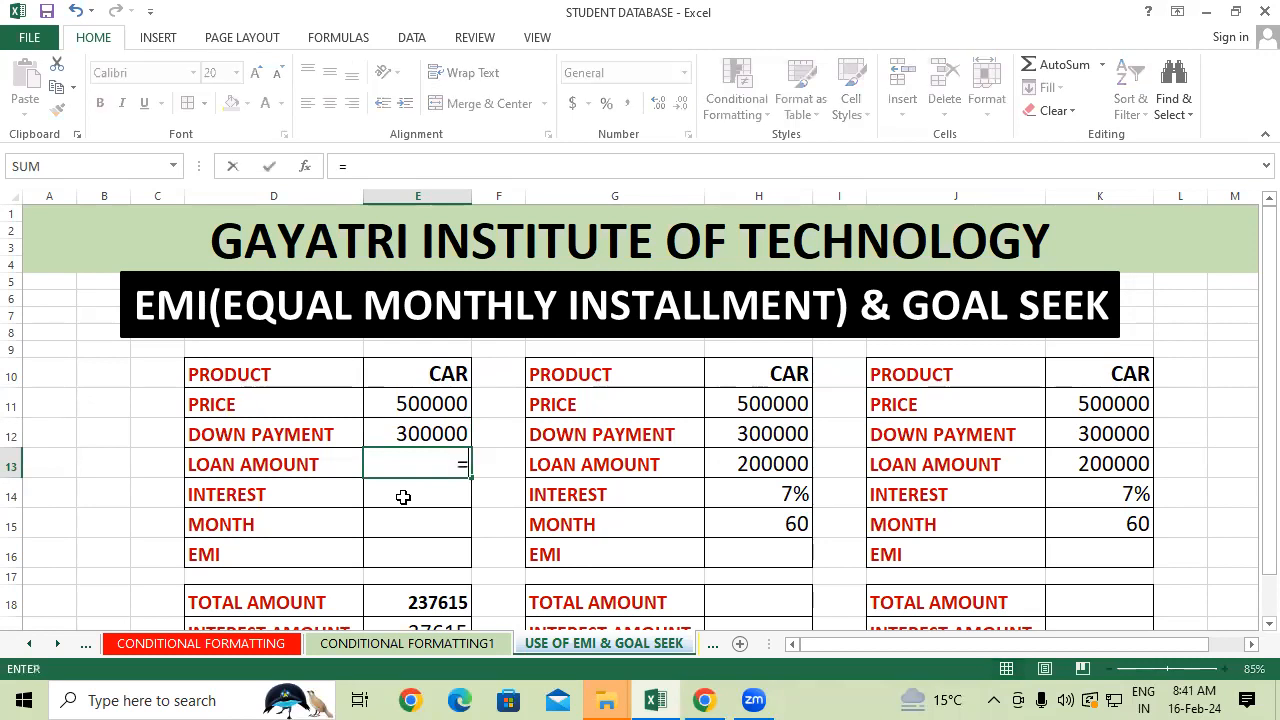
pyautogui.click(418, 401)
pyautogui.write('-')
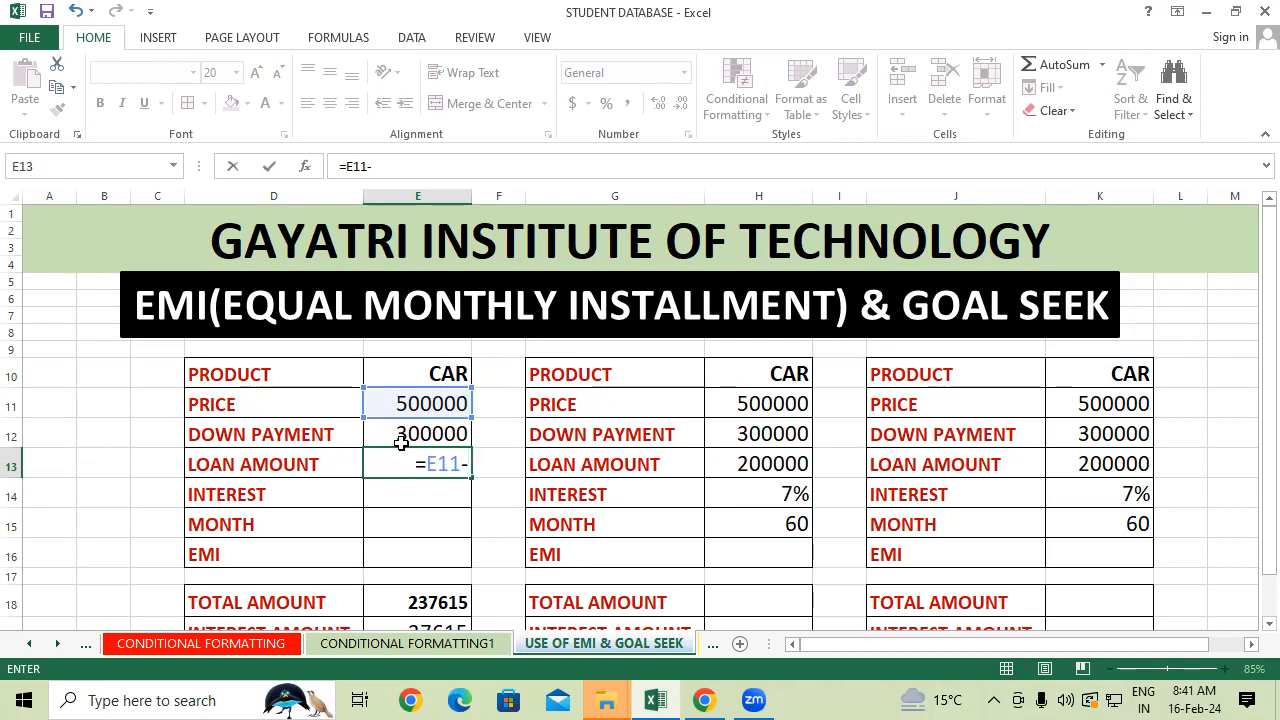
pyautogui.click(401, 438)
pyautogui.press('Return')
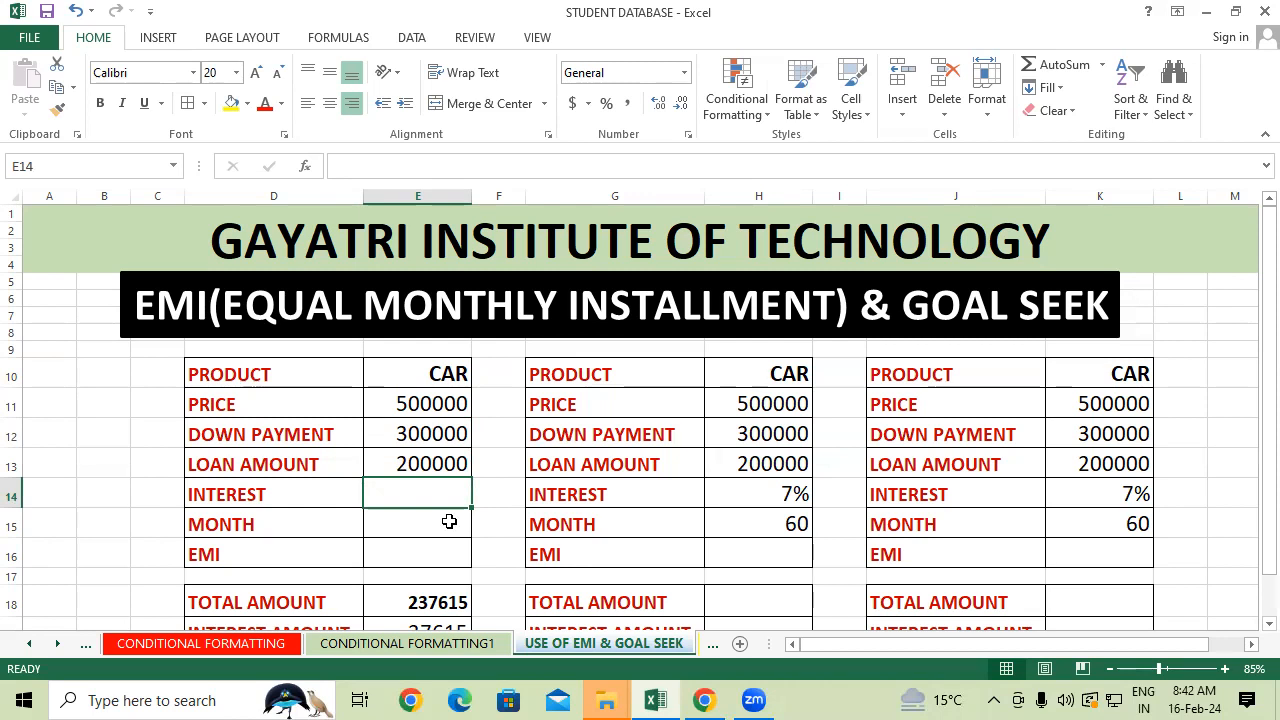
# - Fill in the first table's interest as 7% in E14 and its month count as 60 in E15
pyautogui.write('7%')
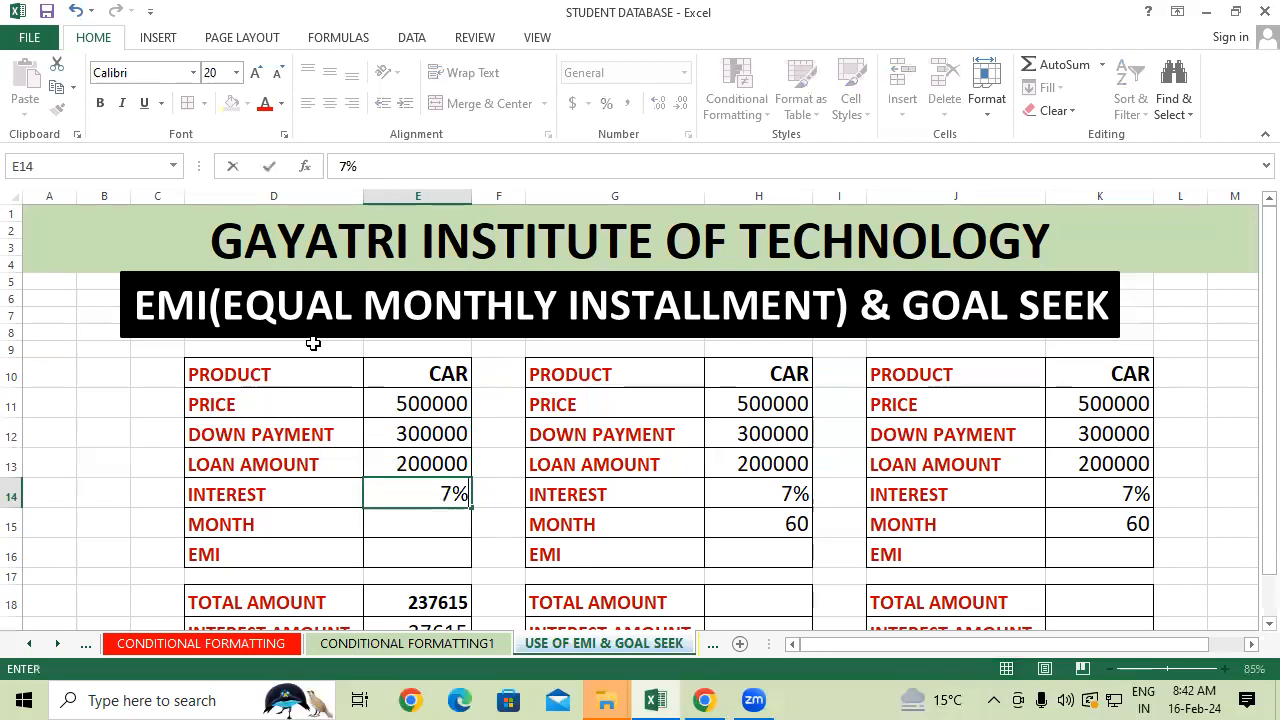
pyautogui.click(429, 525)
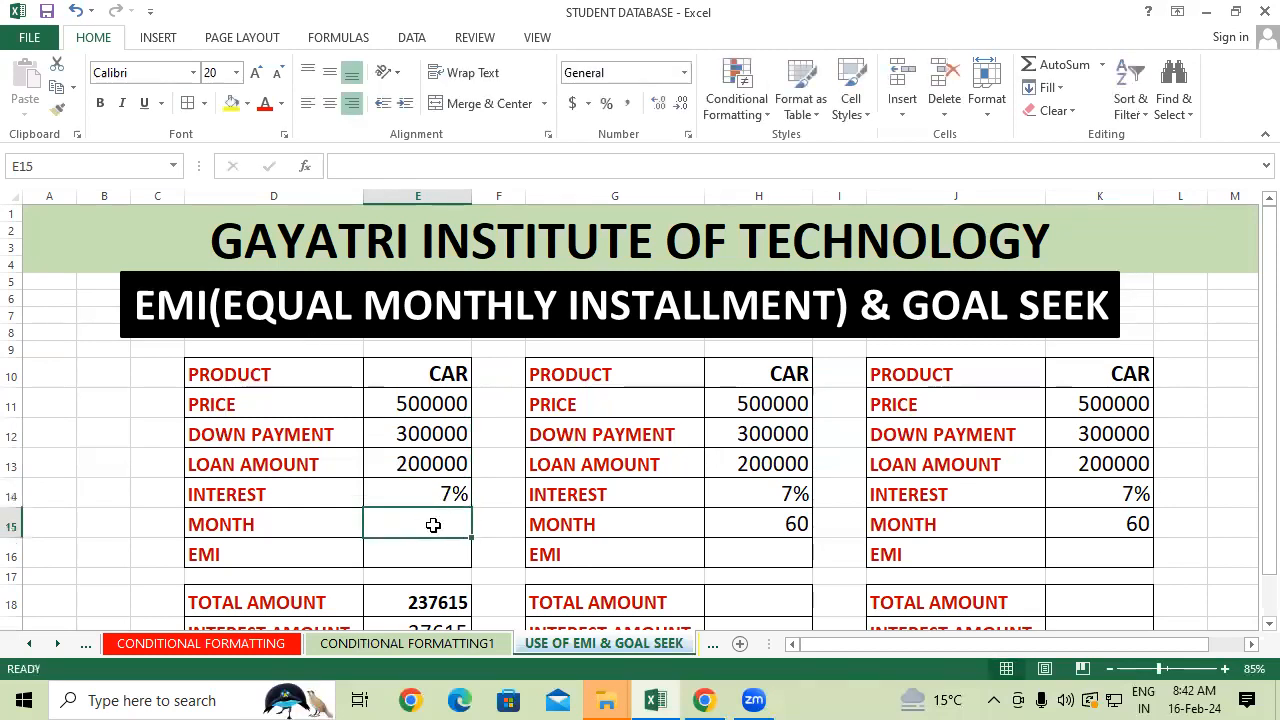
pyautogui.write('60')
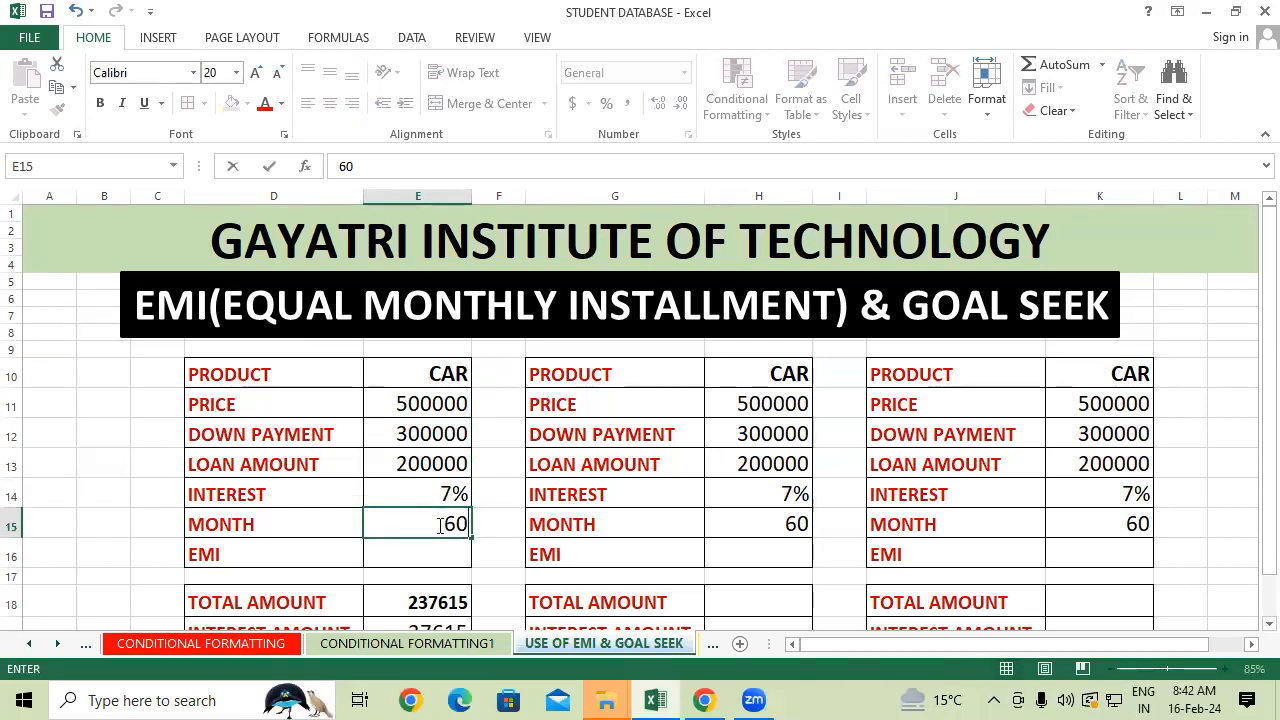
pyautogui.click(622, 492)
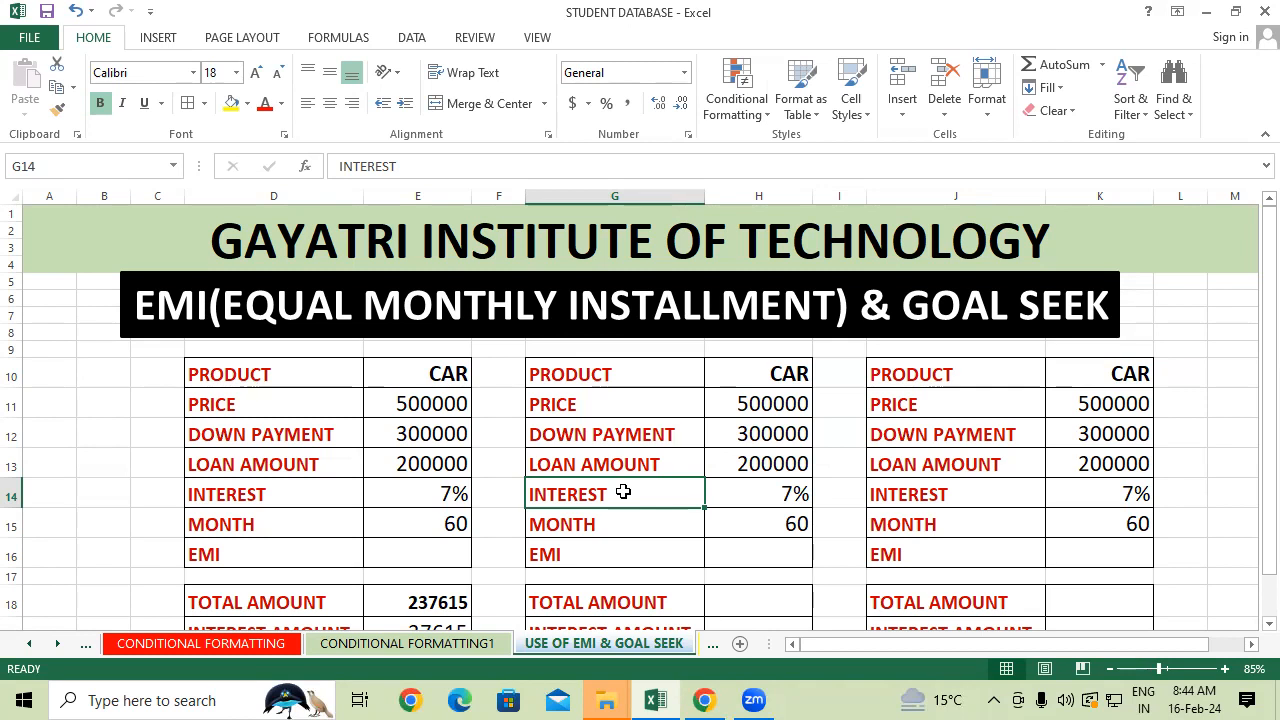
# - Clear the first table's total amount and interest amount values in E18:E19
pyautogui.scroll(-1, 563, 457)
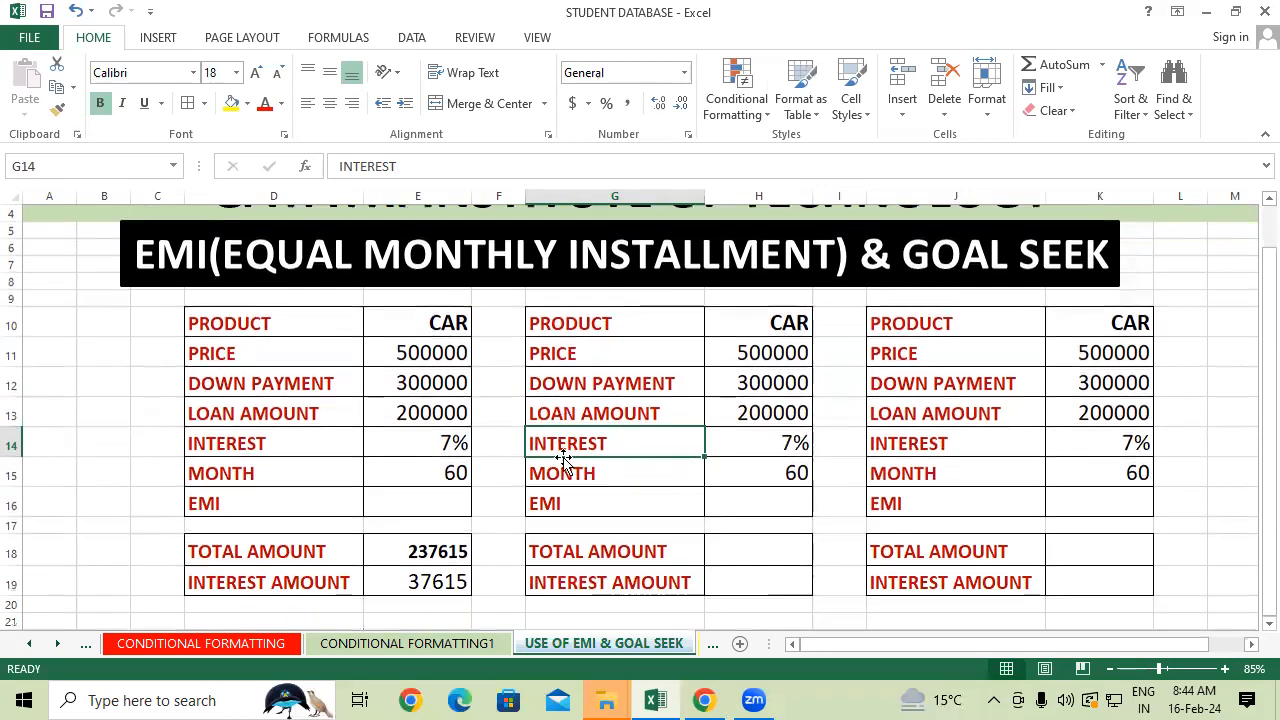
pyautogui.moveTo(435, 556); pyautogui.dragTo(443, 582)
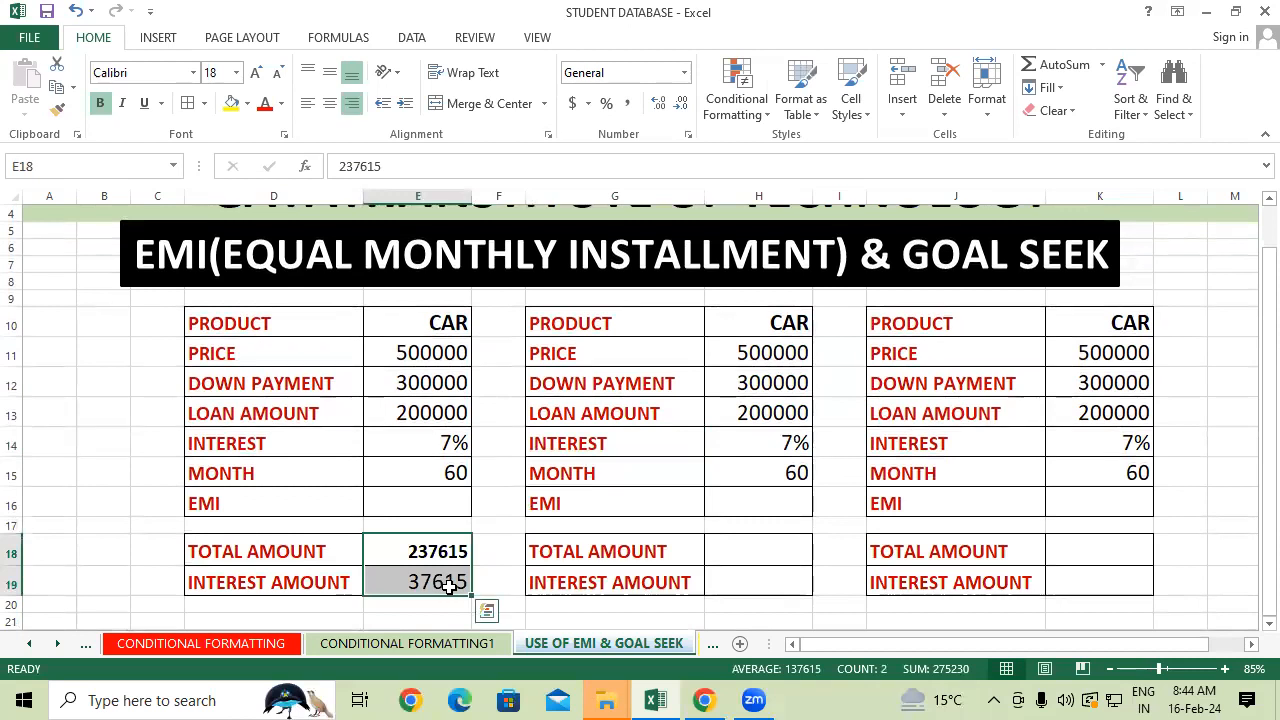
pyautogui.press('Delete')
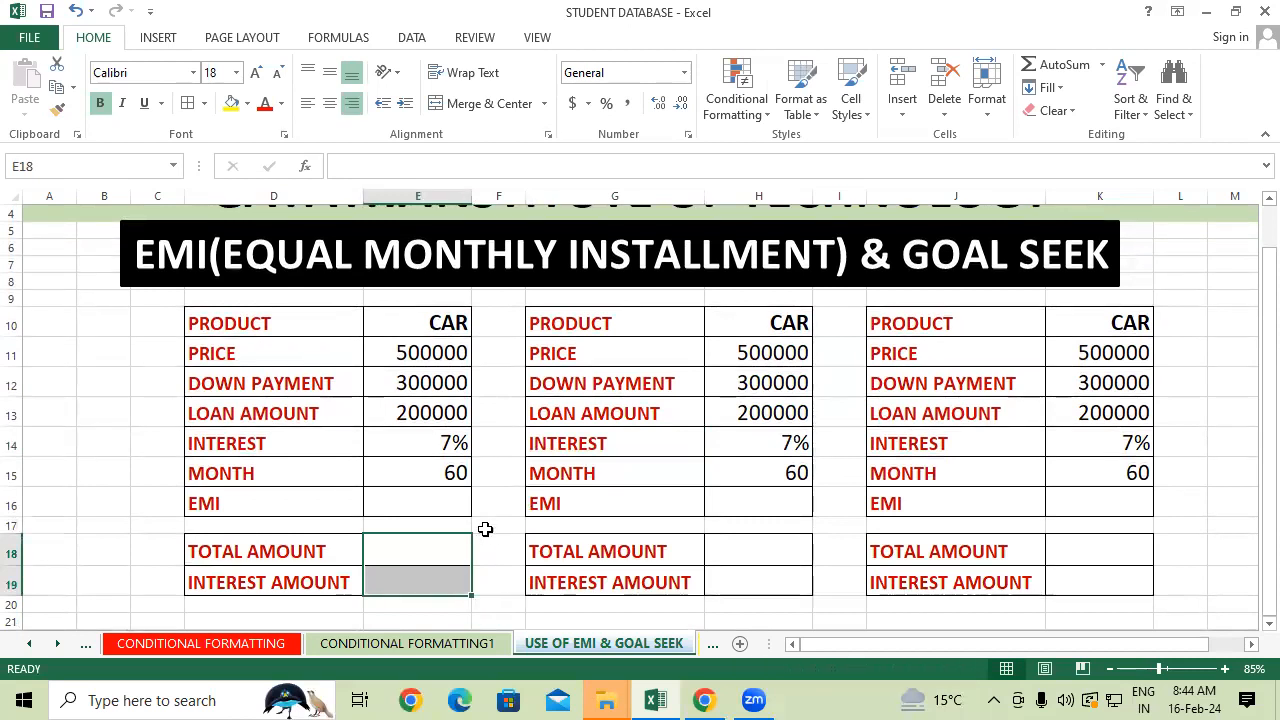
# - Begin a PMT formula in the first table's EMI cell E16, using the monthly interest E14/12 as the rate
pyautogui.click(437, 496)
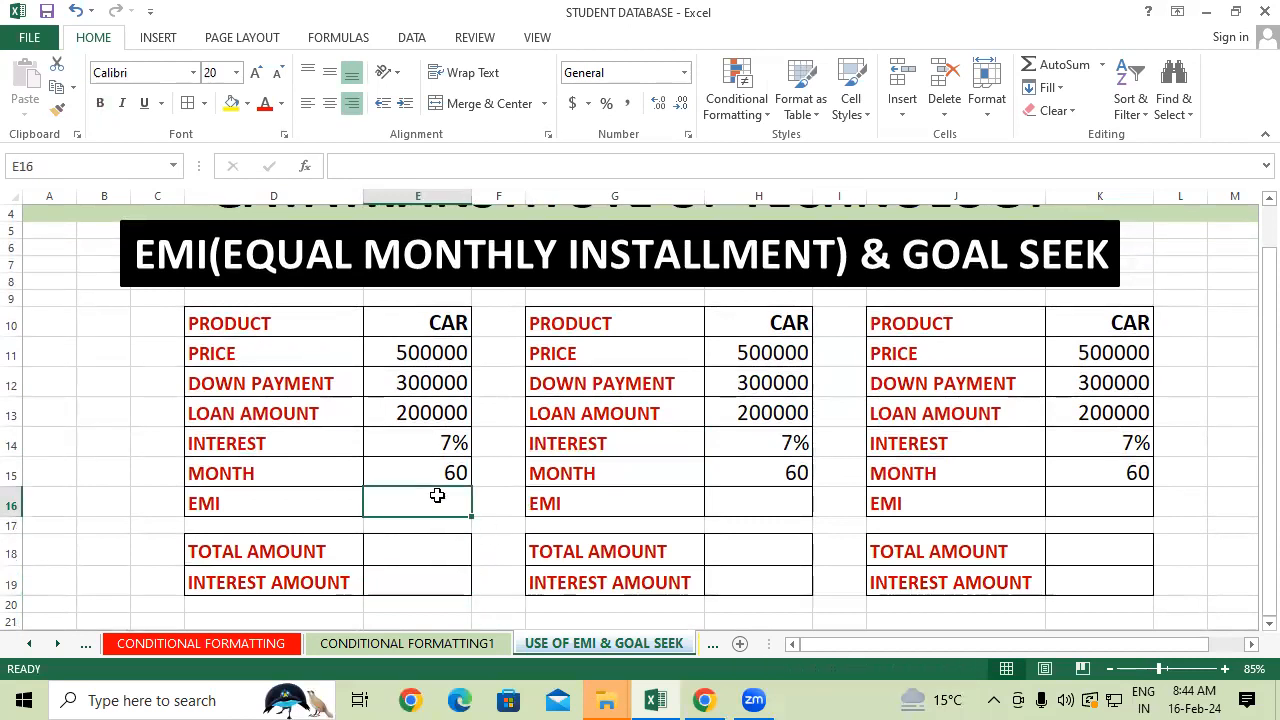
pyautogui.write('=')
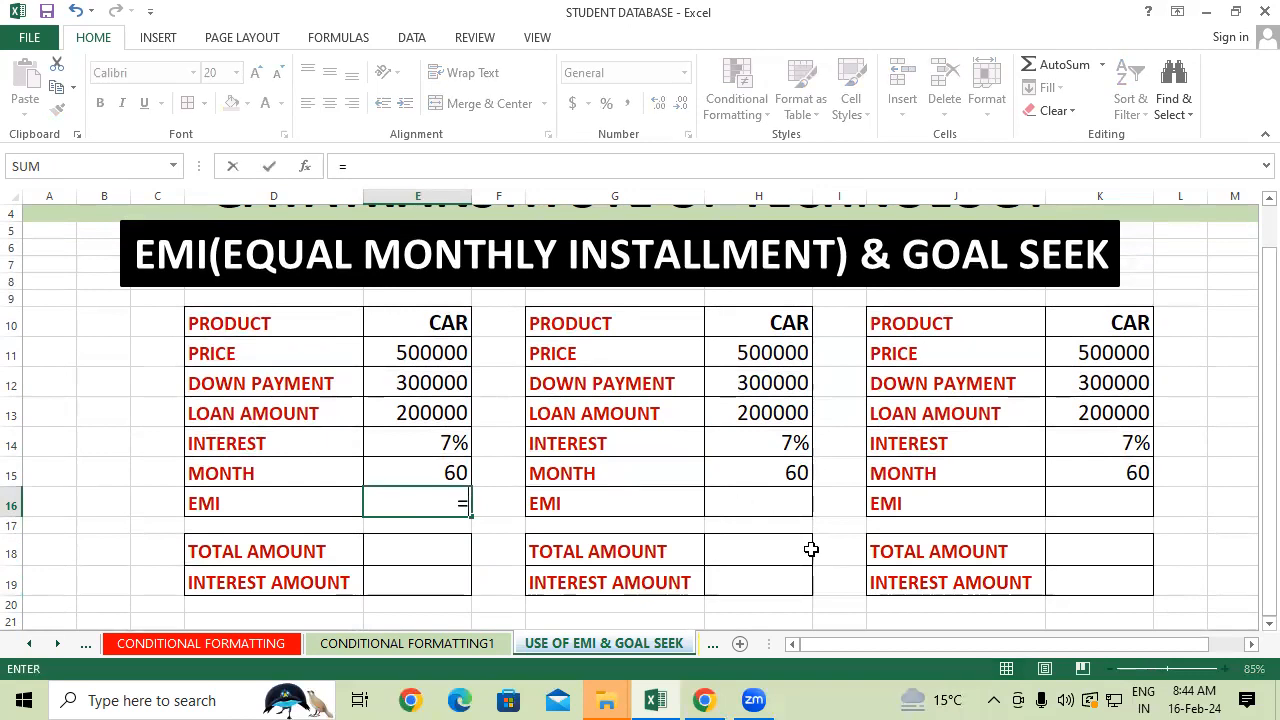
pyautogui.write('PMT')
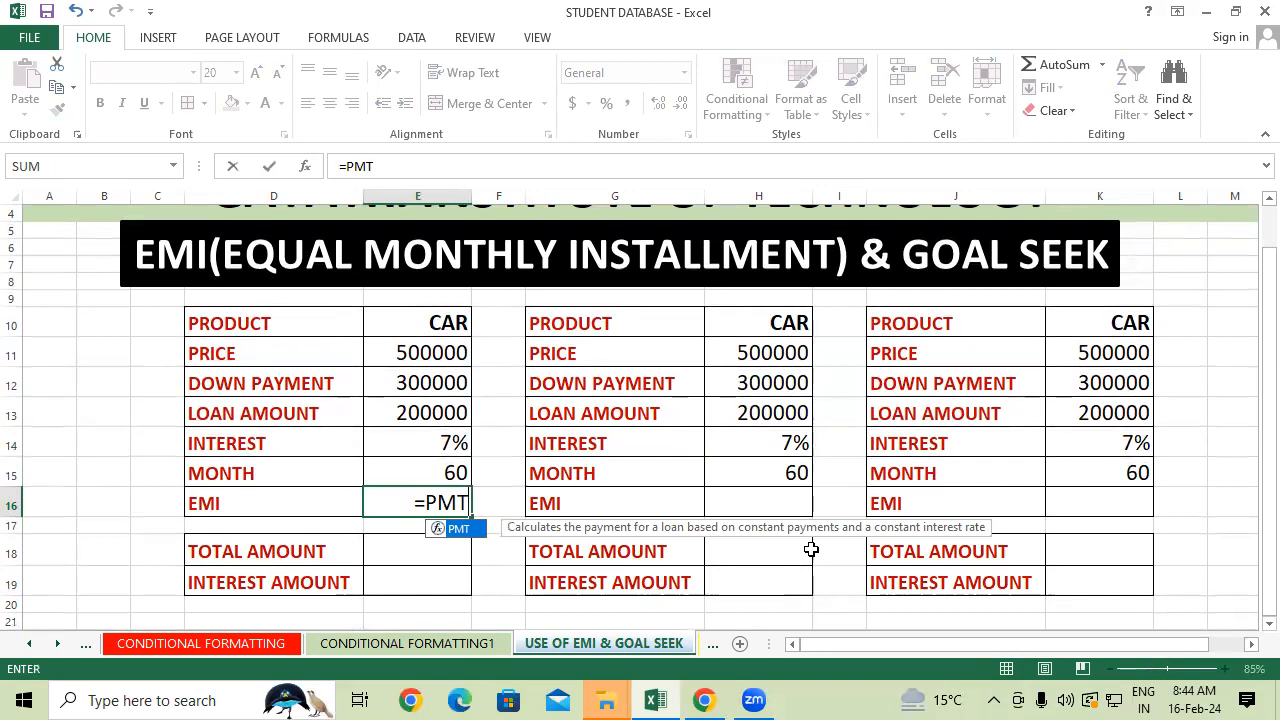
pyautogui.write('(')
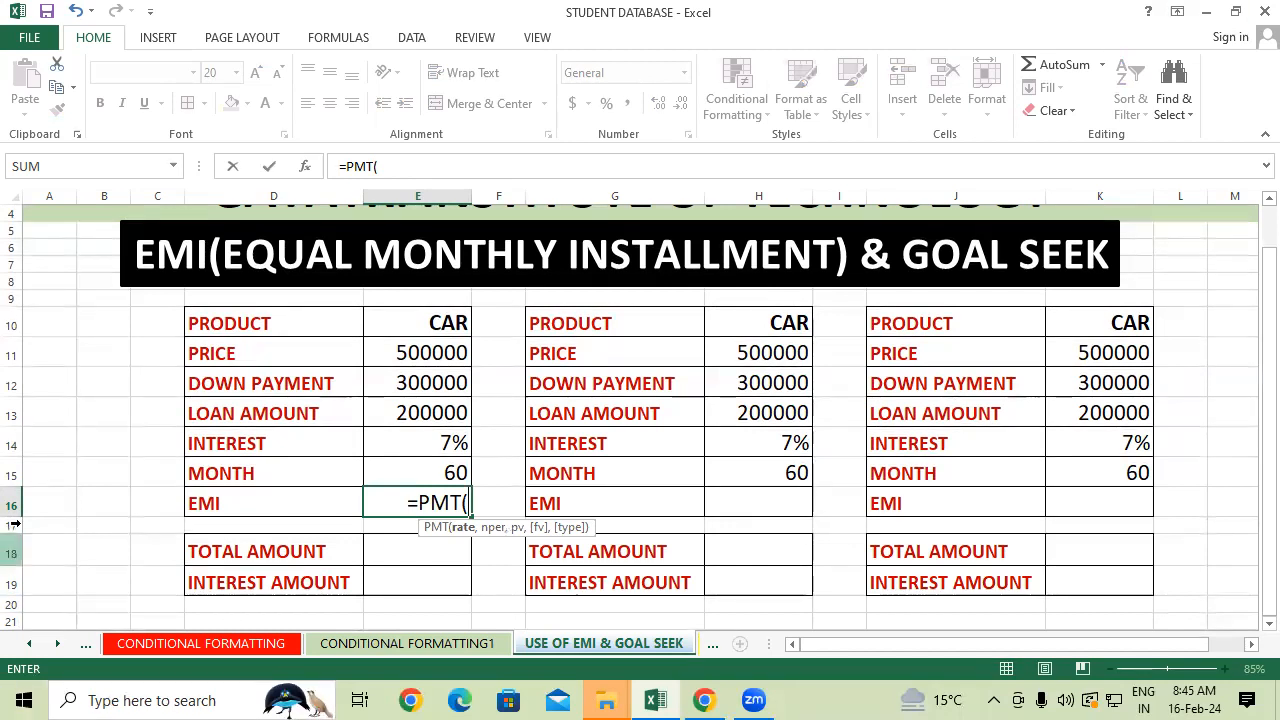
pyautogui.click(417, 445)
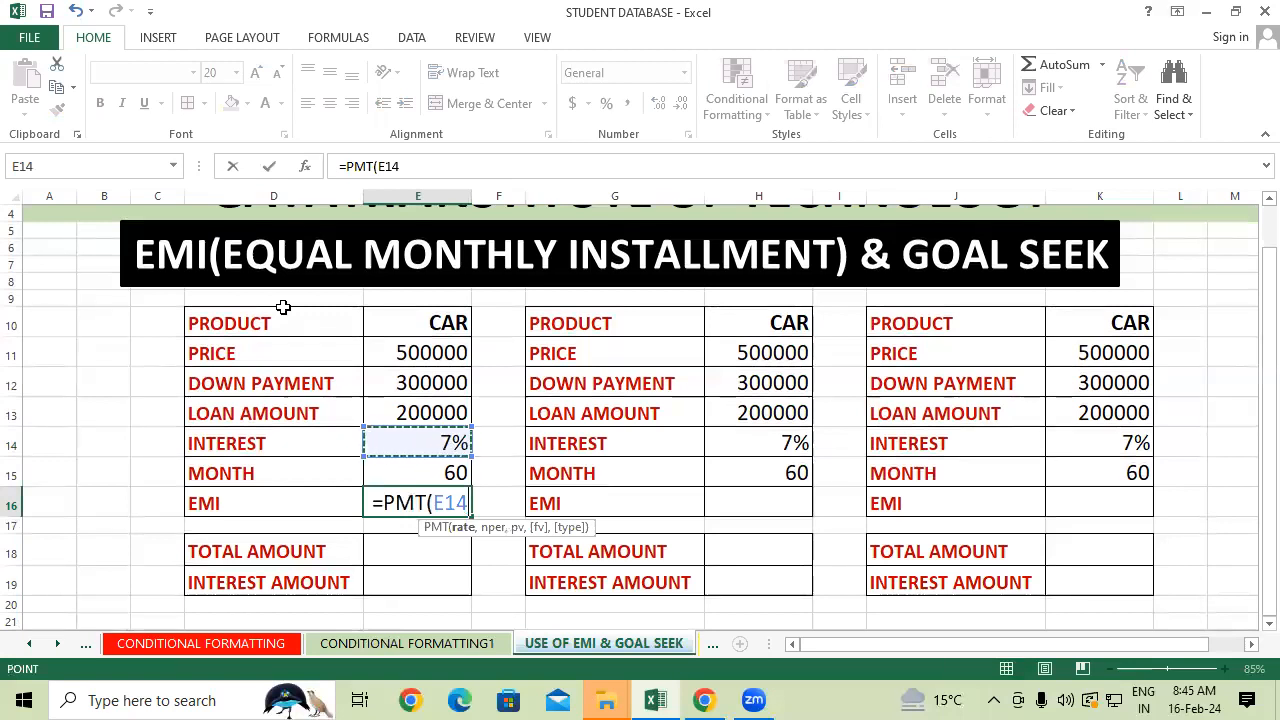
pyautogui.write('12')
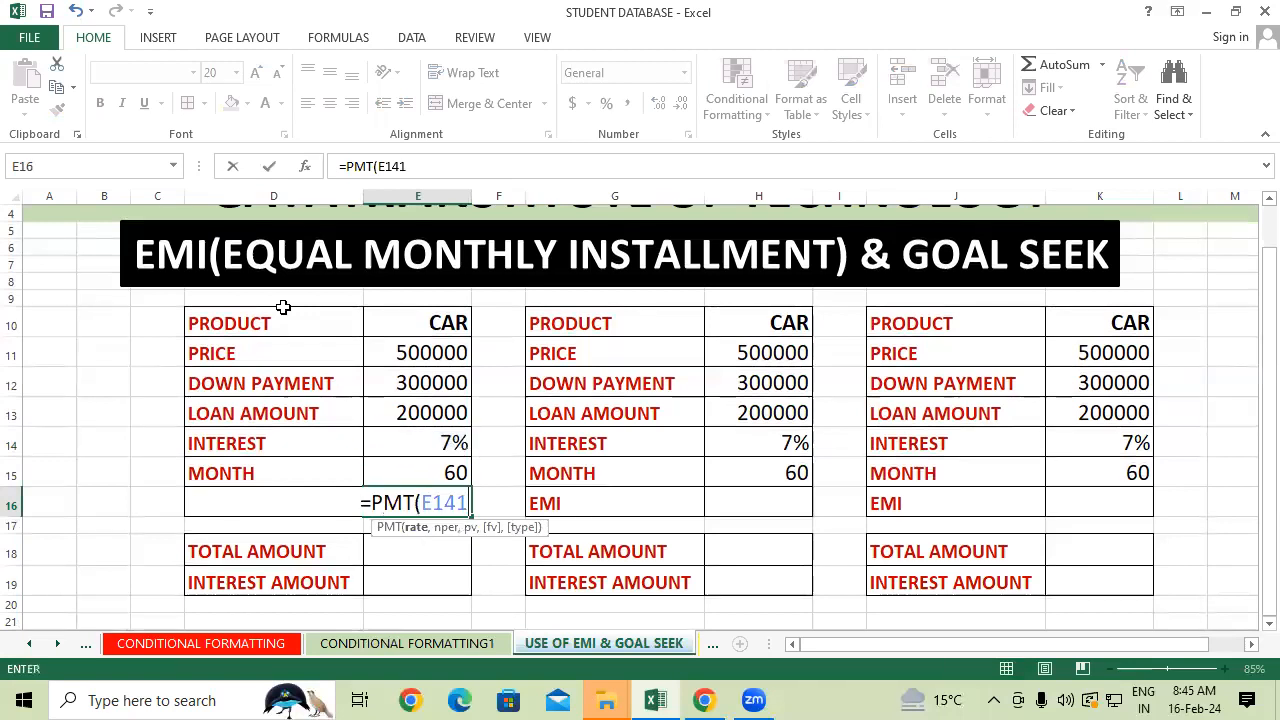
pyautogui.press('BackSpace')
pyautogui.press('BackSpace')
pyautogui.write('/12')
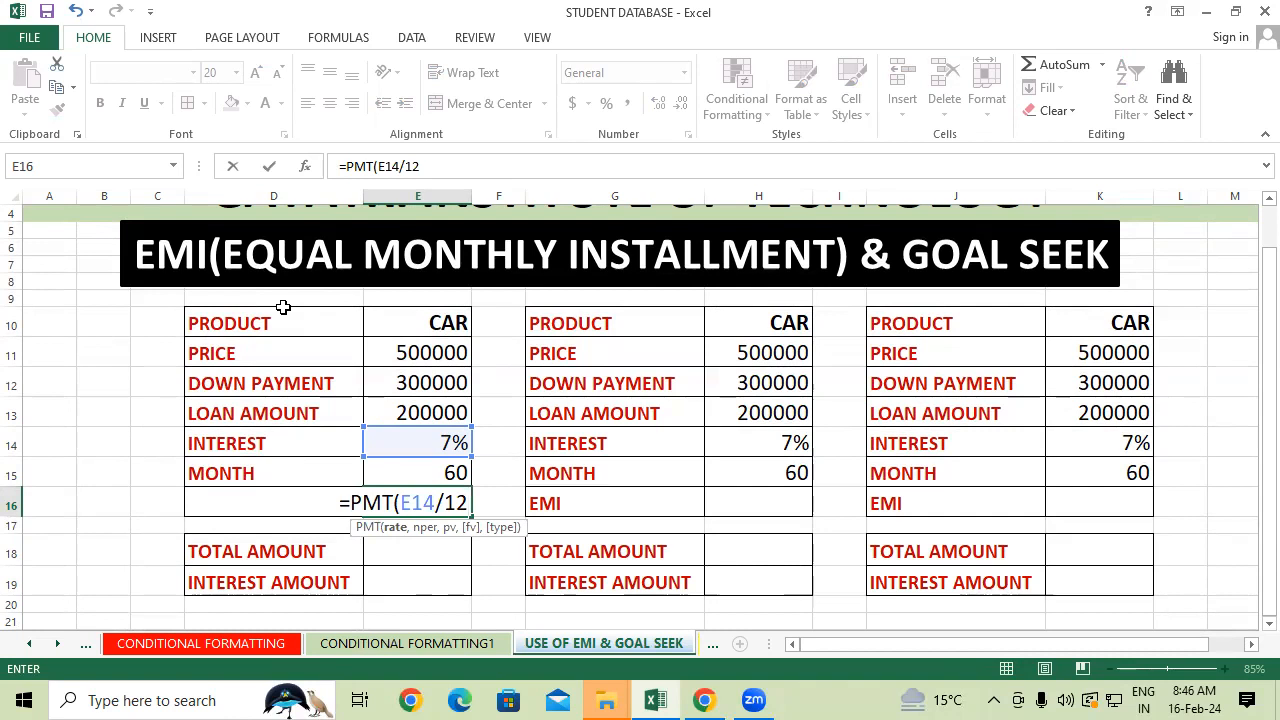
# - Complete the PMT formula in E16 with E15 as the number of periods, E13 as the present value and 1 as the fourth argument
pyautogui.write(',')
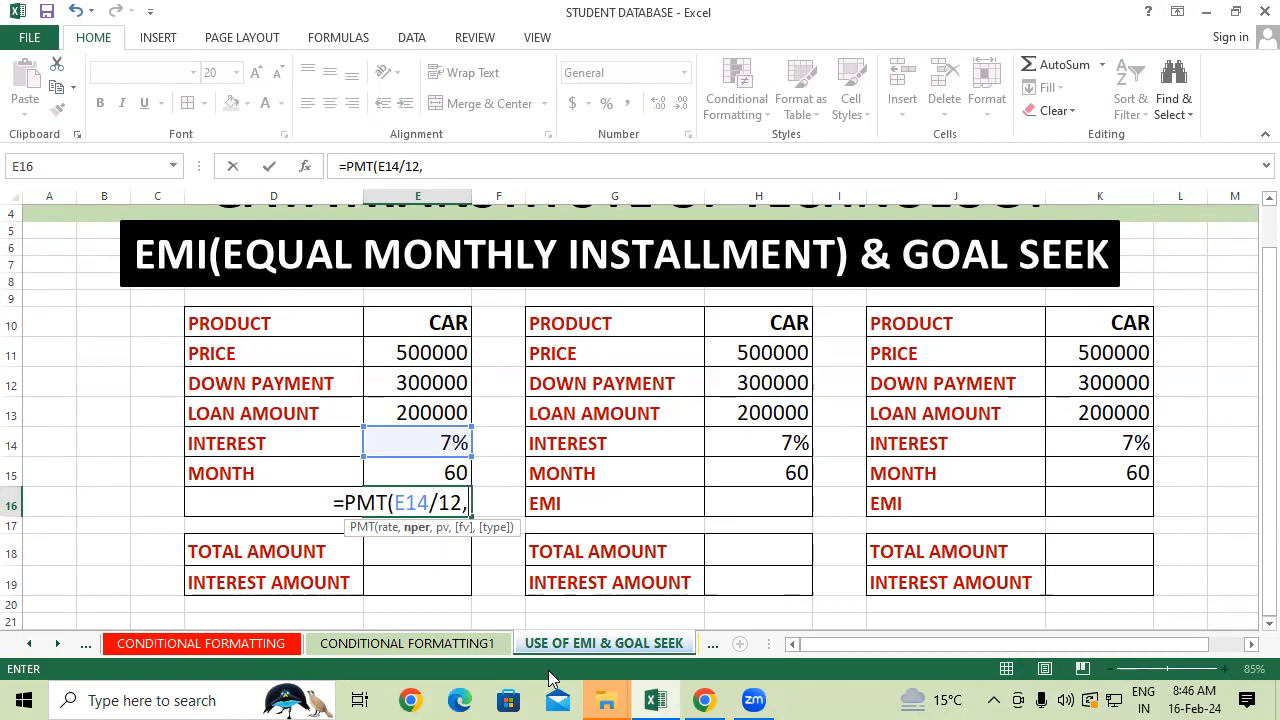
pyautogui.click(372, 465)
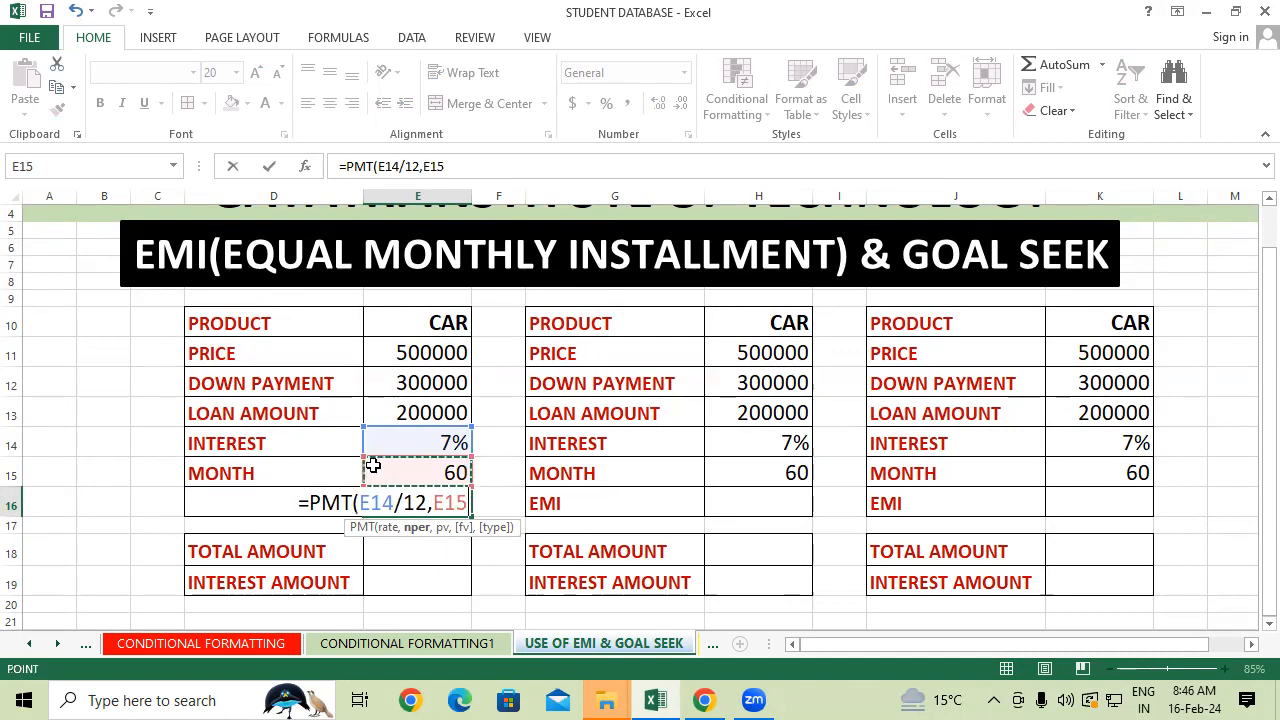
pyautogui.write(',')
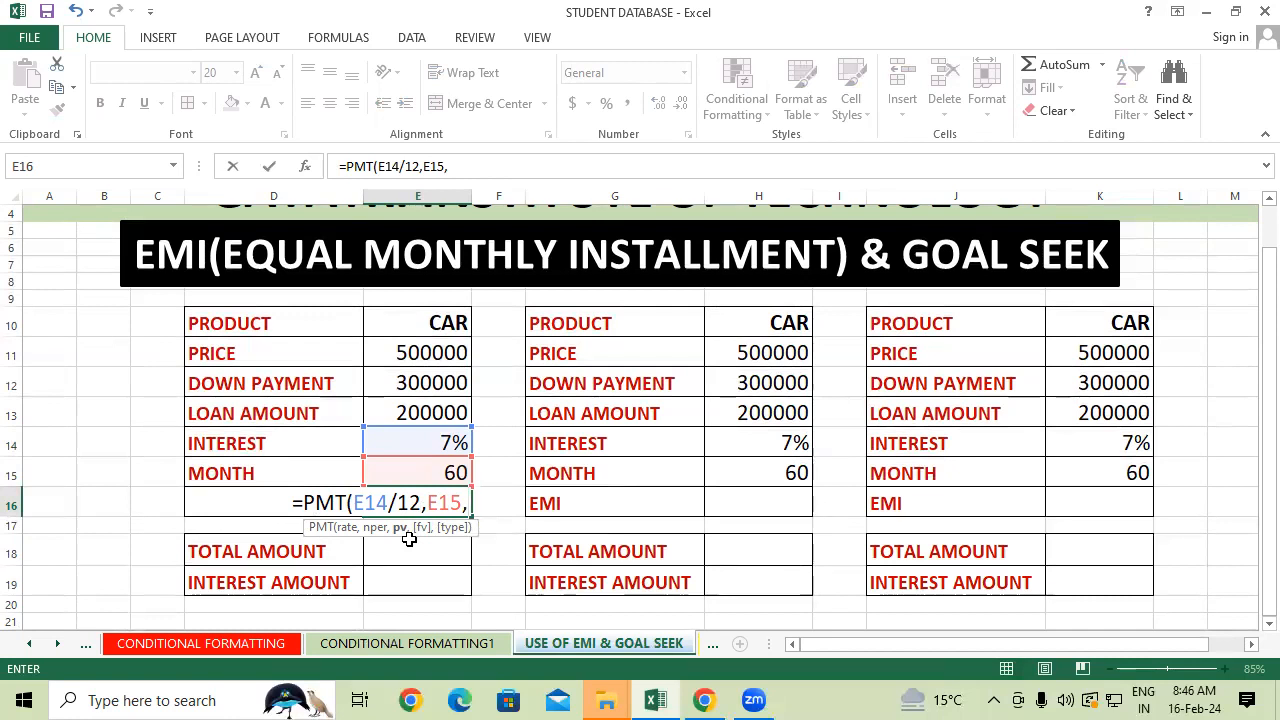
pyautogui.click(437, 412)
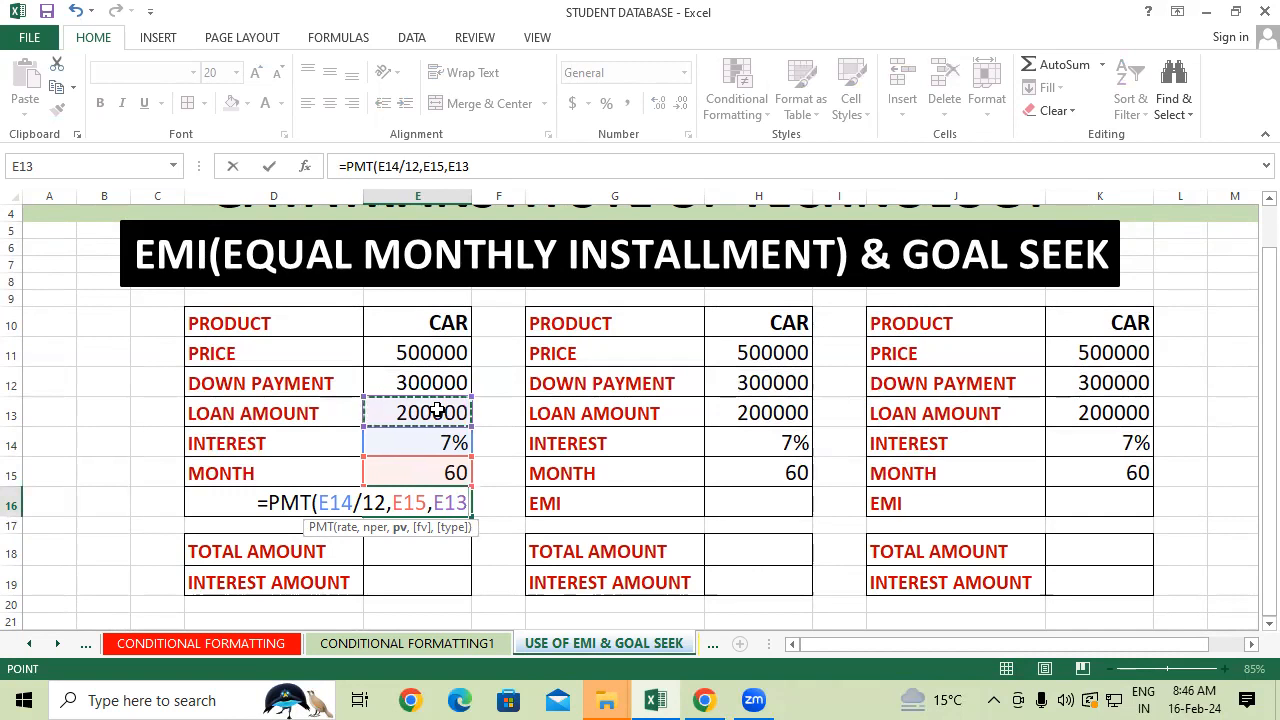
pyautogui.write(',')
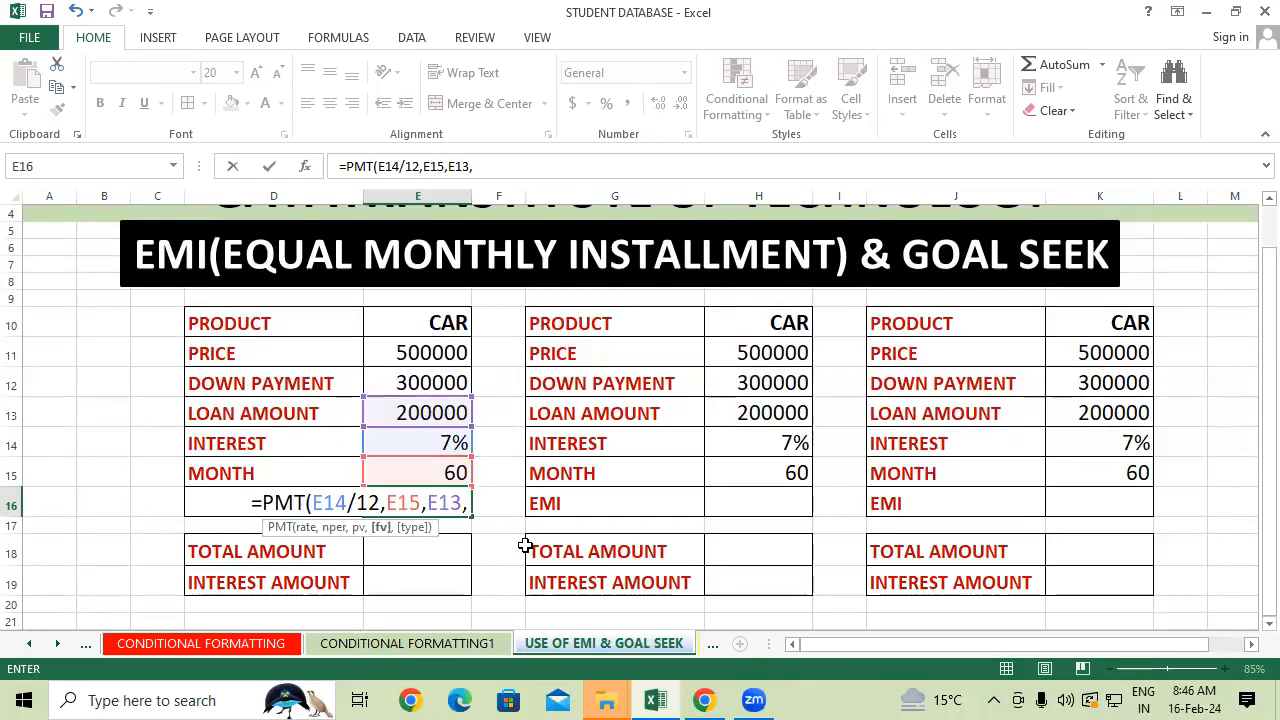
pyautogui.write('1')
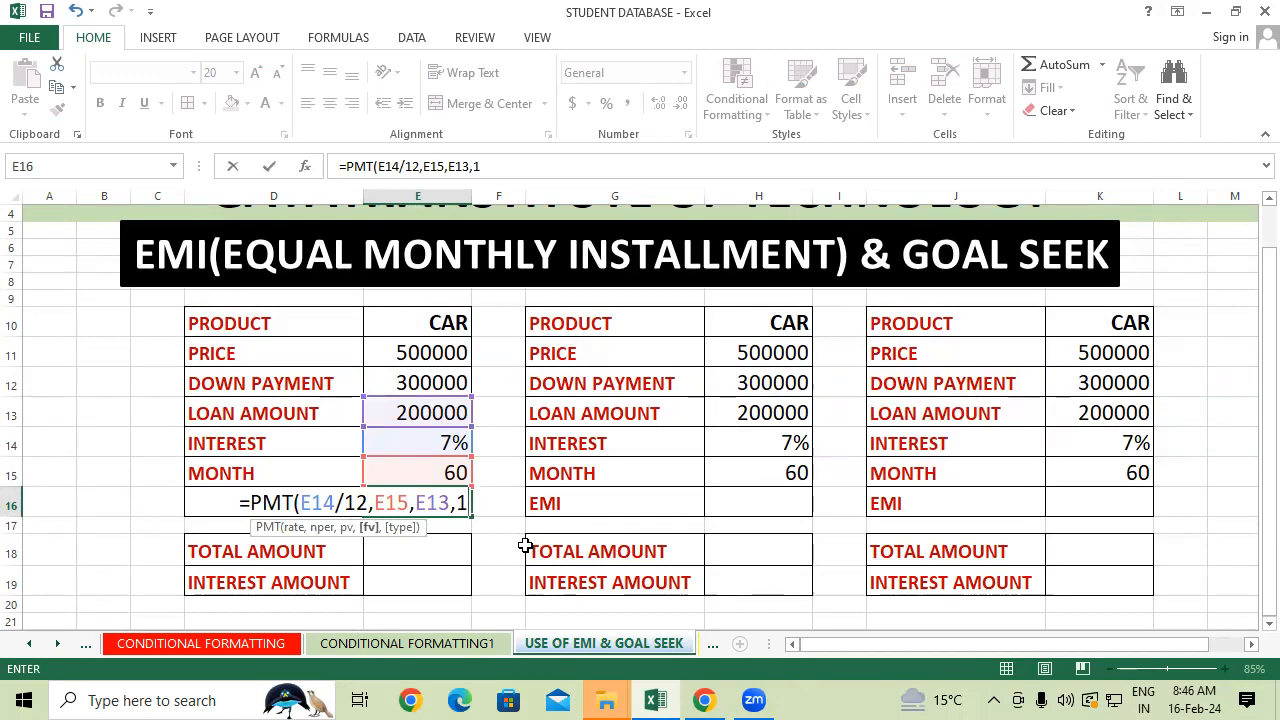
pyautogui.write(')')
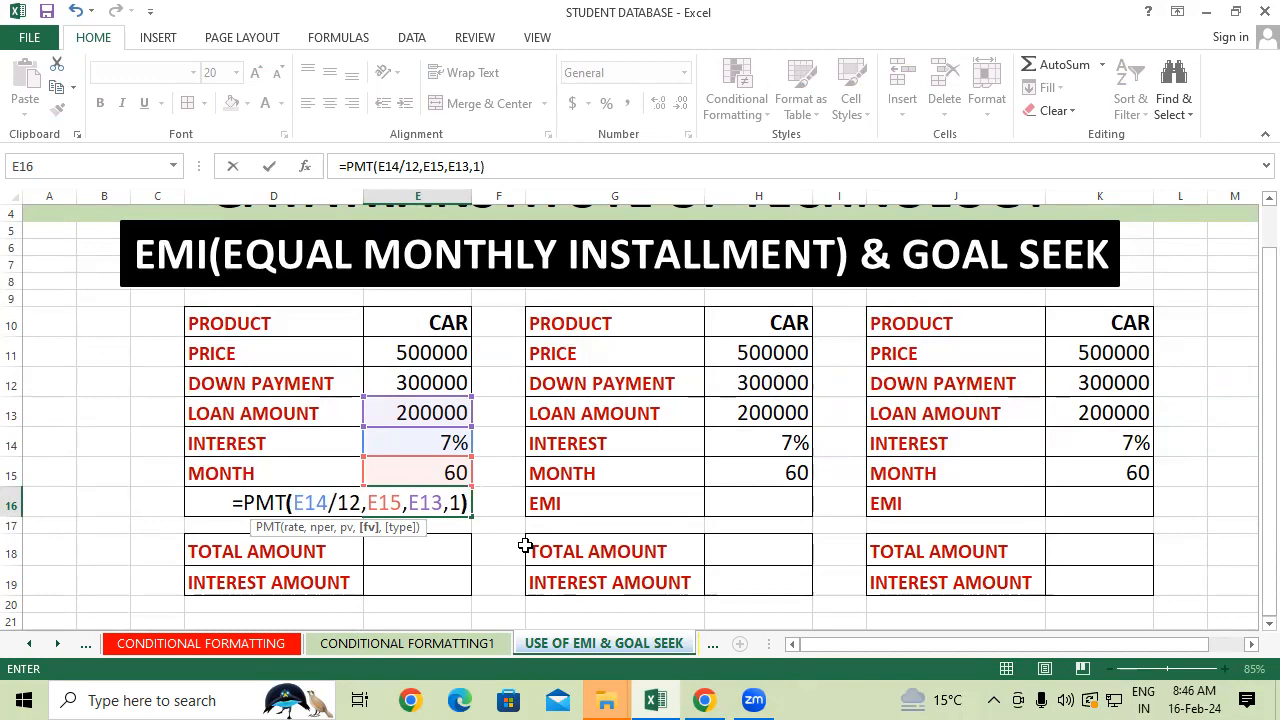
pyautogui.press('Return')
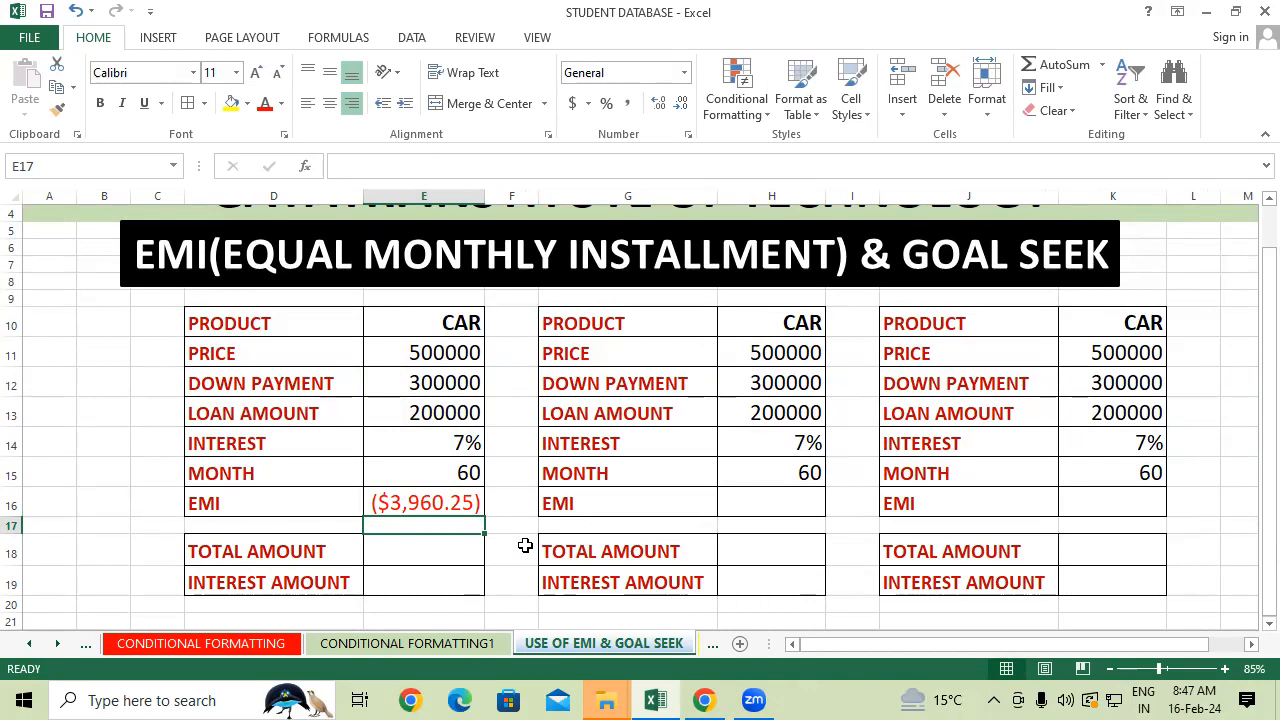
# - Clear the PMT formula from the first table's EMI cell E16
pyautogui.click(444, 479)
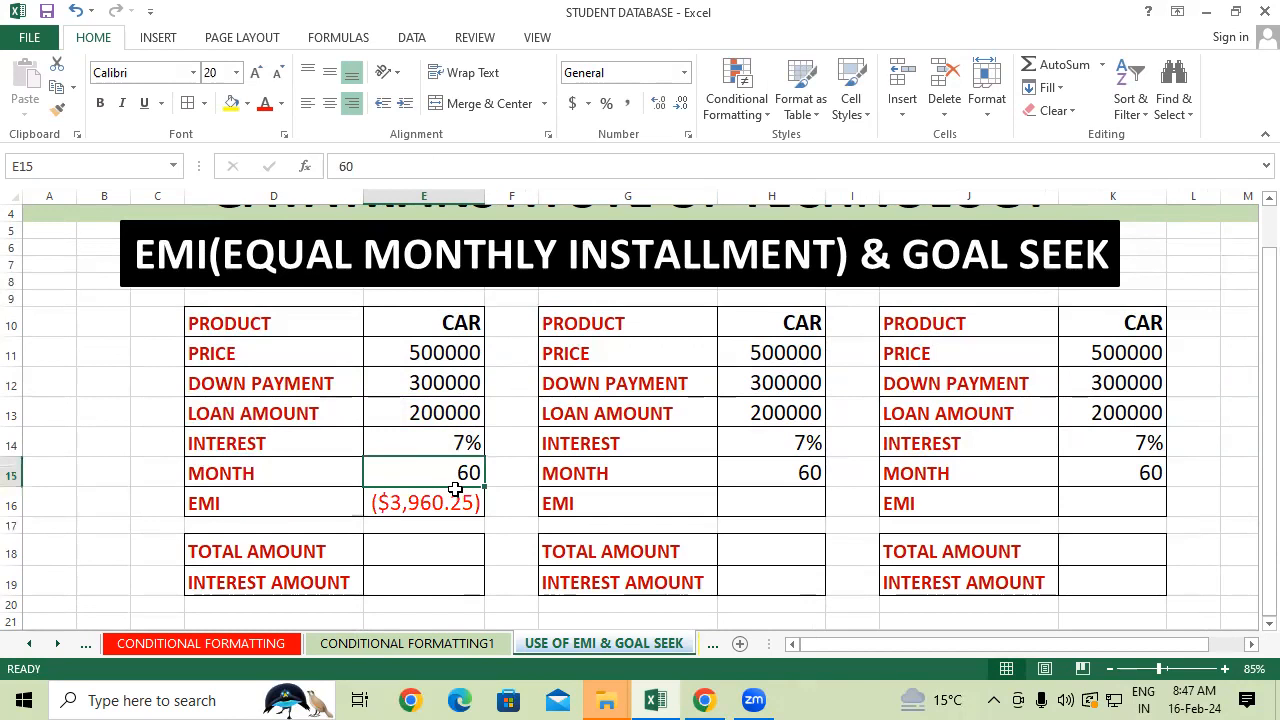
pyautogui.click(441, 504)
pyautogui.press('Delete')
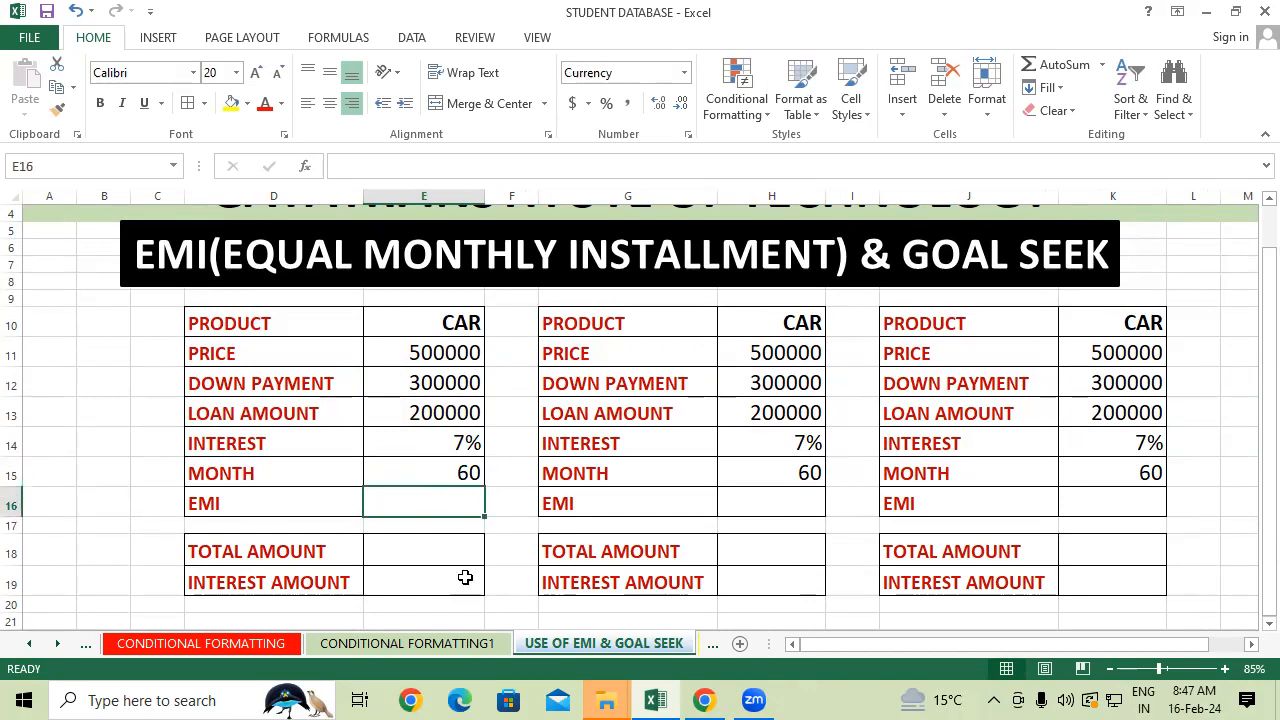
pyautogui.click(465, 578)
# - Calculate the first table's EMI in E16 with =PMT(E14/12,E15,E13,1)
pyautogui.click(466, 494)
pyautogui.write('=')
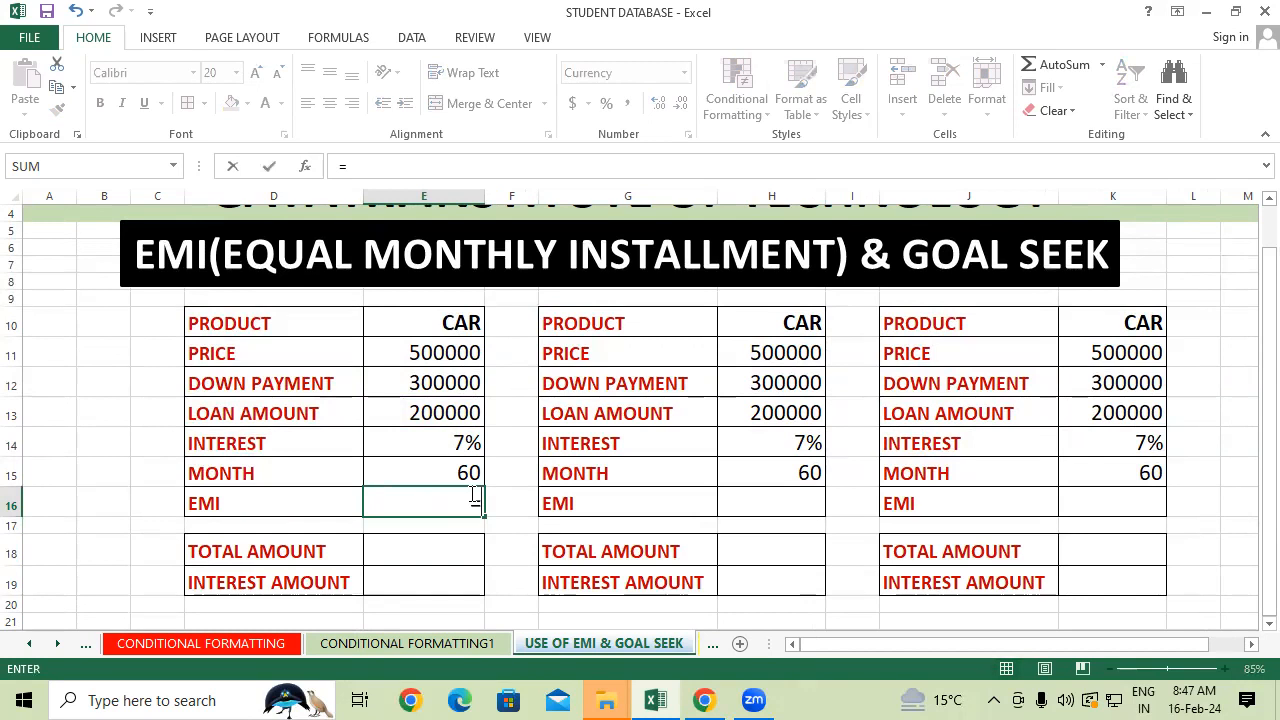
pyautogui.write('PMT')
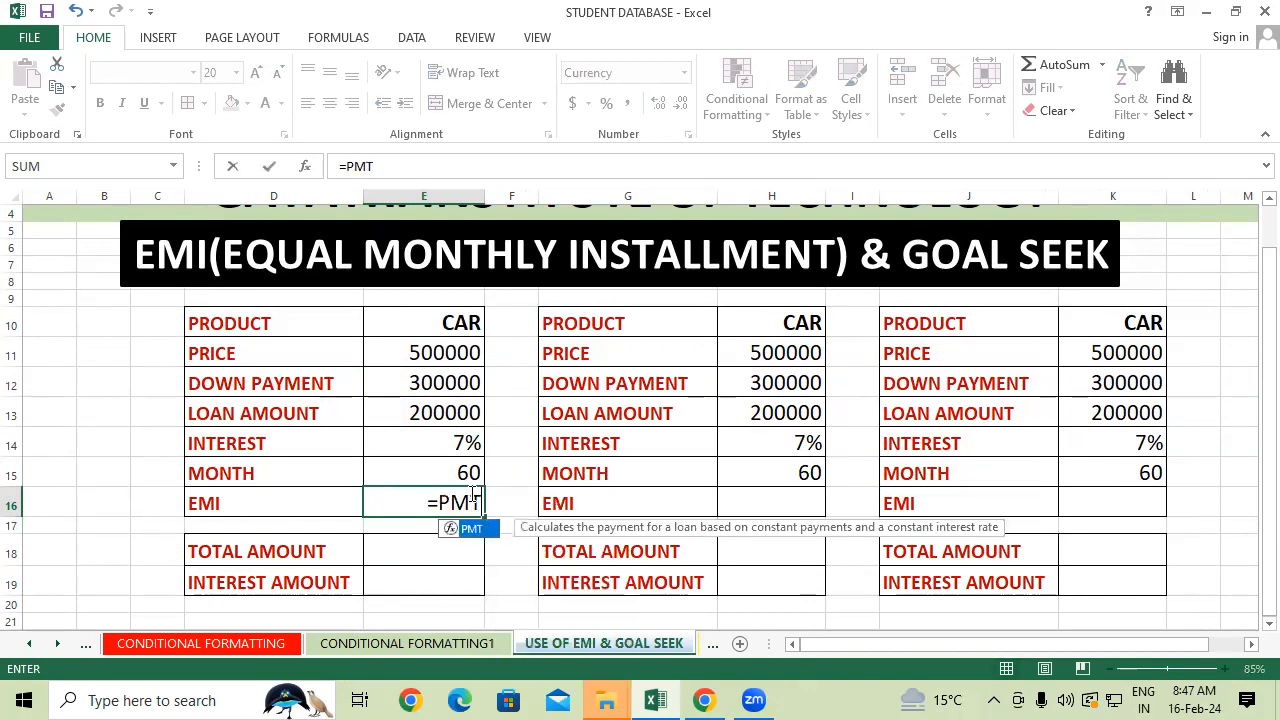
pyautogui.write('(')
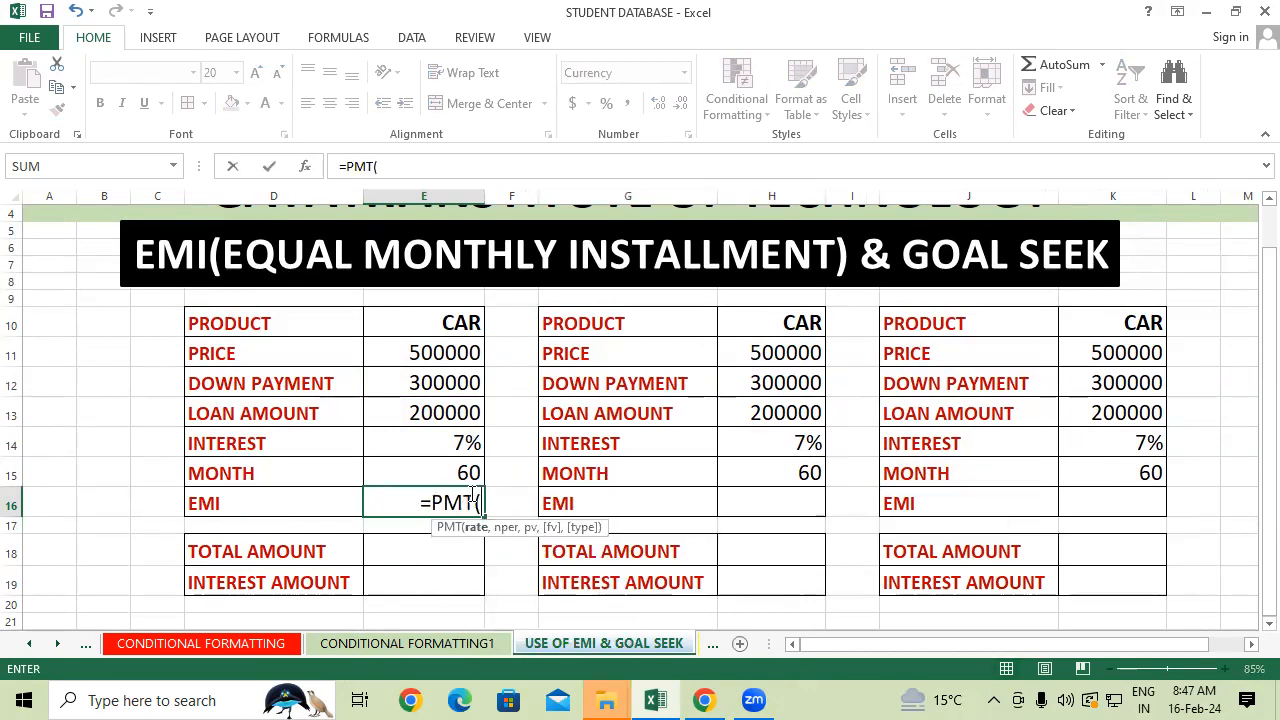
pyautogui.click(427, 441)
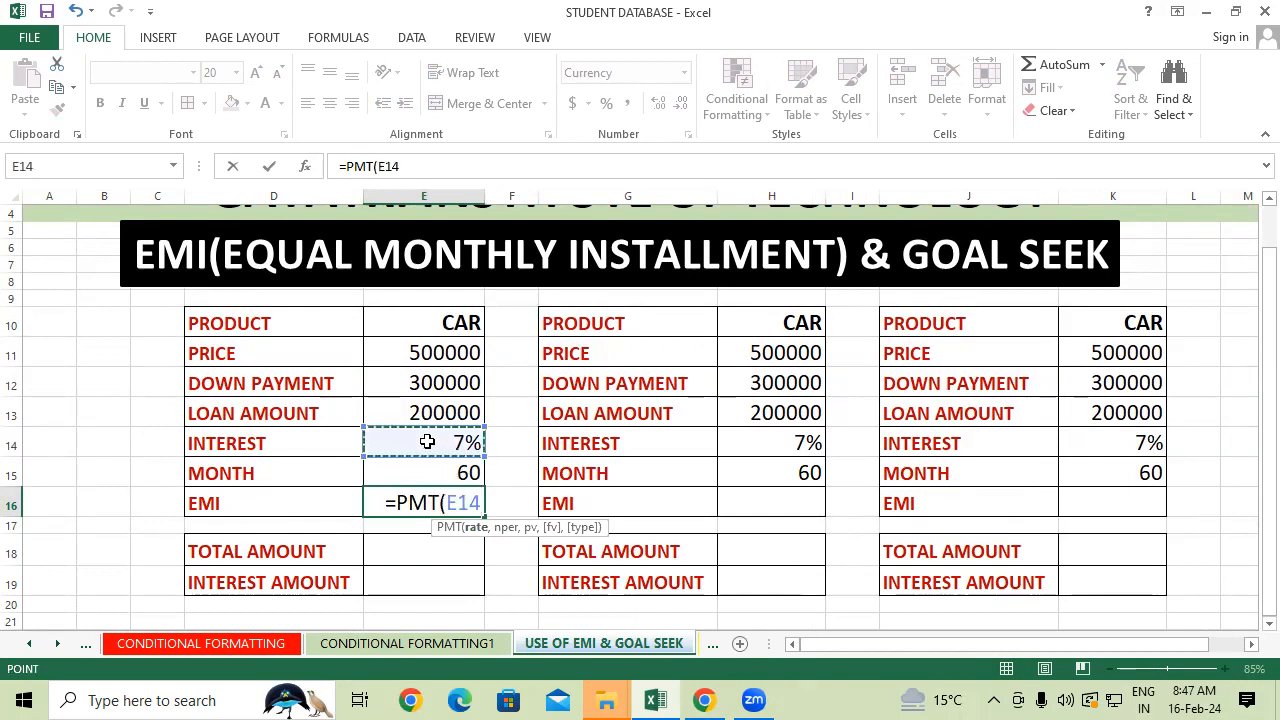
pyautogui.write('/12')
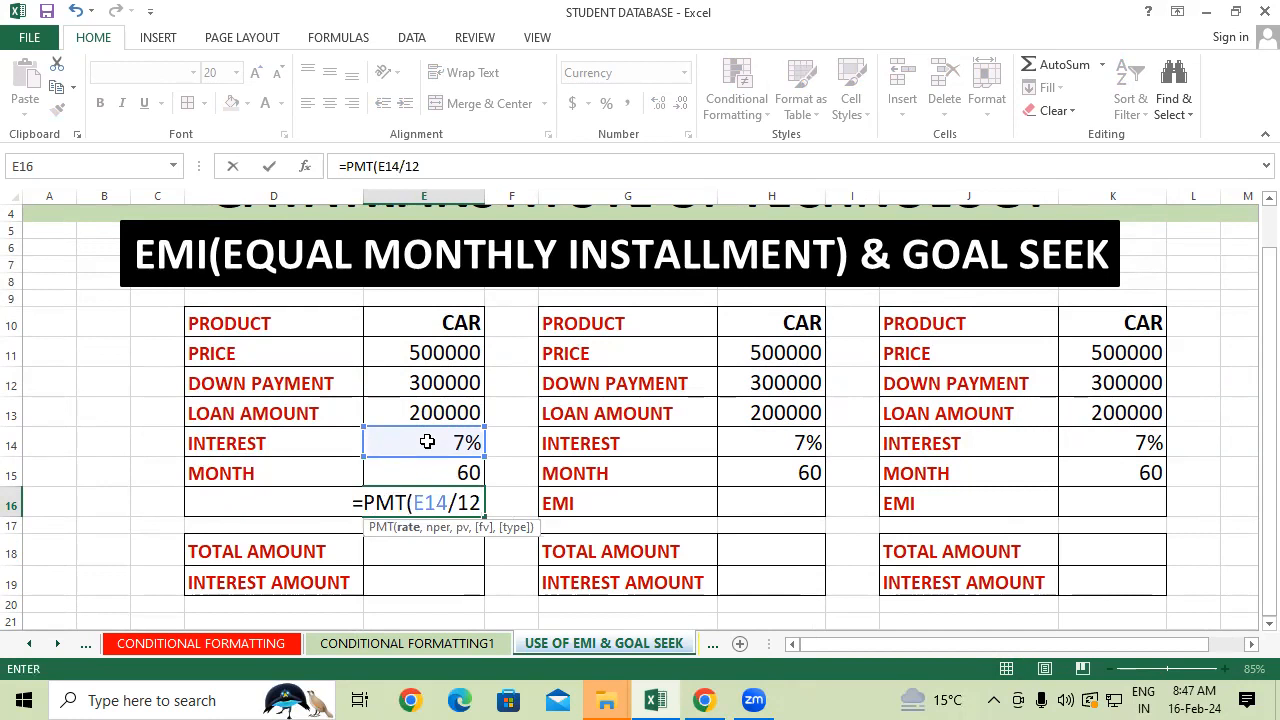
pyautogui.write(',')
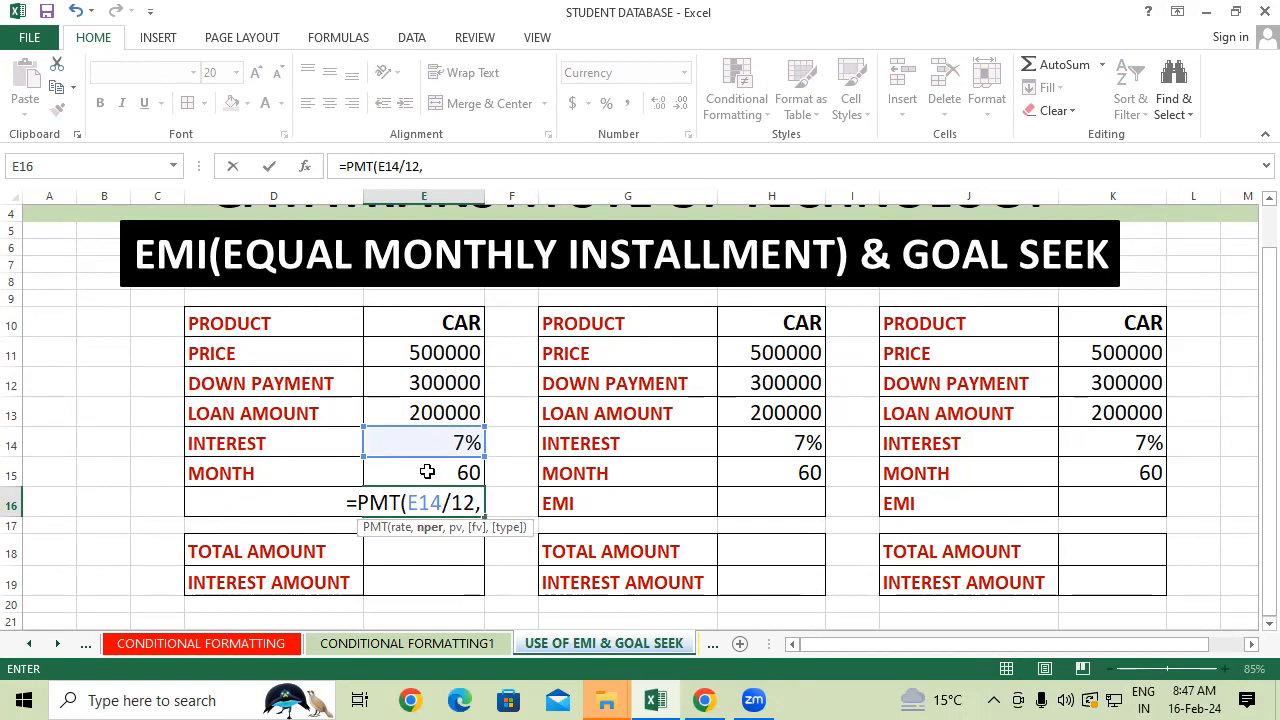
pyautogui.click(427, 471)
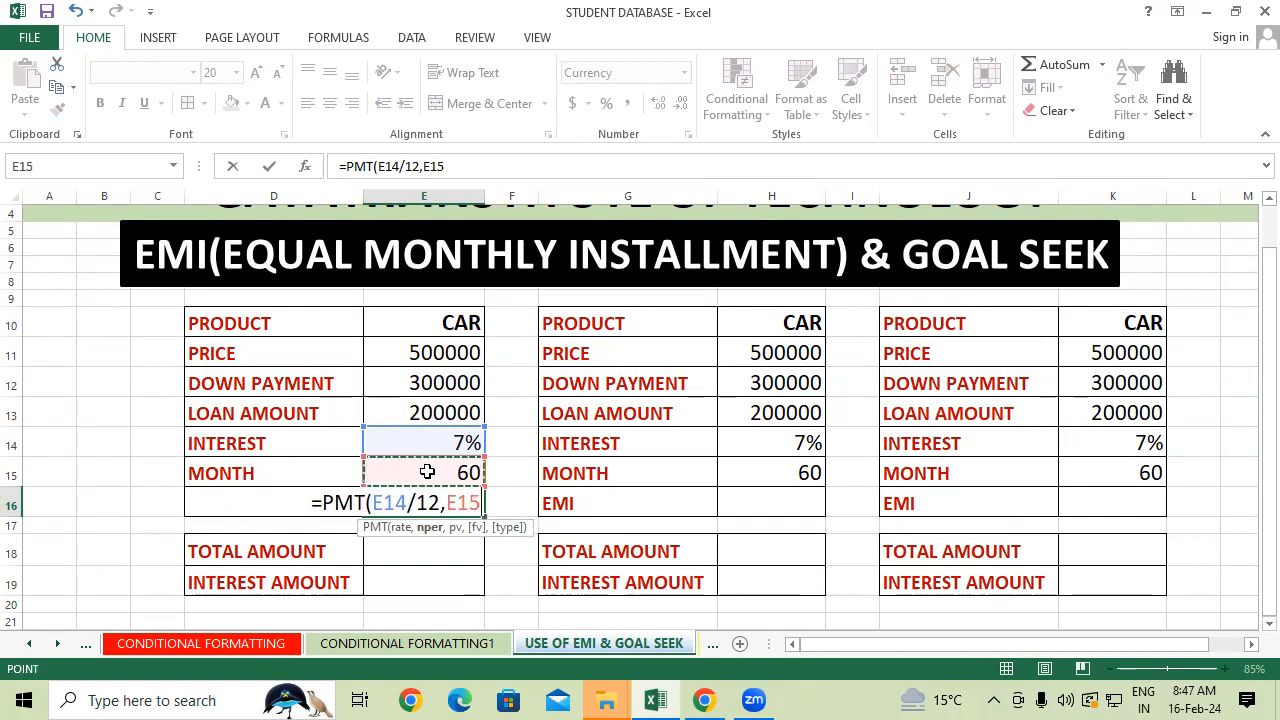
pyautogui.write(',')
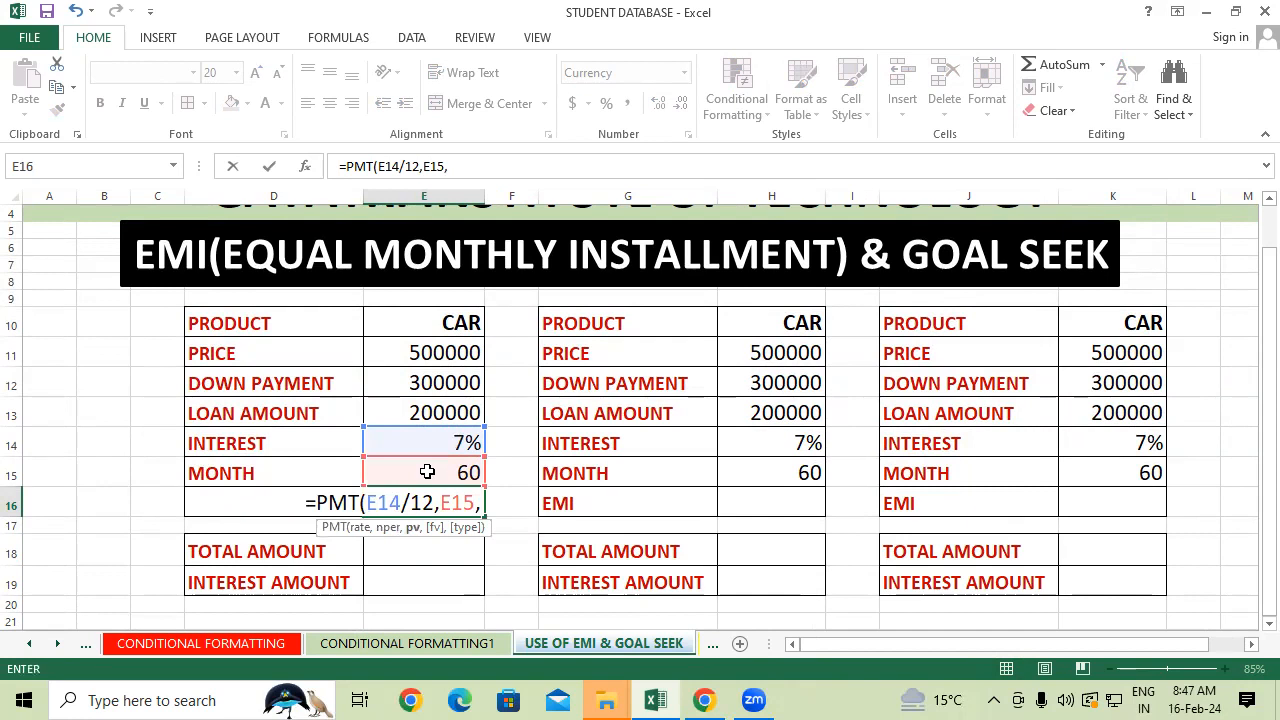
pyautogui.click(413, 413)
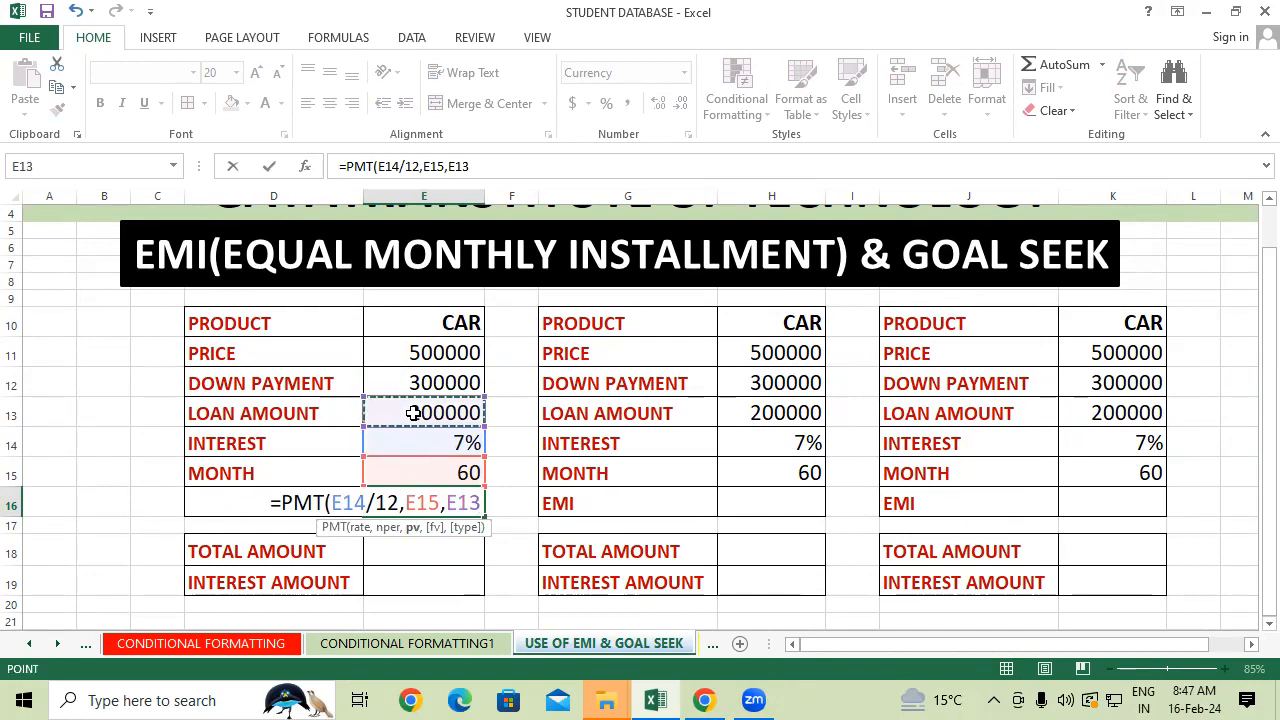
pyautogui.write(',')
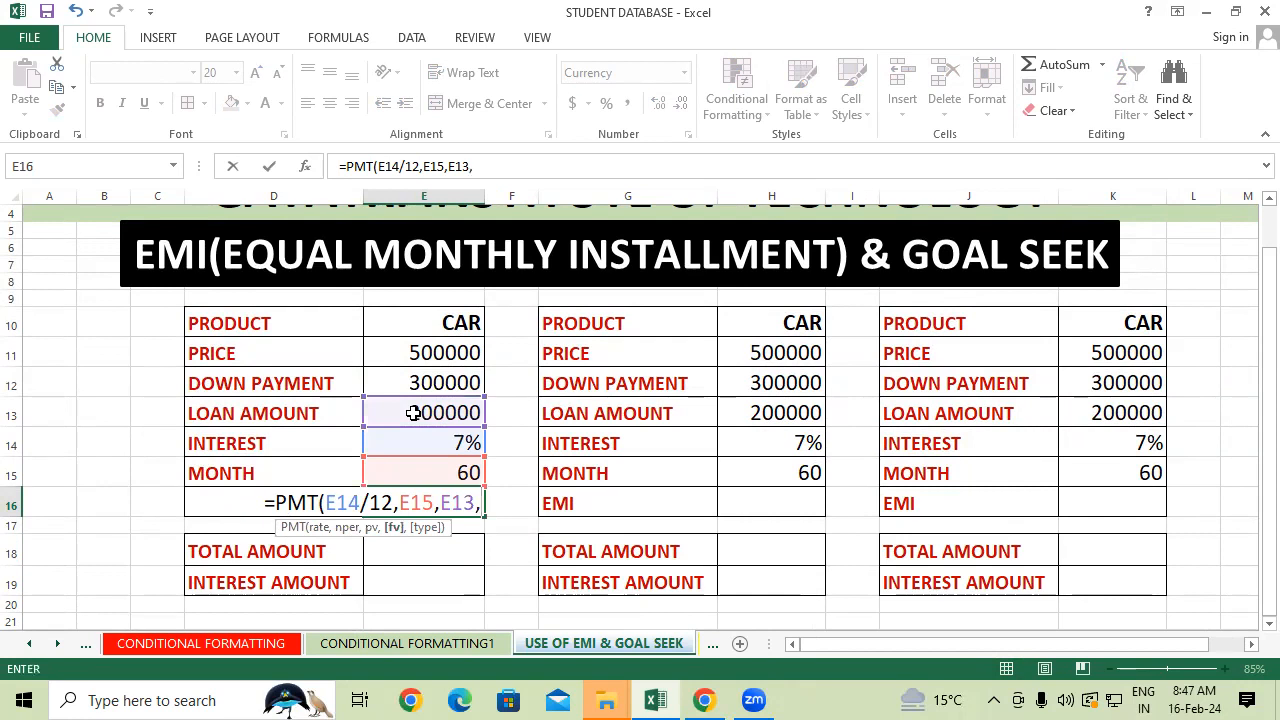
pyautogui.write('1')
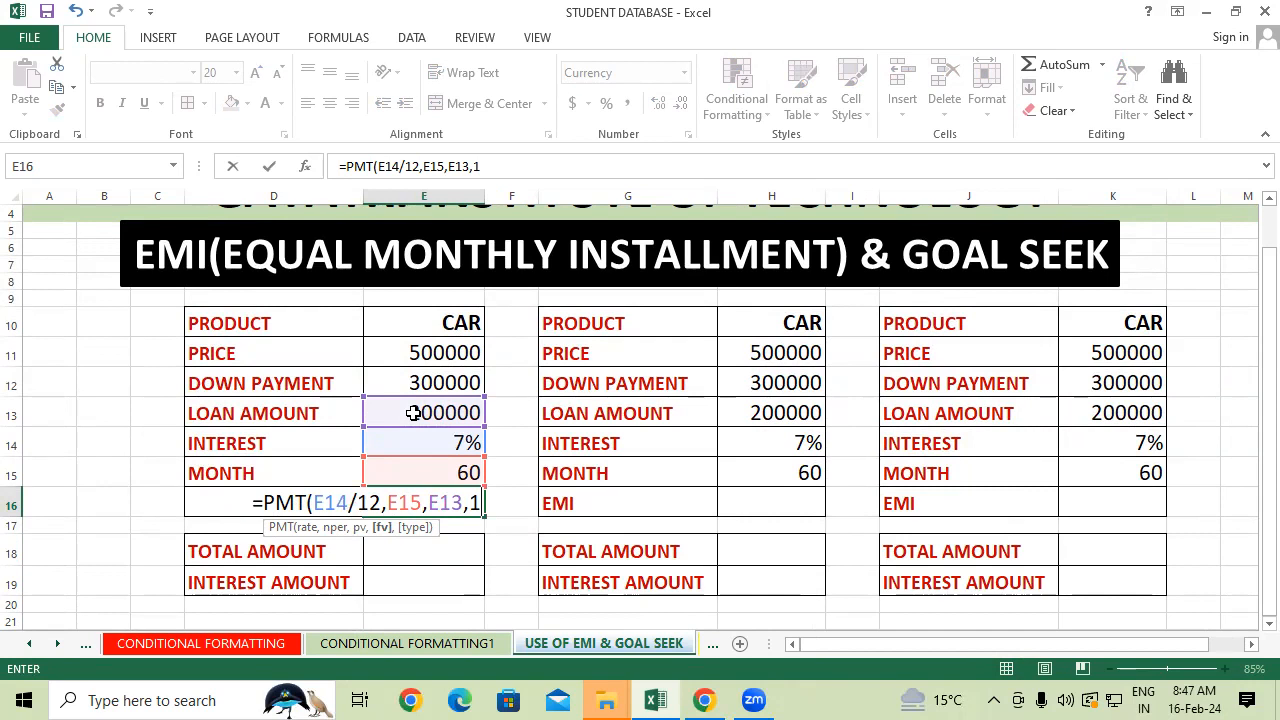
pyautogui.write(')')
pyautogui.press('Return')
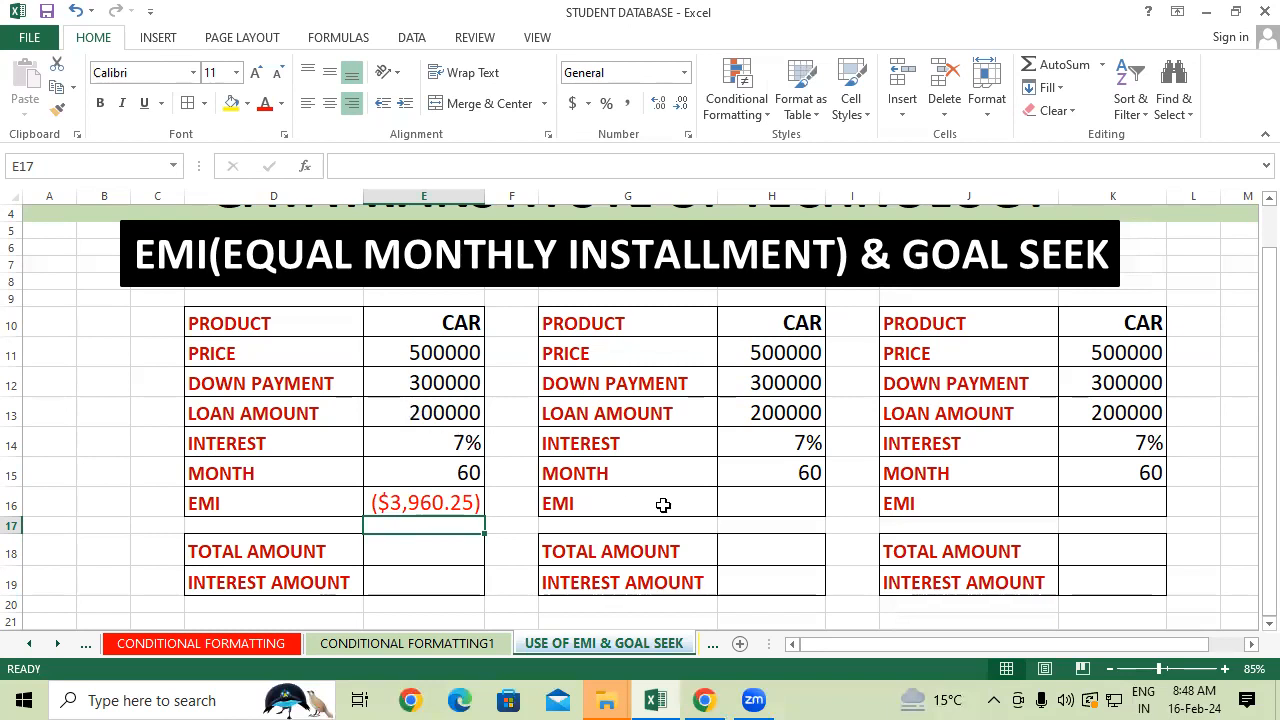
# - Format the first table's EMI cell E16 as Number, with negative values in black parentheses
pyautogui.click(1016, 95)
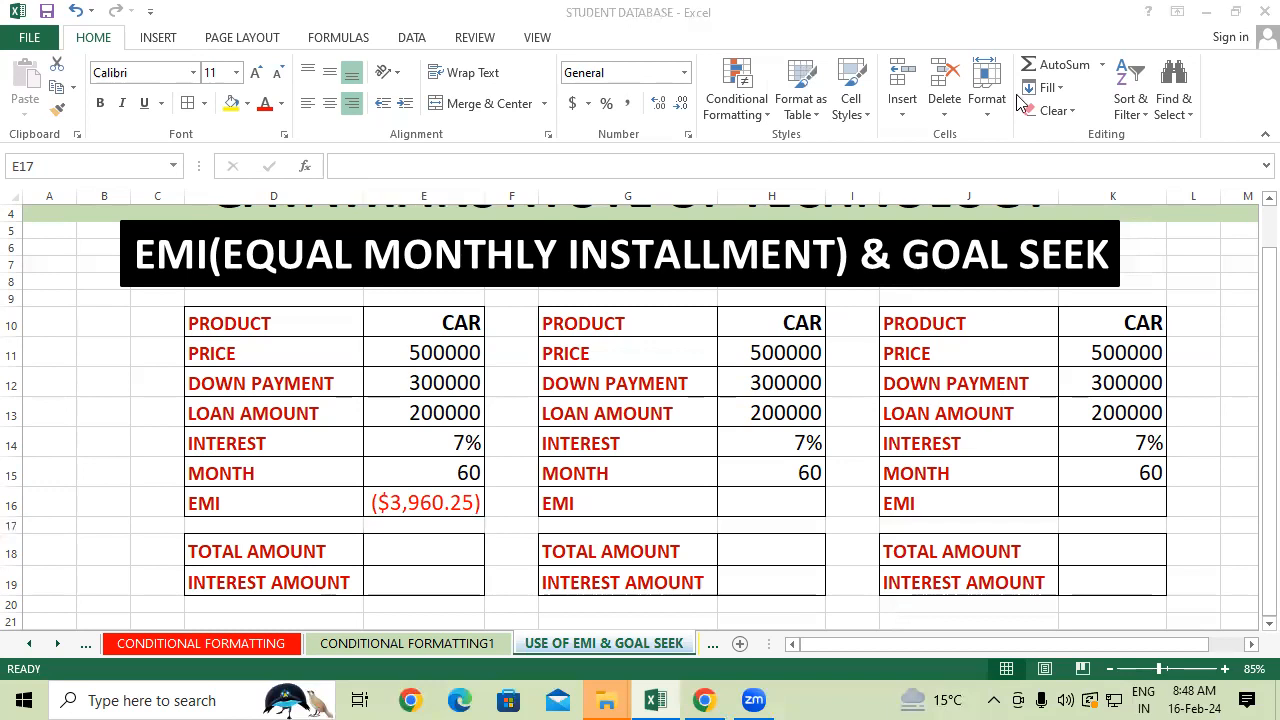
pyautogui.click(437, 506)
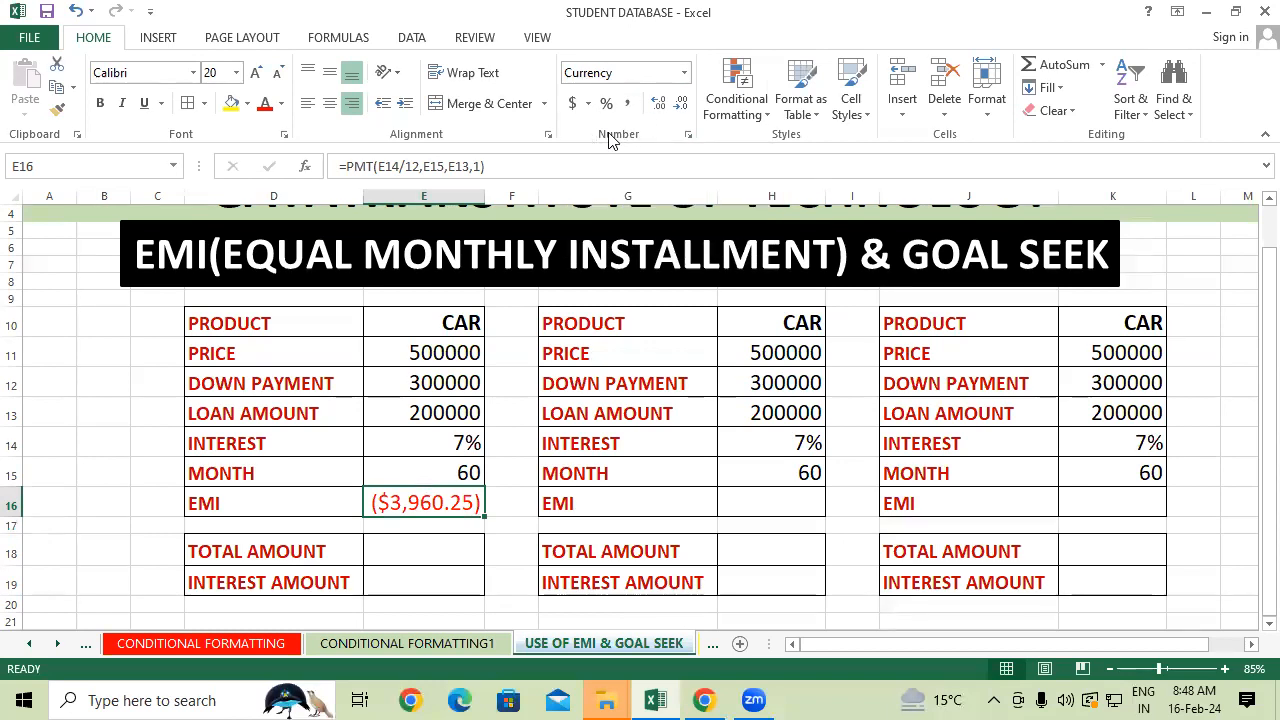
pyautogui.click(688, 138)
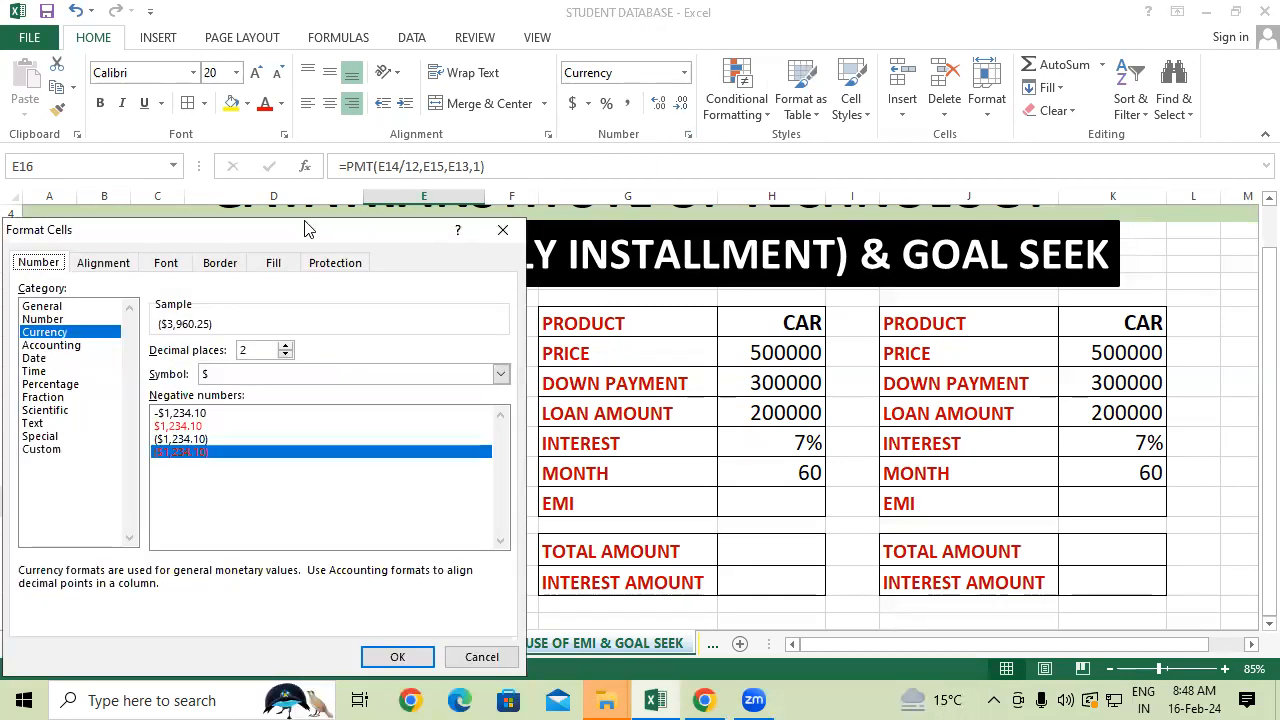
pyautogui.moveTo(305, 229); pyautogui.dragTo(899, 117)
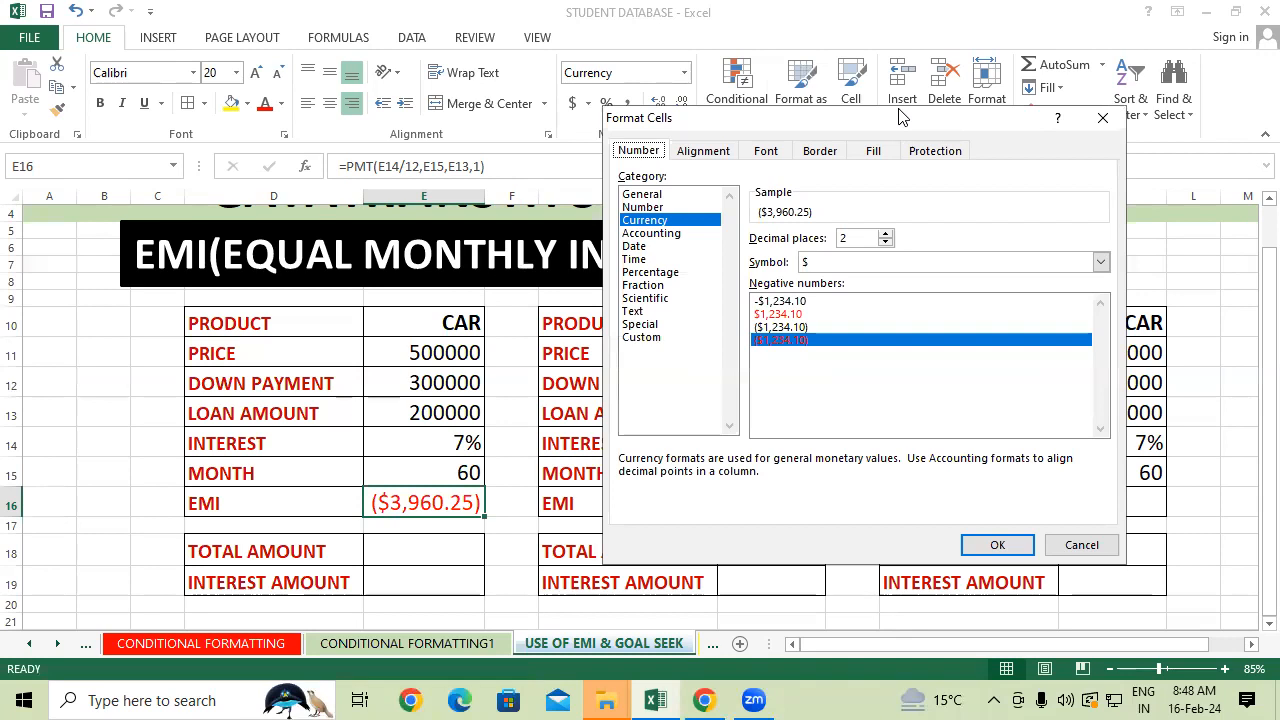
pyautogui.click(655, 208)
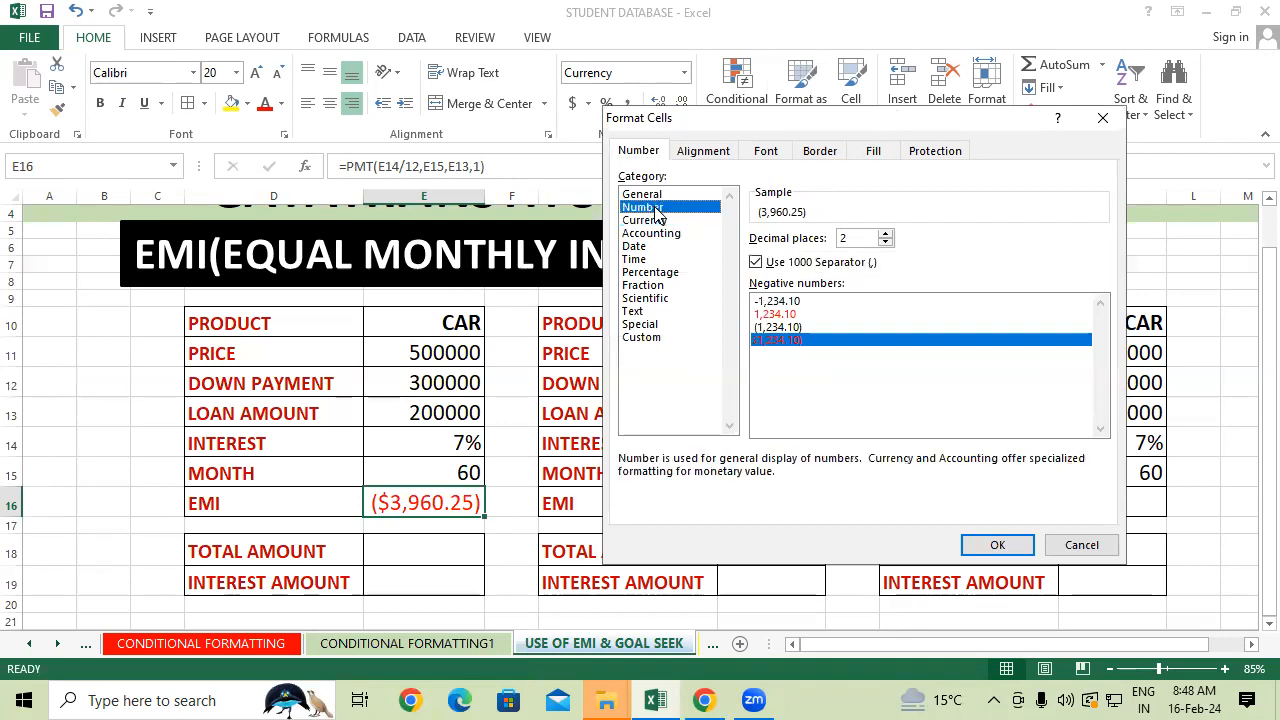
pyautogui.click(780, 328)
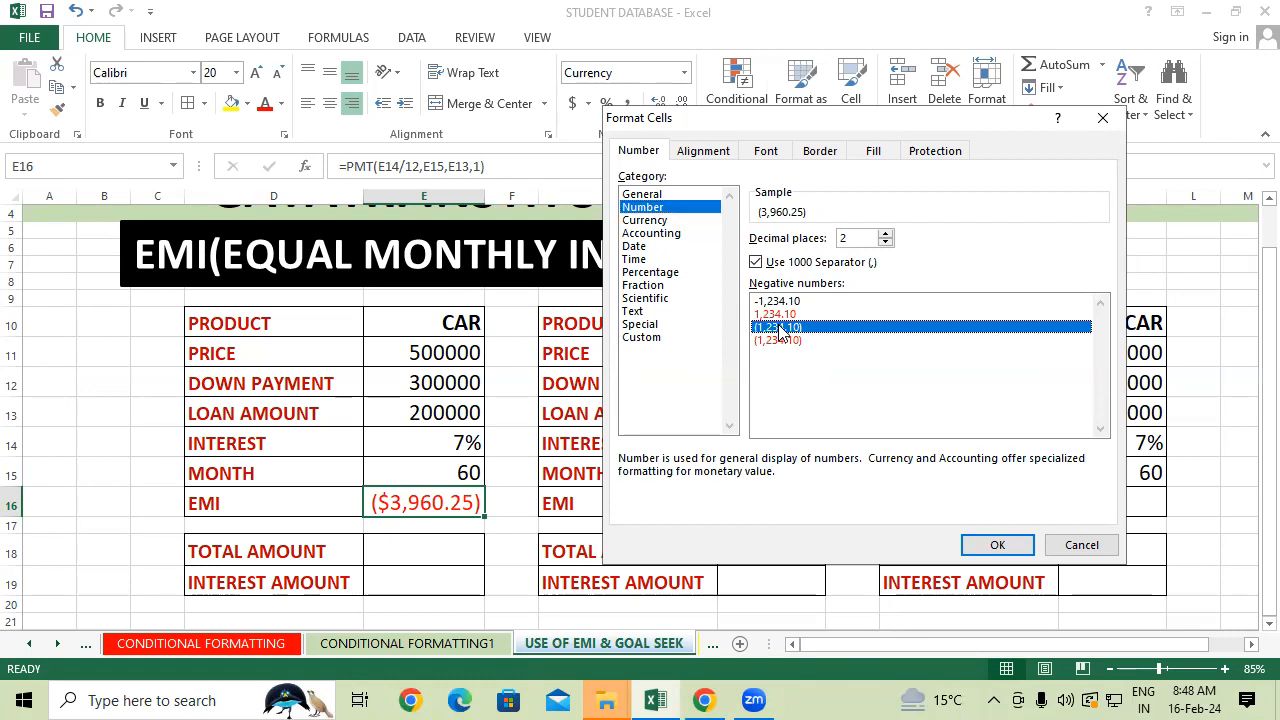
pyautogui.click(996, 546)
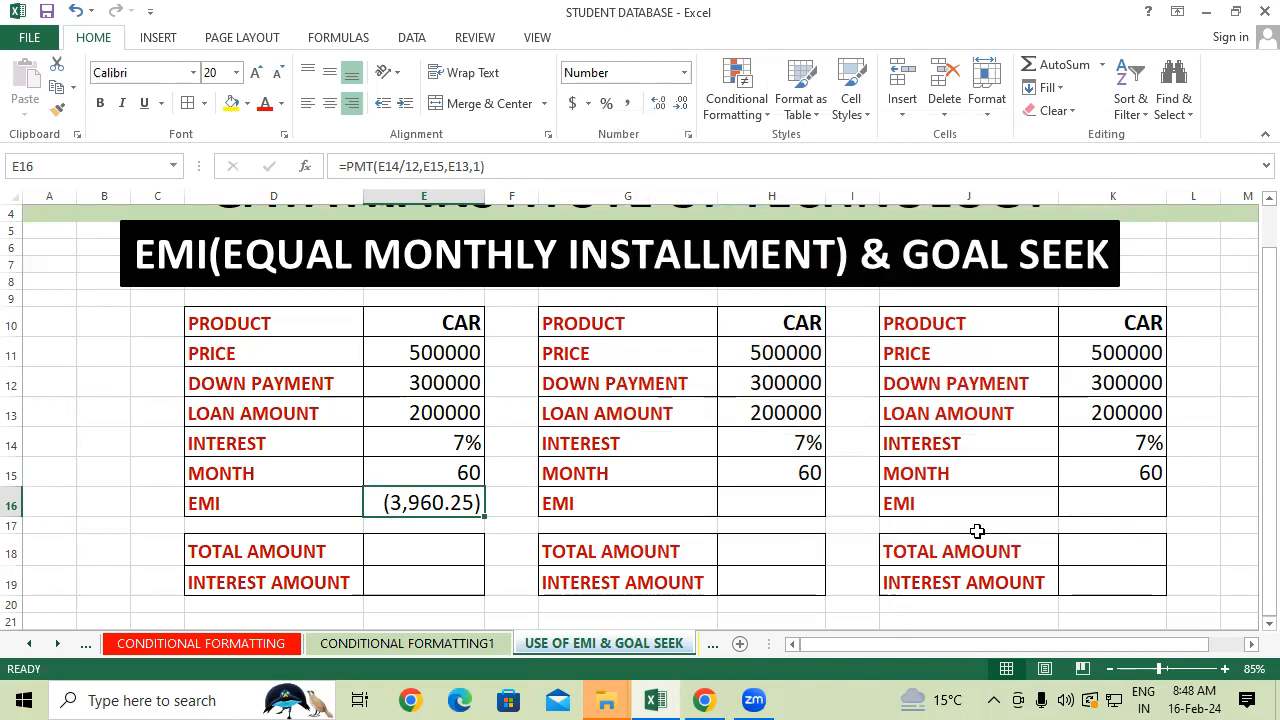
# - Delete the first table's EMI formula from E16, keeping the cell's number format
pyautogui.click(421, 541)
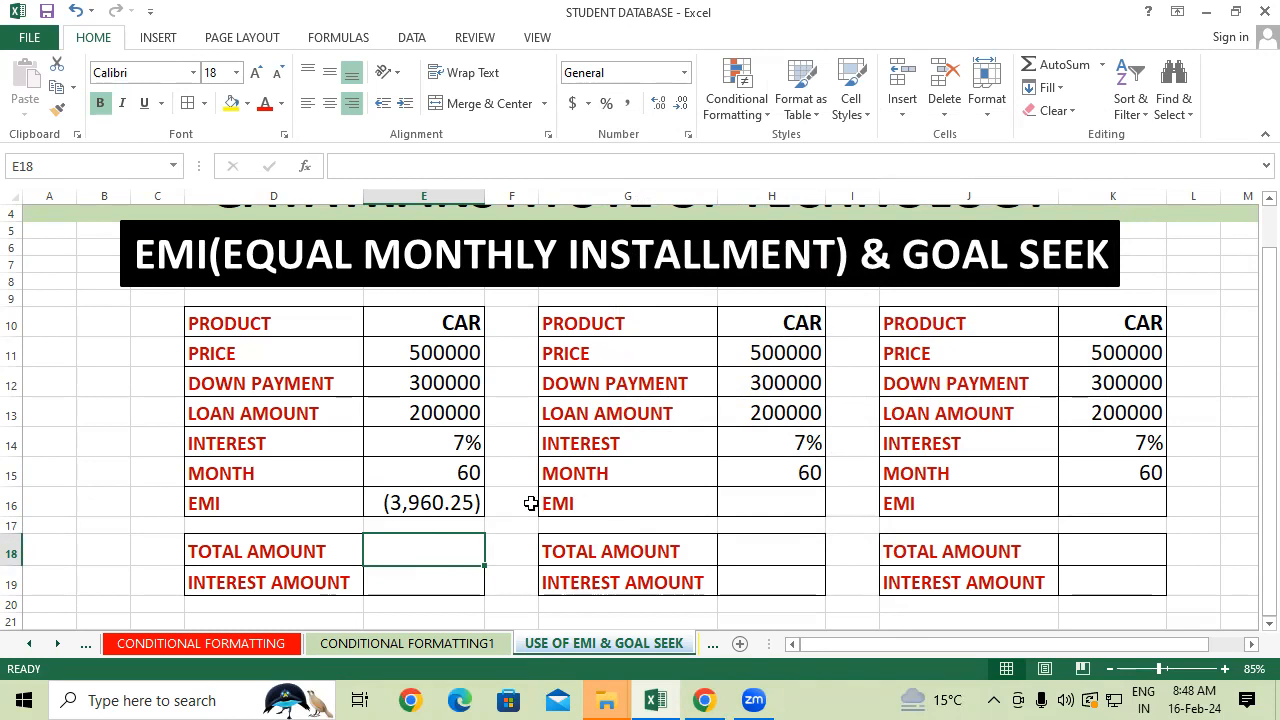
pyautogui.click(455, 500)
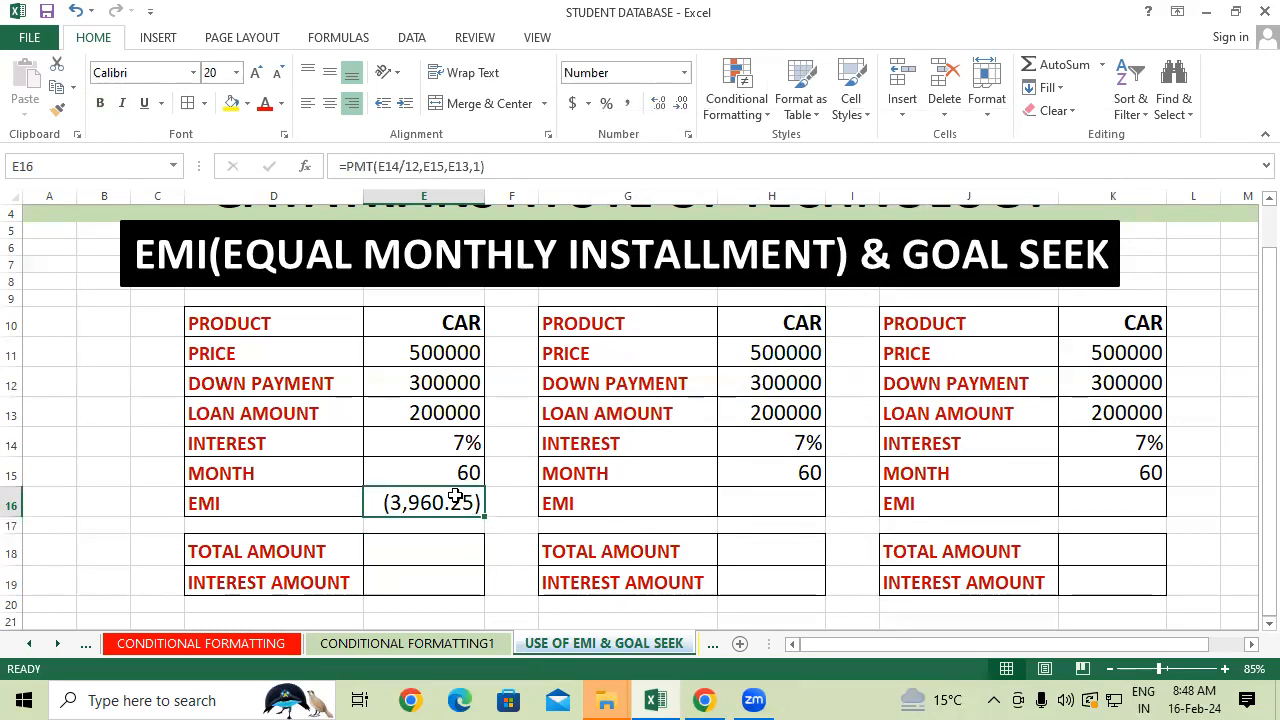
pyautogui.press('Delete')
pyautogui.click(590, 545)
# - Calculate the first table's EMI in E16 with =PMT(E14/12,E15,E13,1)
pyautogui.click(437, 496)
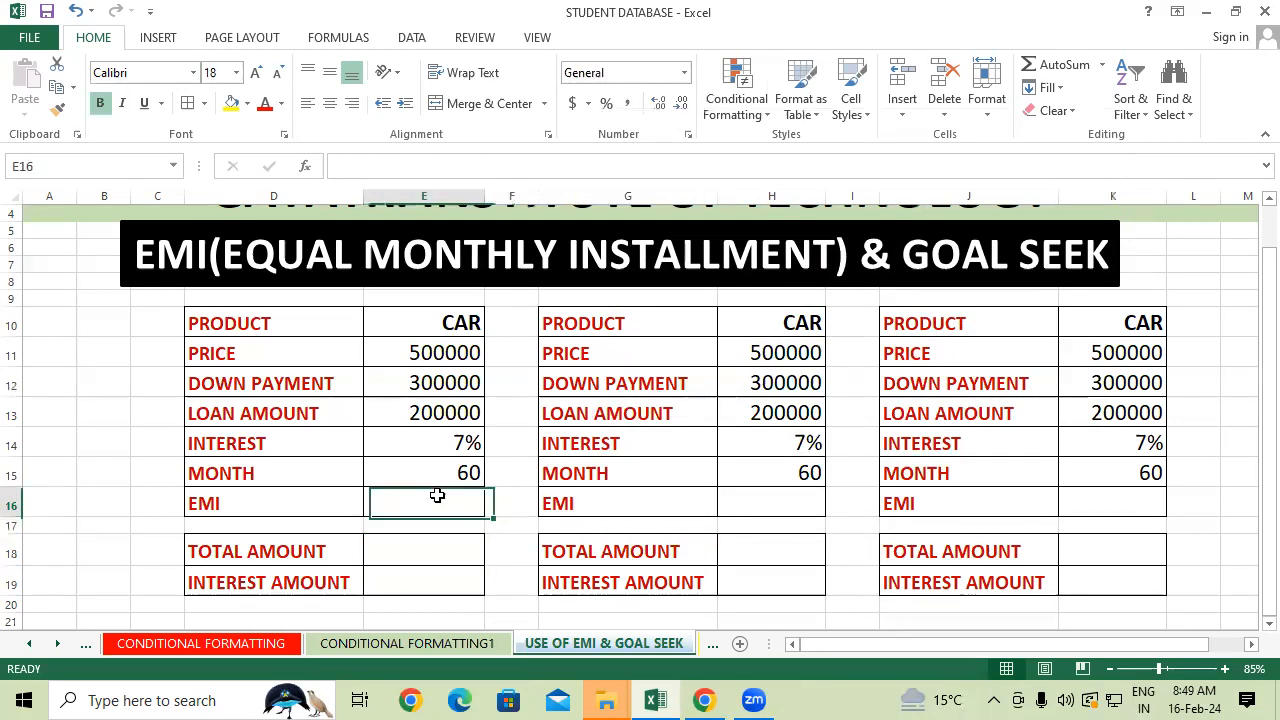
pyautogui.write('=')
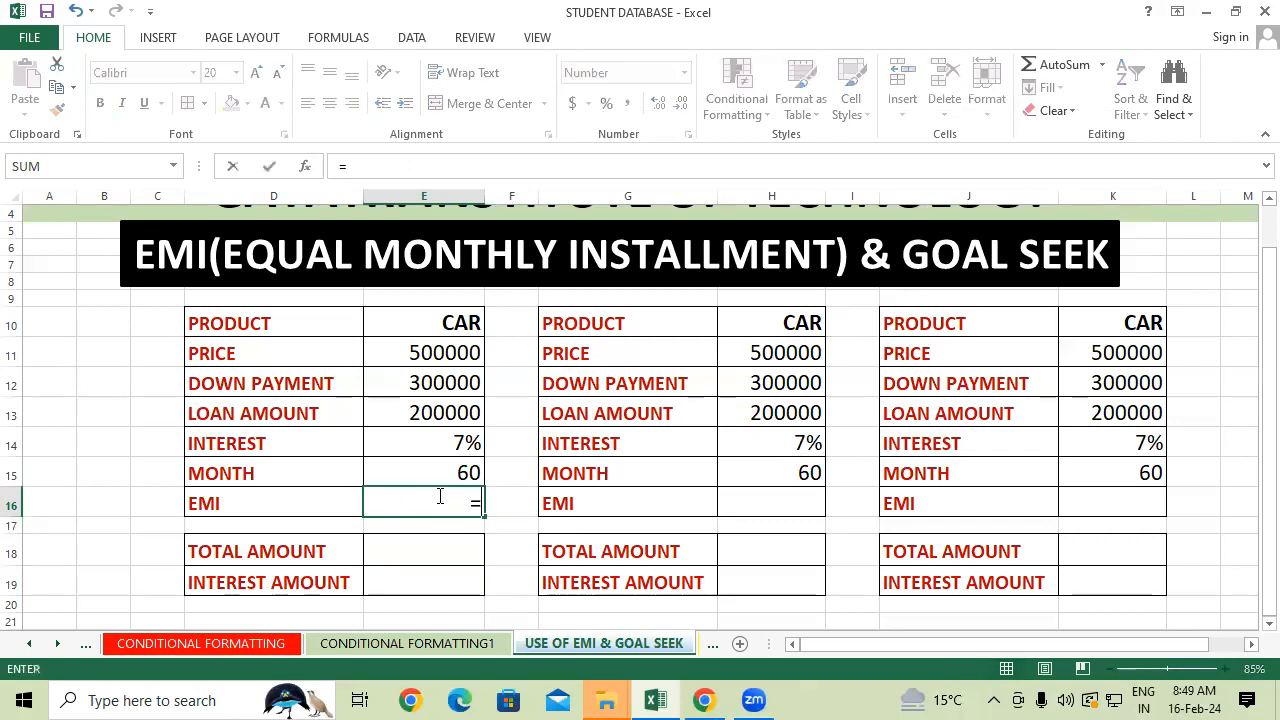
pyautogui.write('PMT')
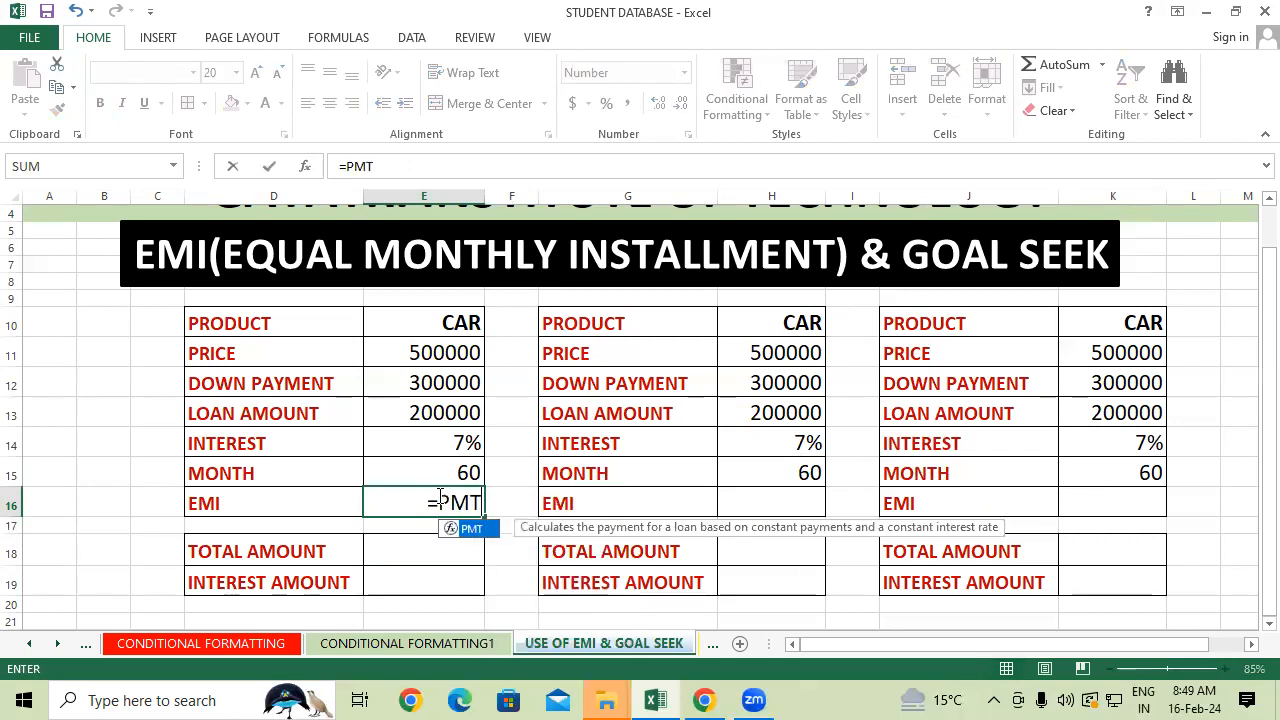
pyautogui.write('(')
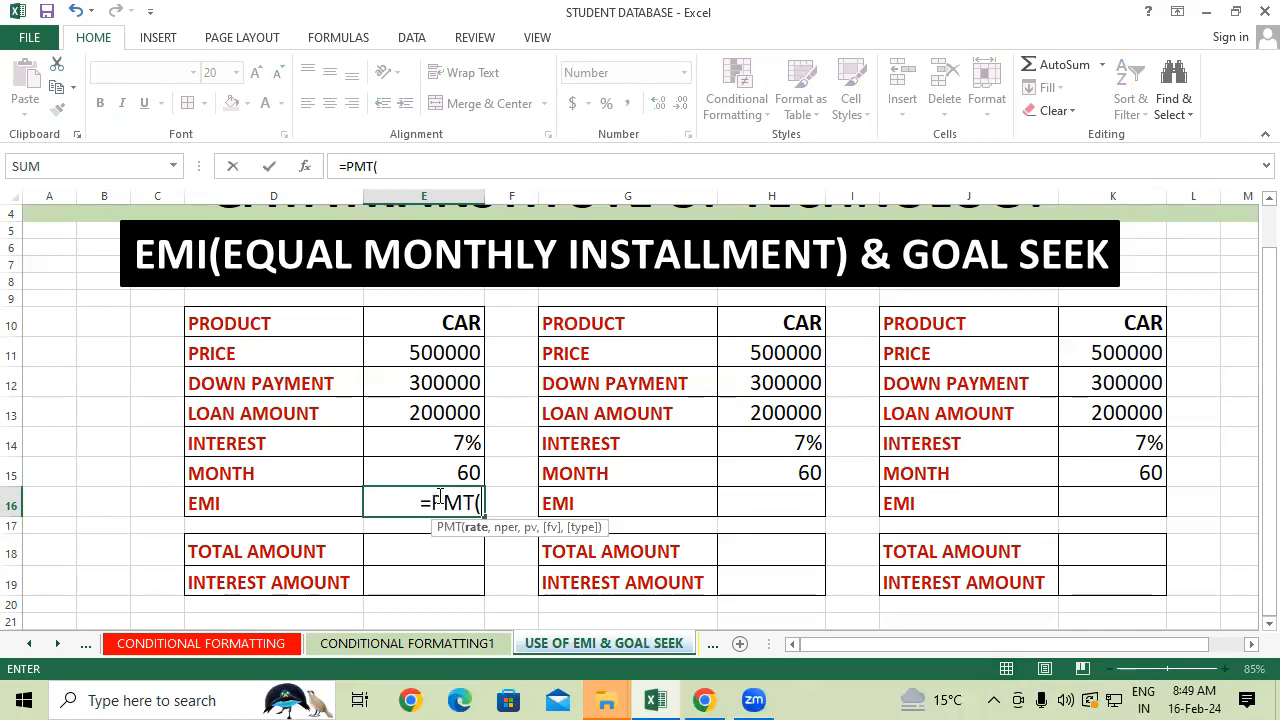
pyautogui.click(387, 443)
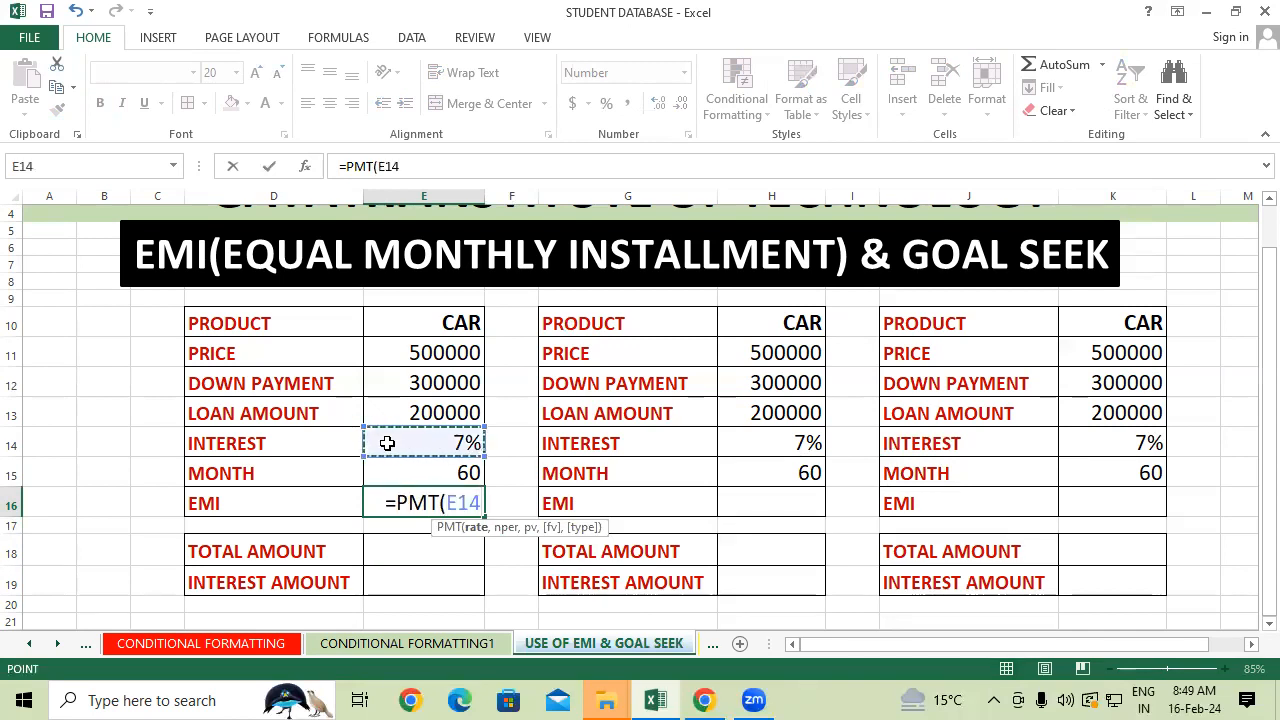
pyautogui.write('/12')
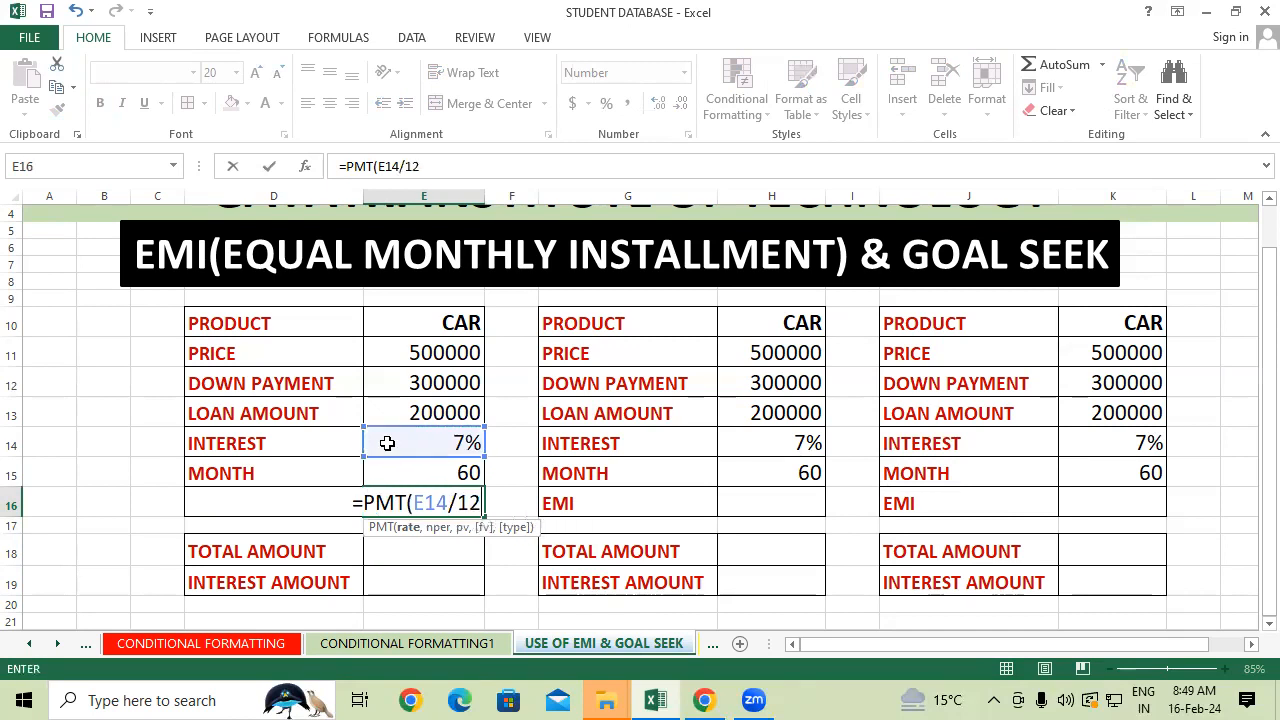
pyautogui.write(',')
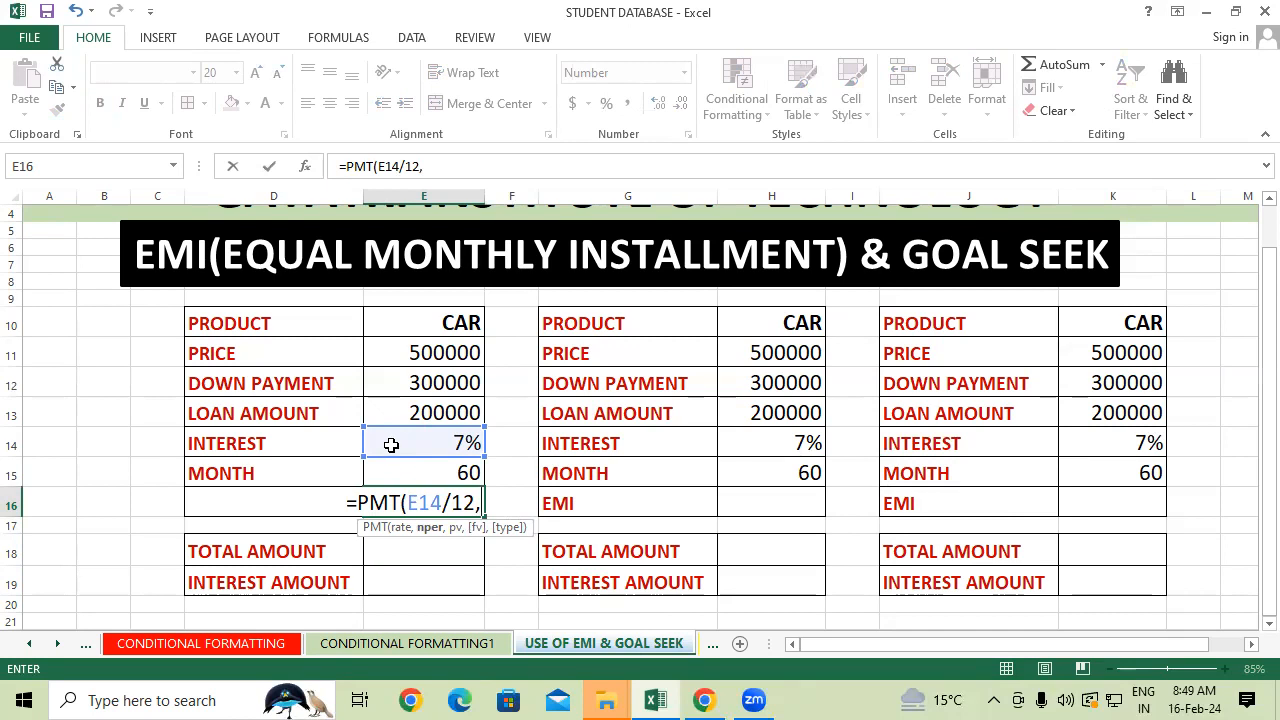
pyautogui.click(413, 471)
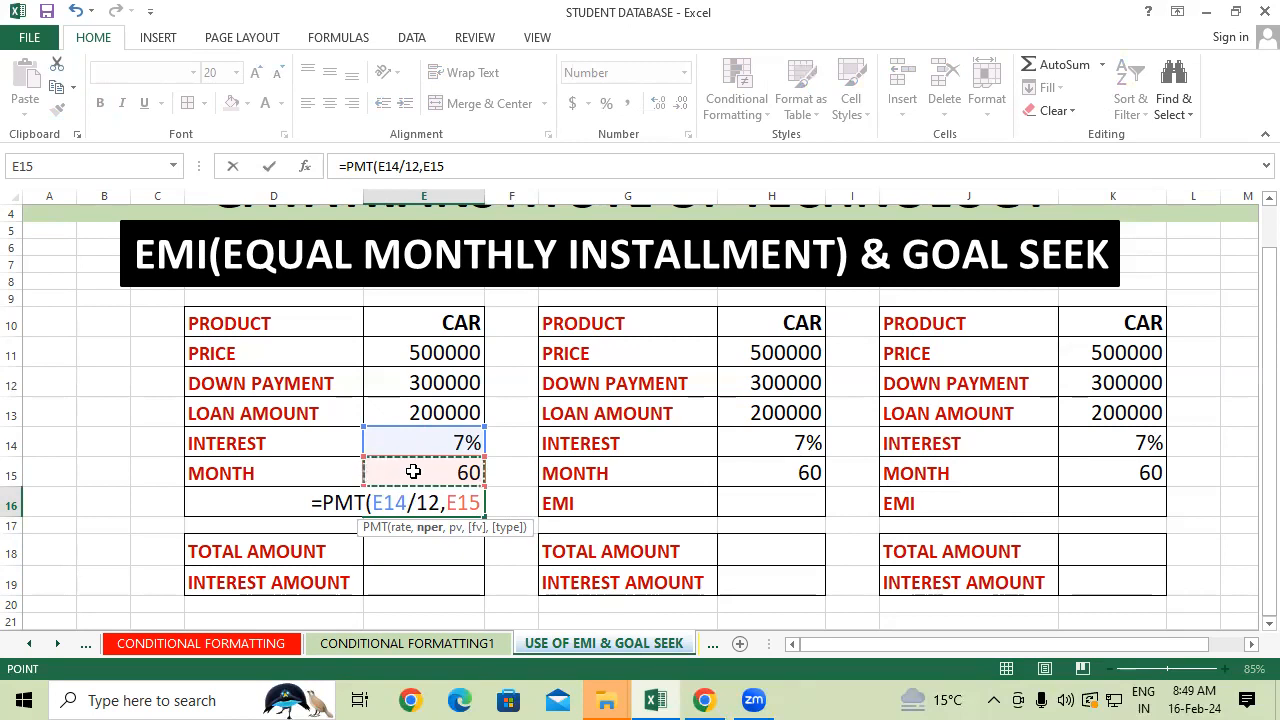
pyautogui.write(',')
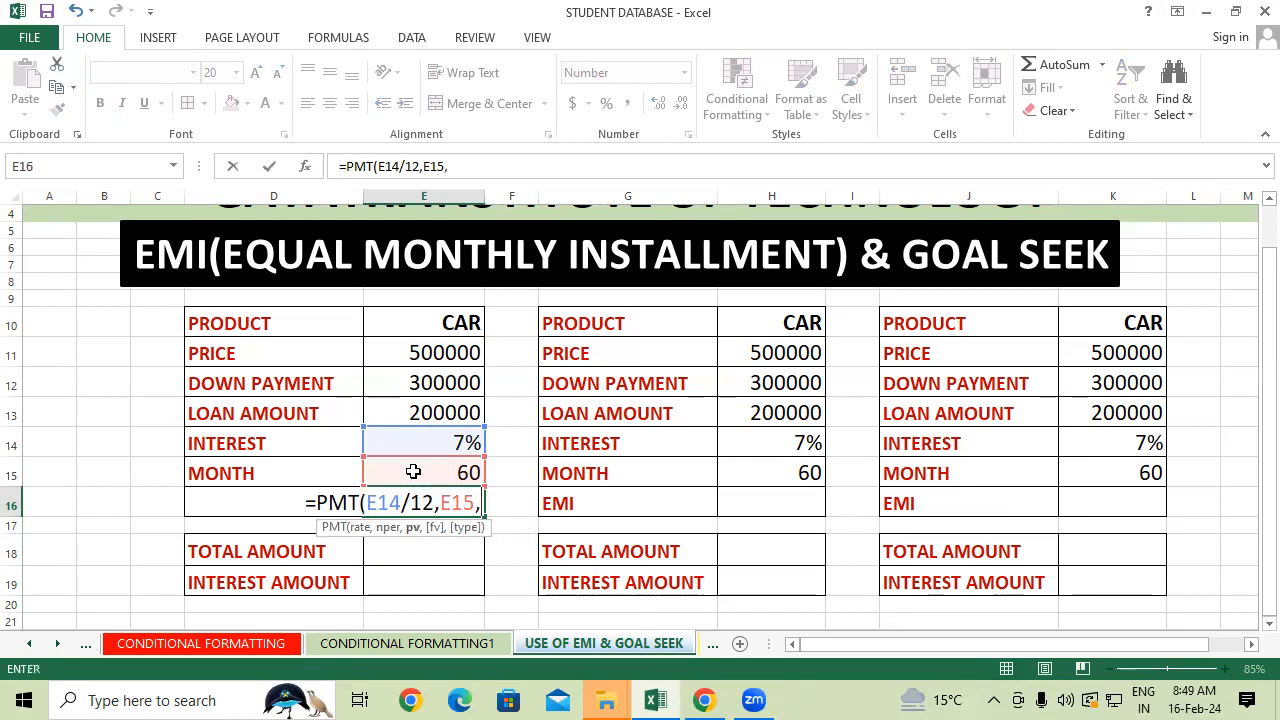
pyautogui.click(400, 412)
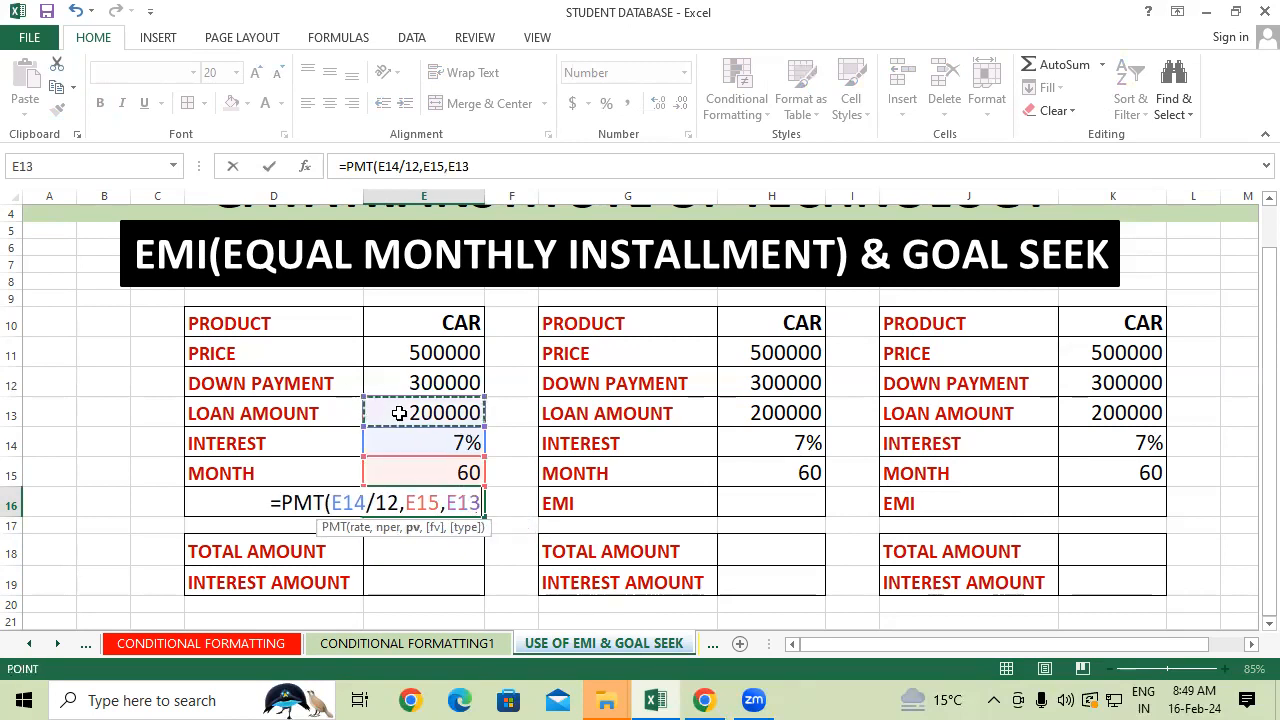
pyautogui.write(',')
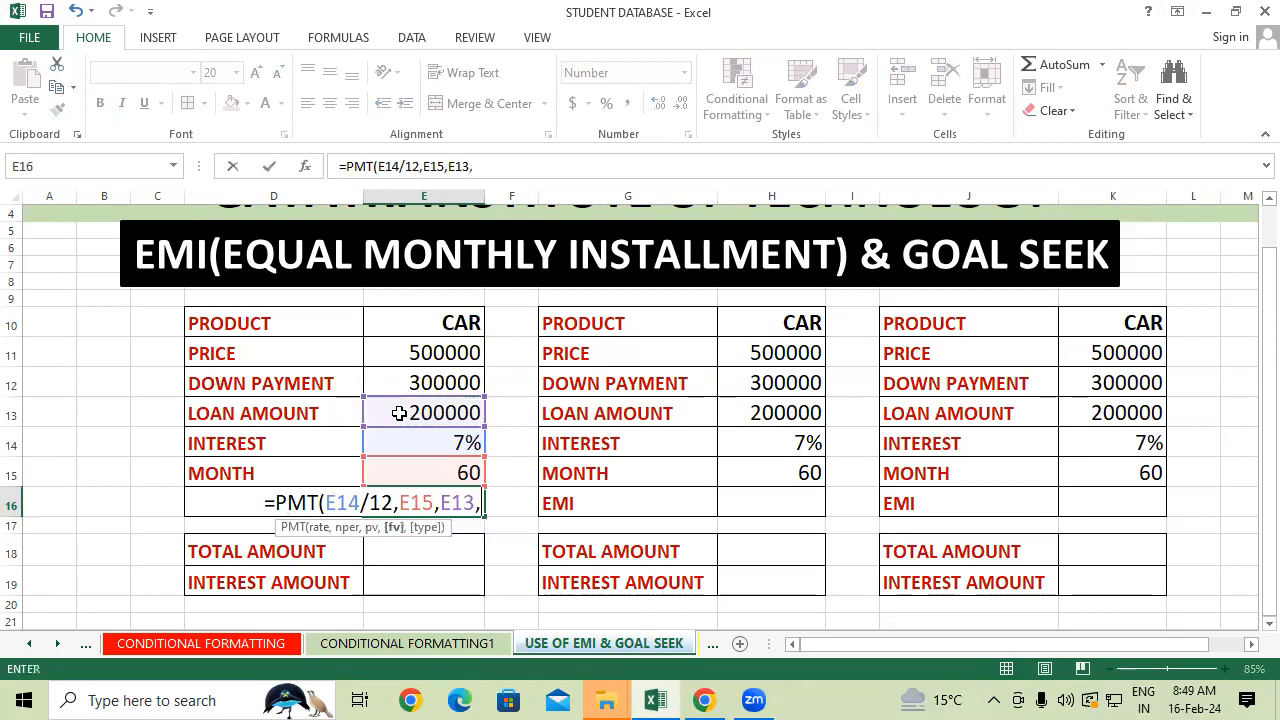
pyautogui.write('1')
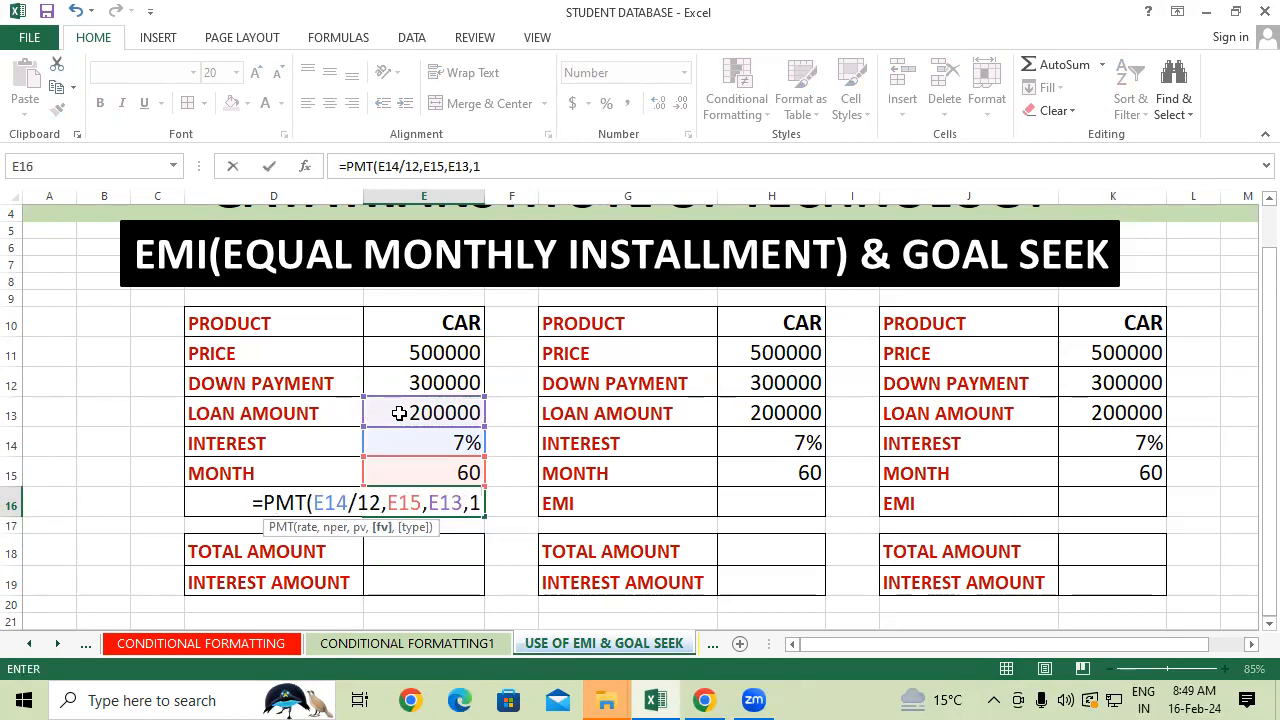
pyautogui.write(')')
pyautogui.press('Return')
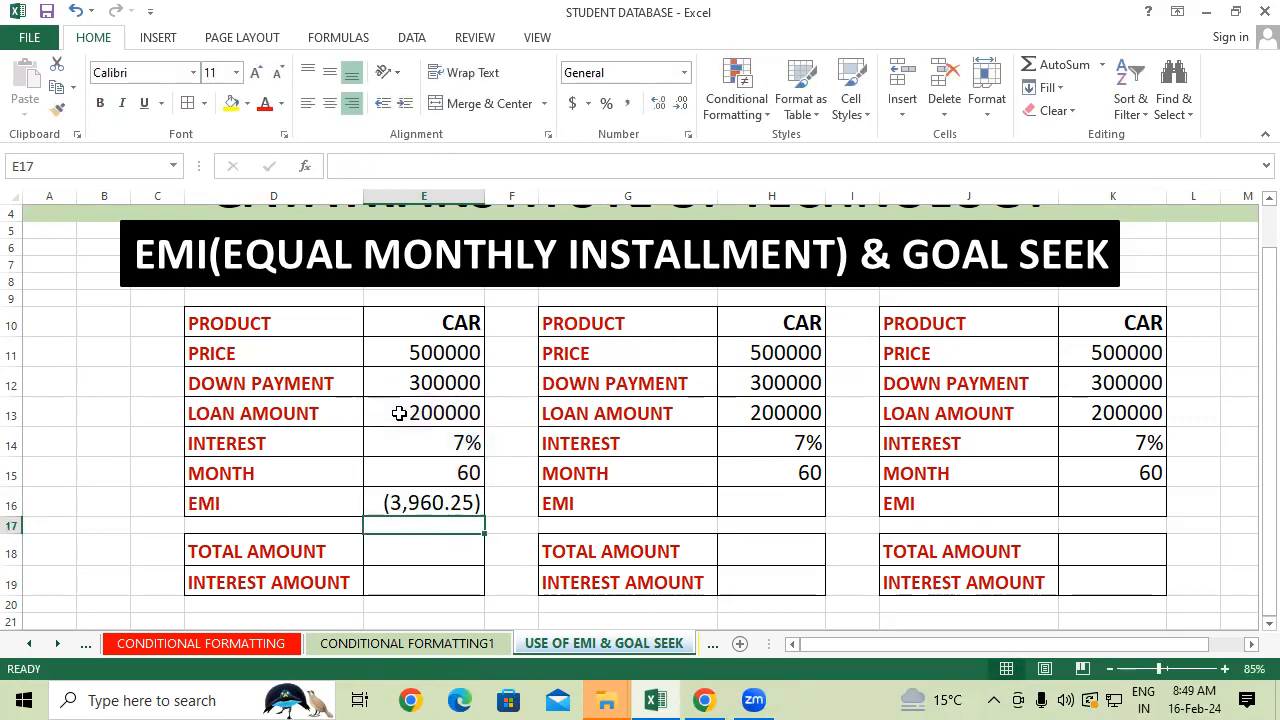
# - Calculate the first table's total amount in E18 with =3960.25*60
pyautogui.click(654, 497)
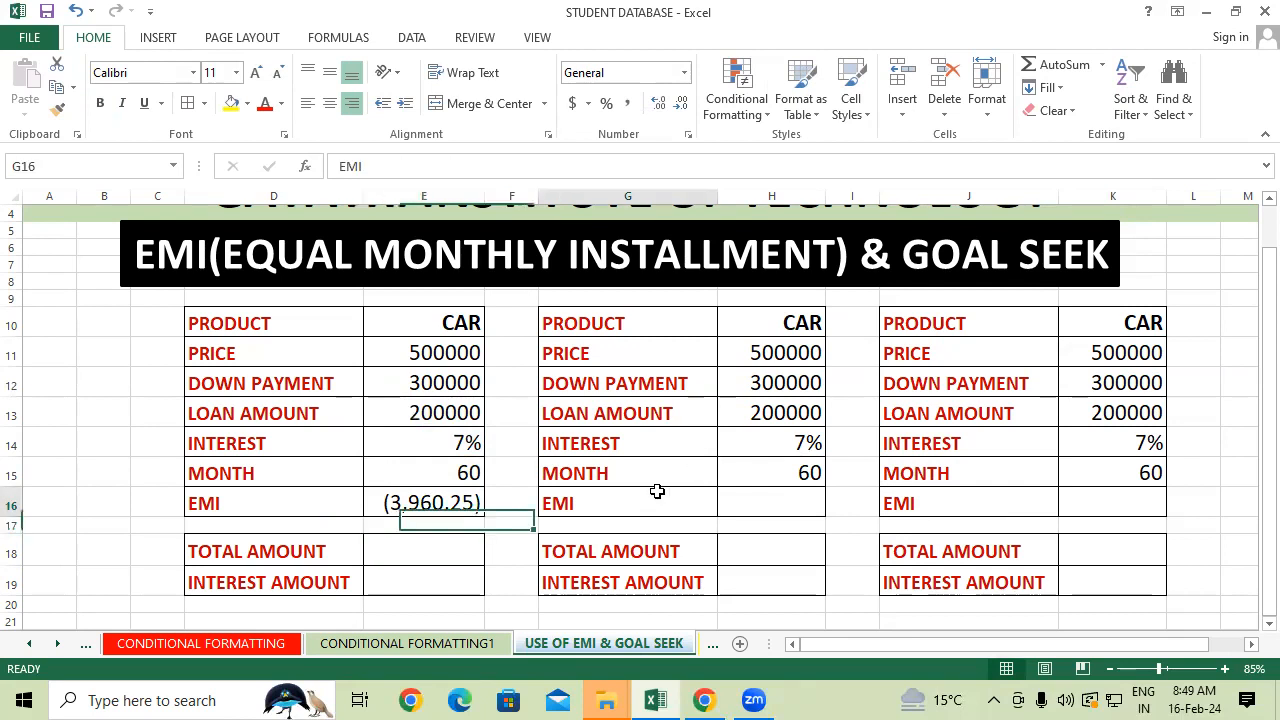
pyautogui.click(419, 551)
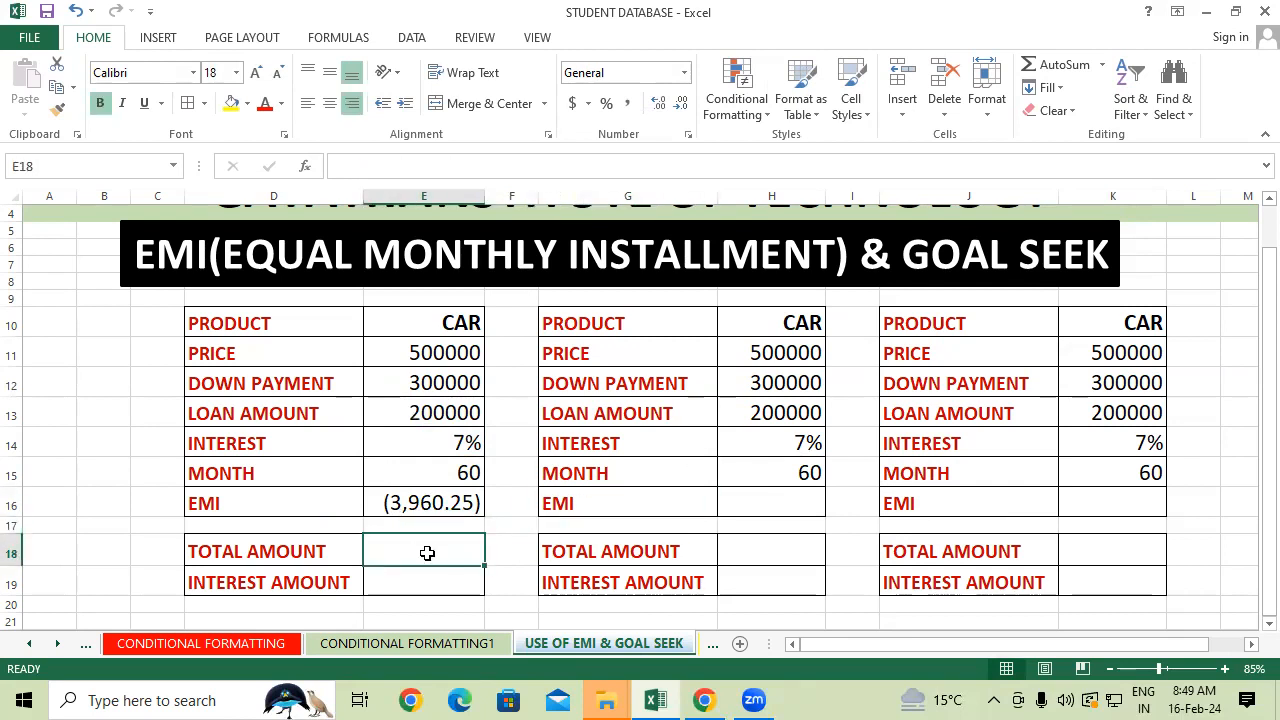
pyautogui.click(443, 510)
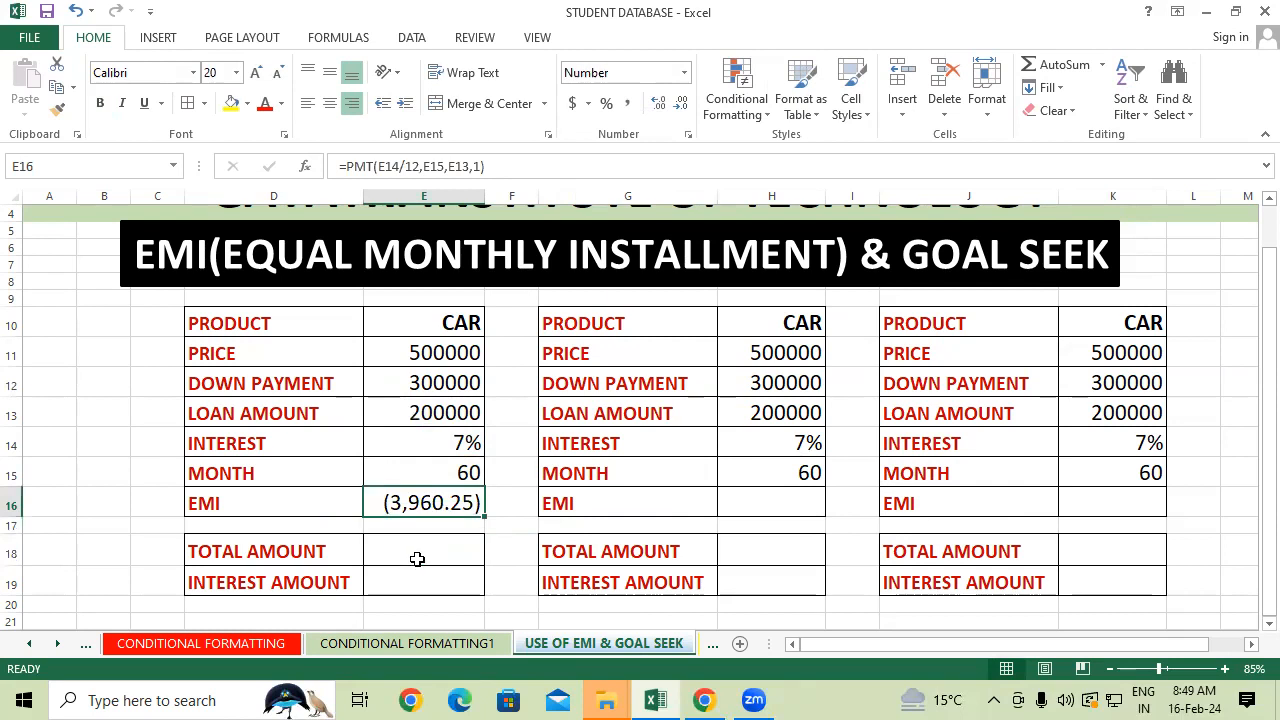
pyautogui.click(415, 547)
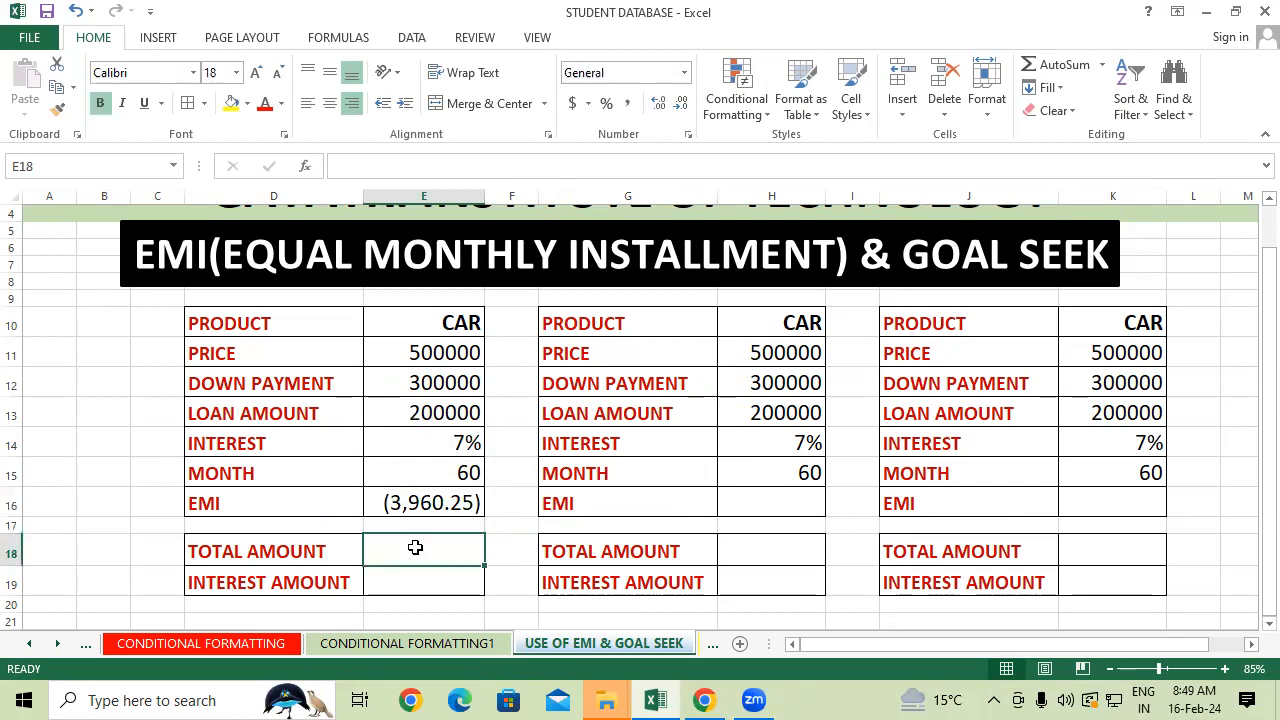
pyautogui.click(437, 472)
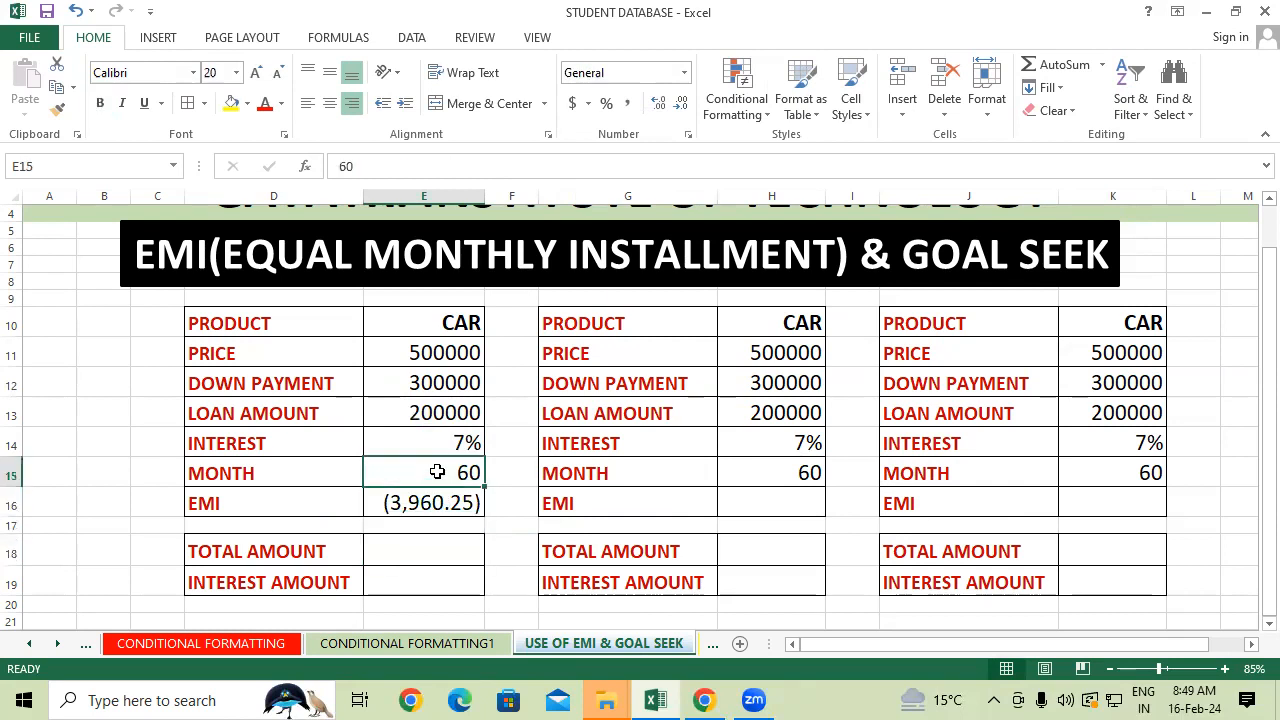
pyautogui.click(421, 549)
pyautogui.write('=')
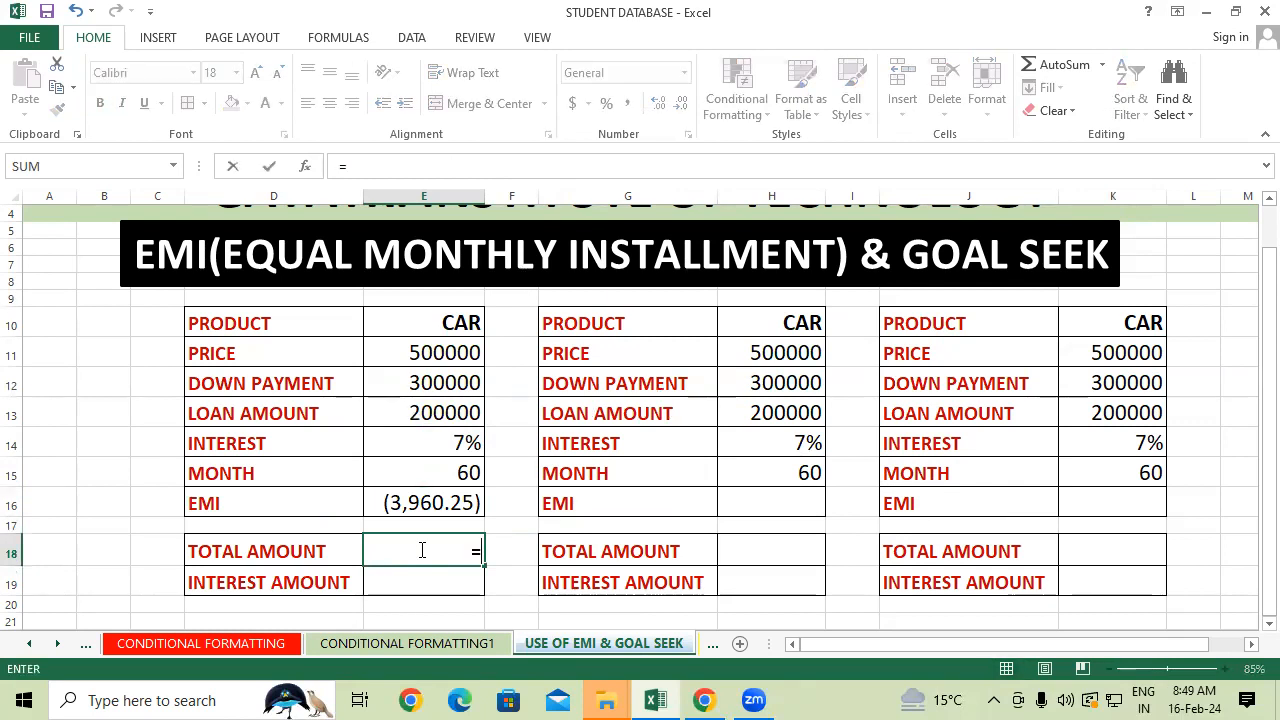
pyautogui.write('3960.2')
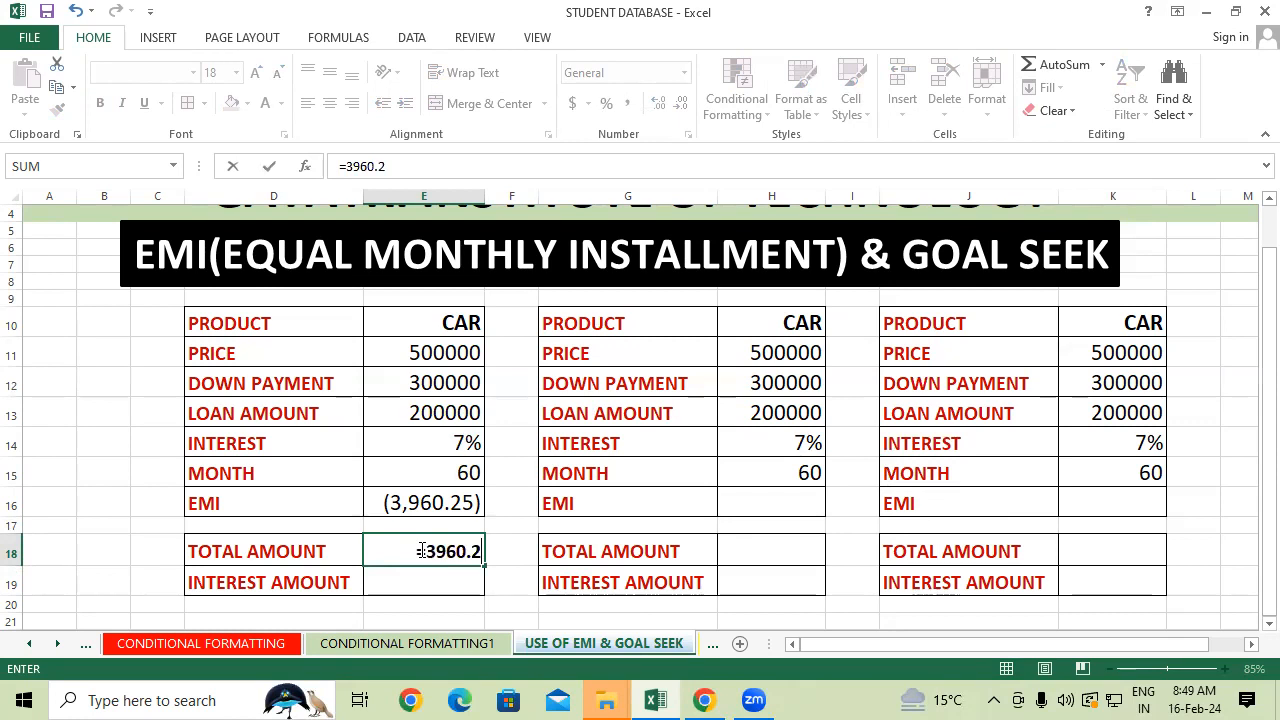
pyautogui.write('5*60')
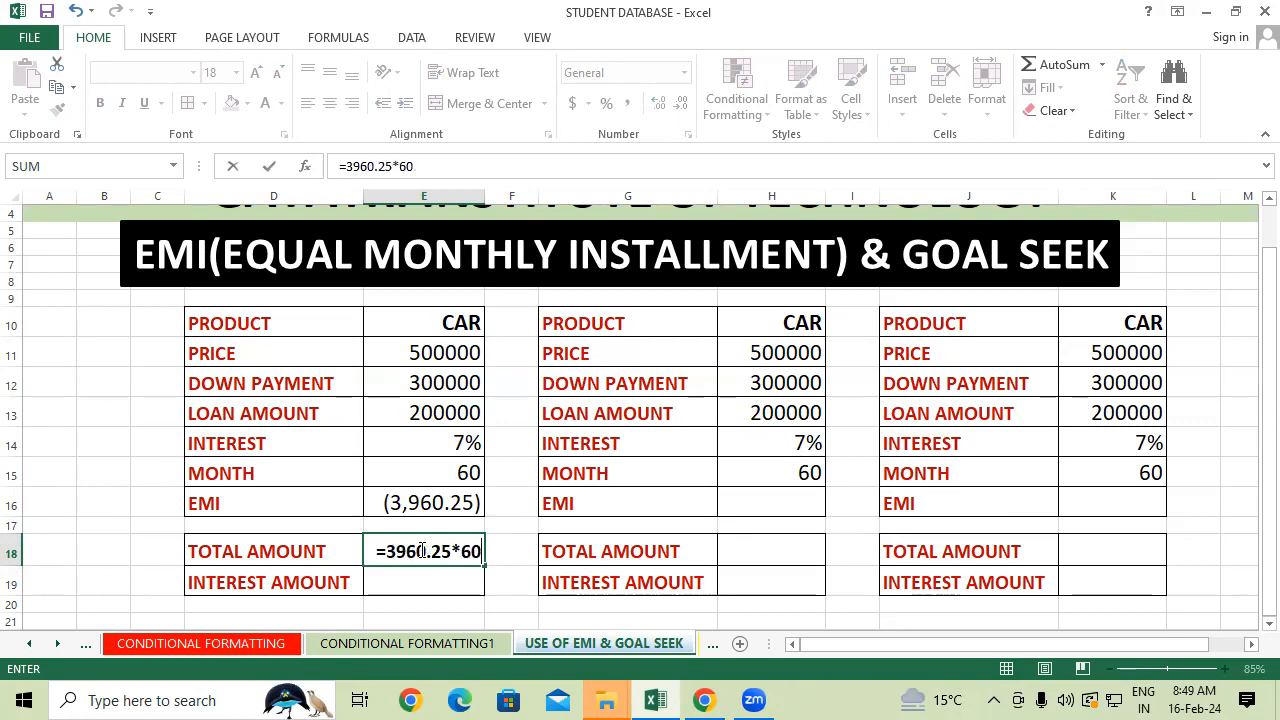
pyautogui.press('Return')
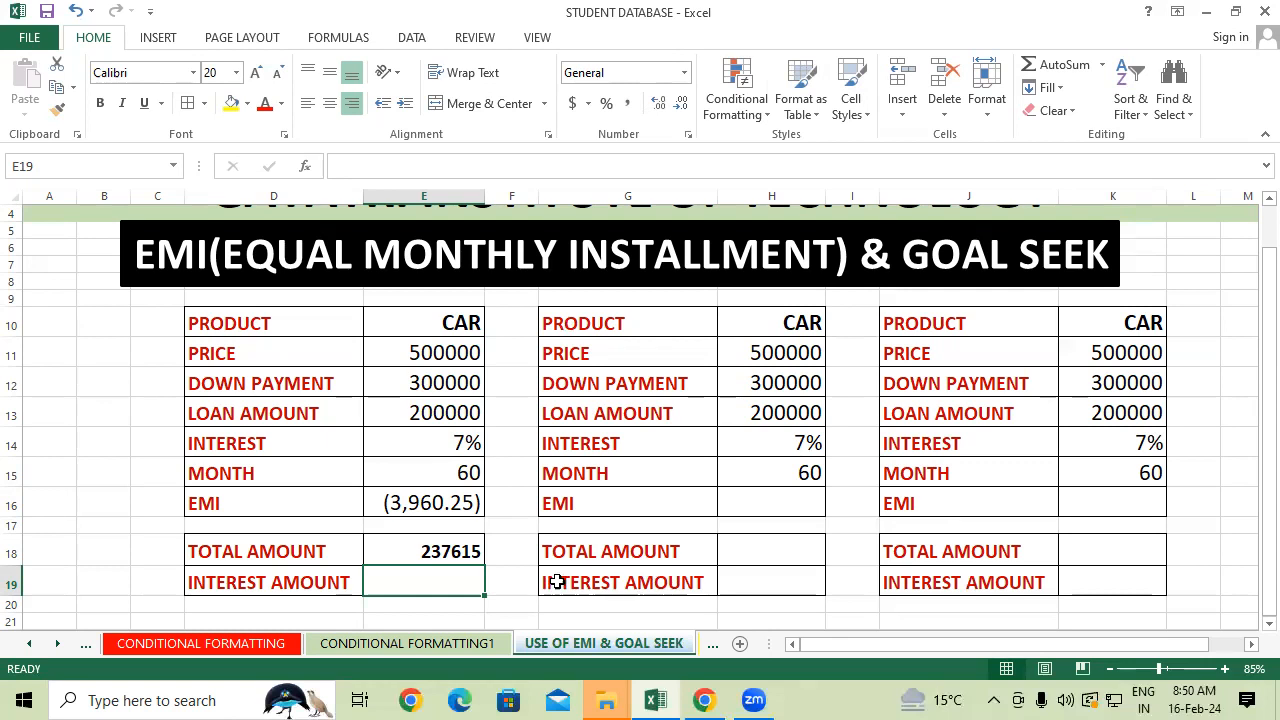
# - Increase the font size of the first table's total amount in E18 to 22
pyautogui.click(450, 550)
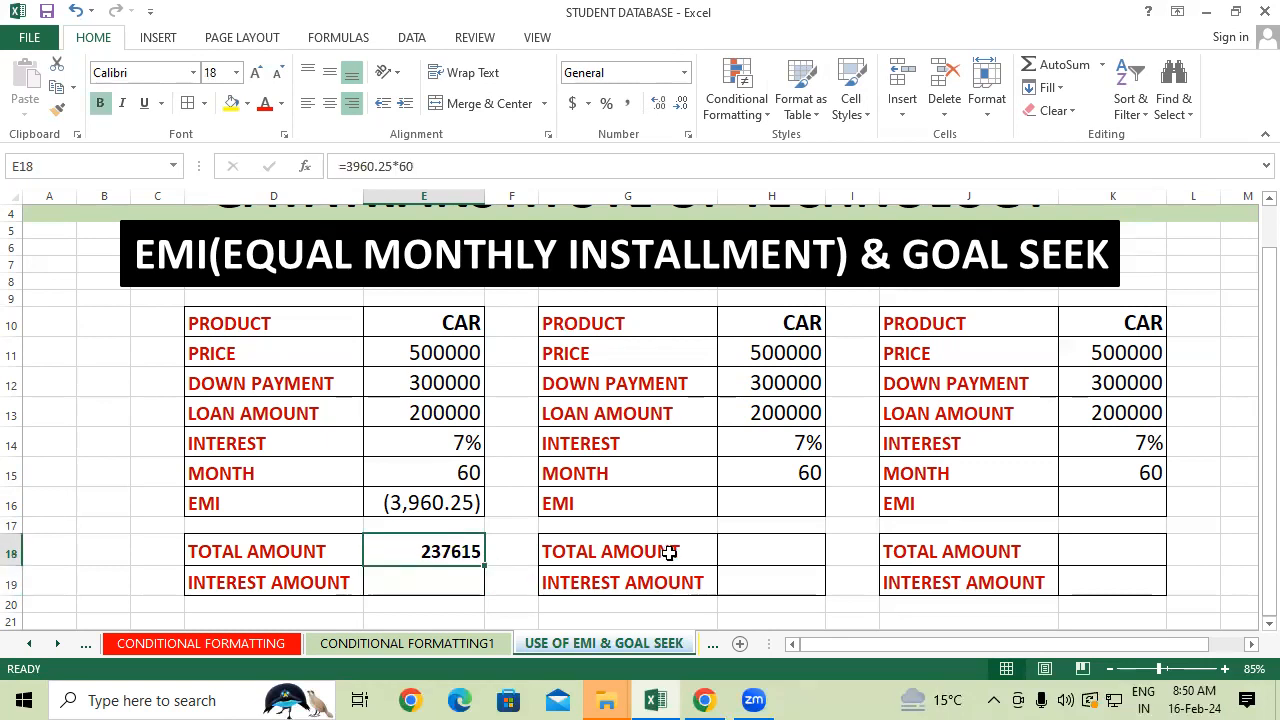
pyautogui.click(255, 76)
pyautogui.click(255, 76)
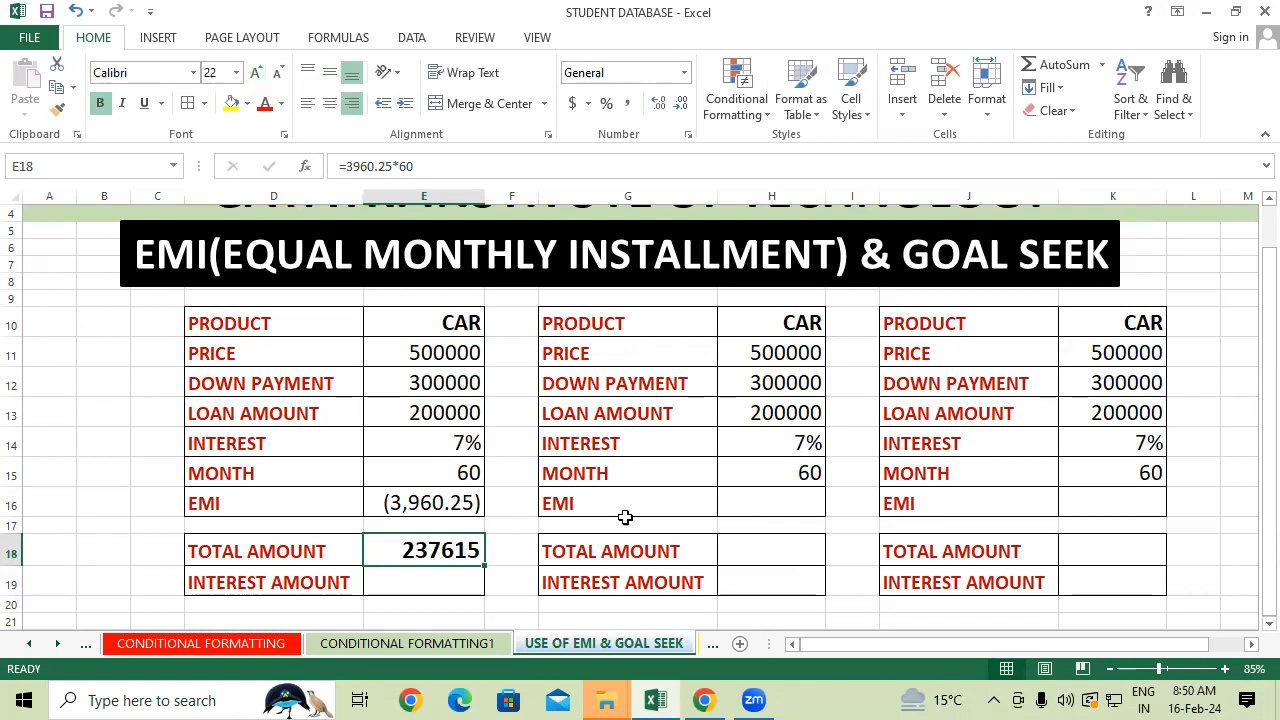
pyautogui.click(683, 540)
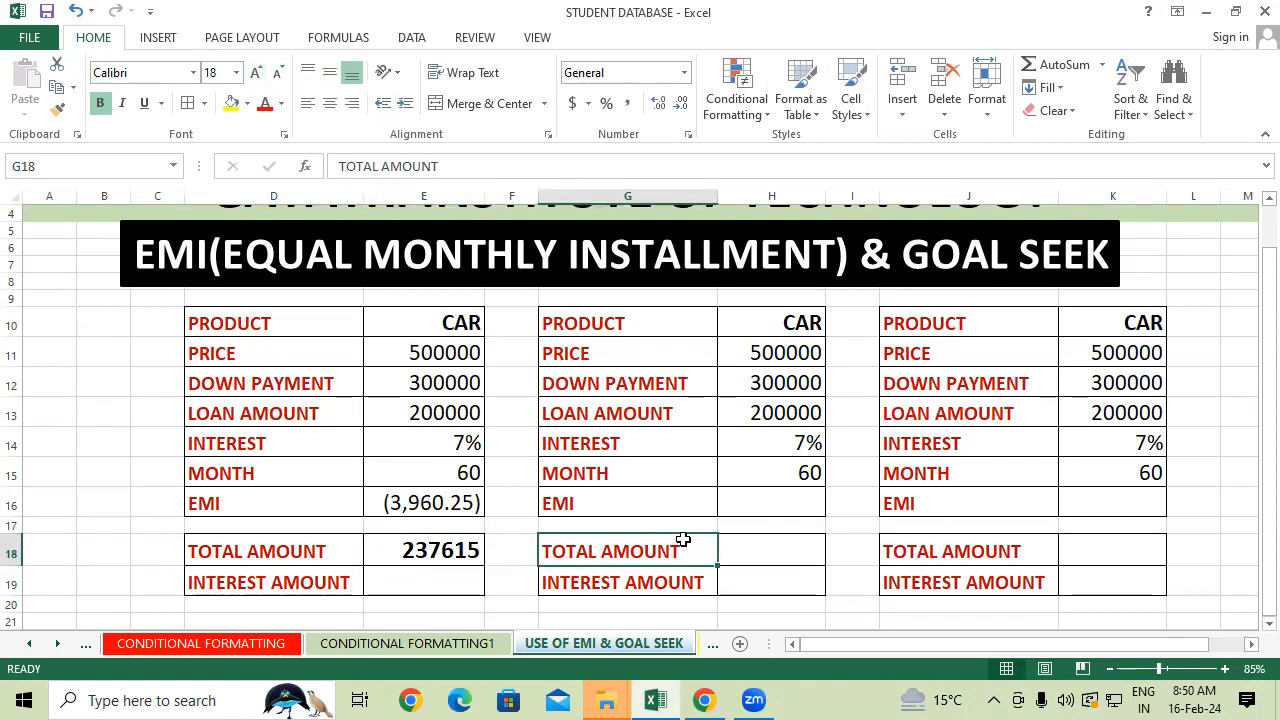
# - Enter 37615 as the first table's interest amount in E19
pyautogui.click(453, 437)
pyautogui.click(459, 472)
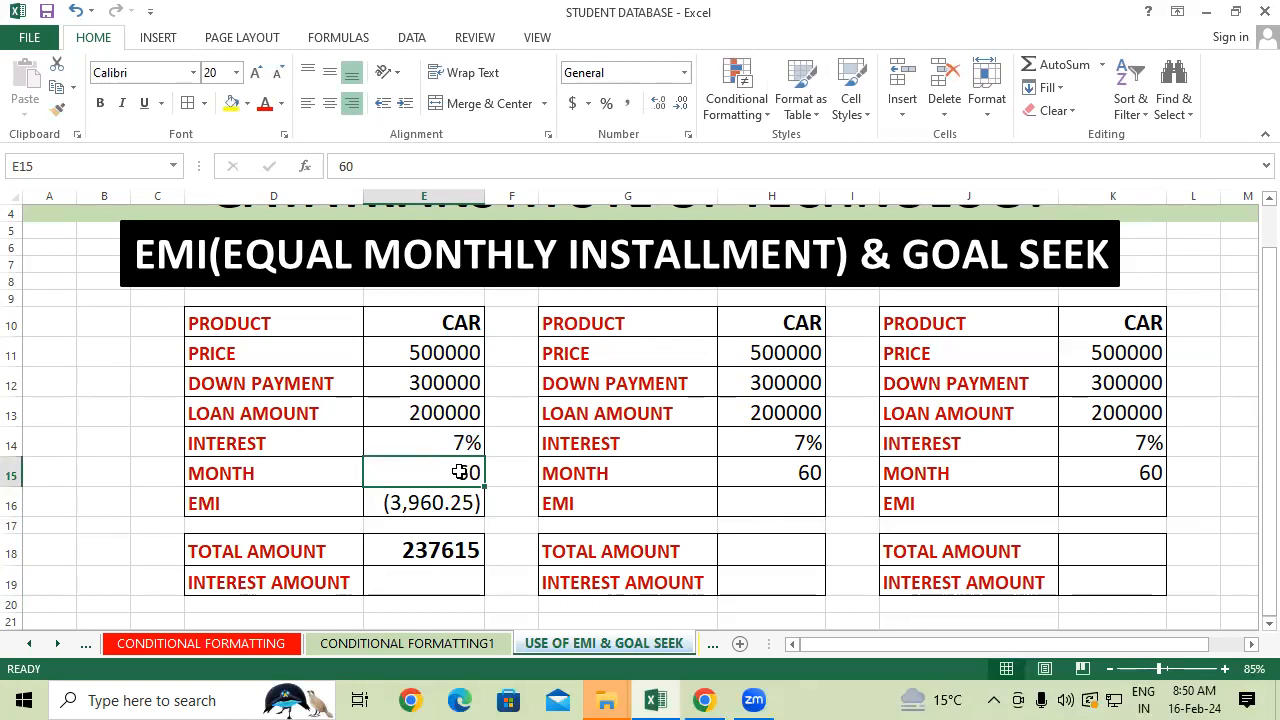
pyautogui.click(411, 578)
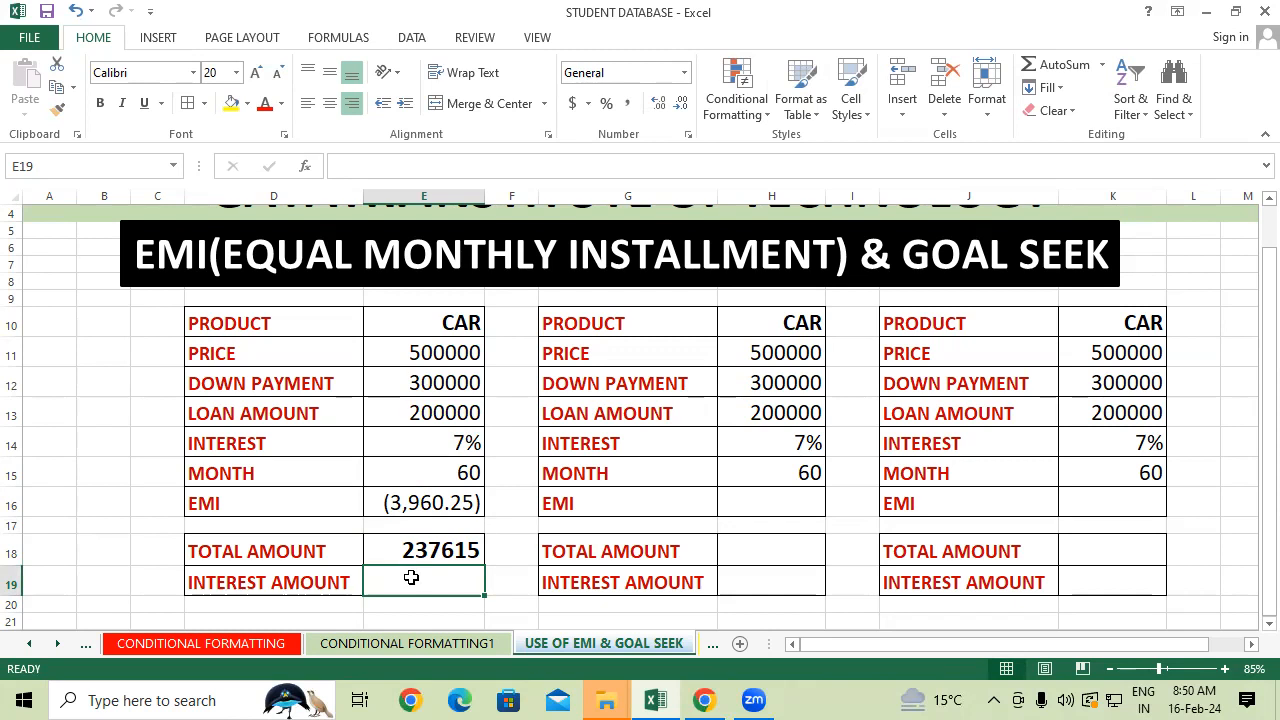
pyautogui.write('37615')
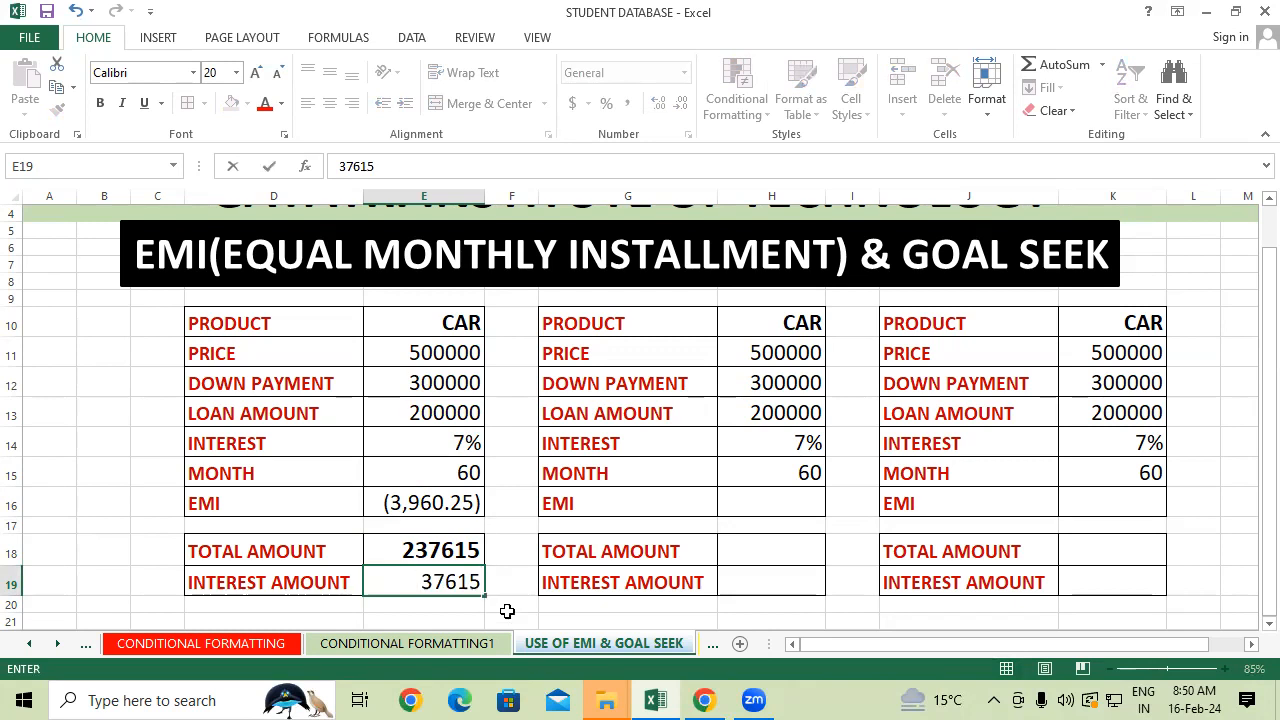
pyautogui.click(703, 563)
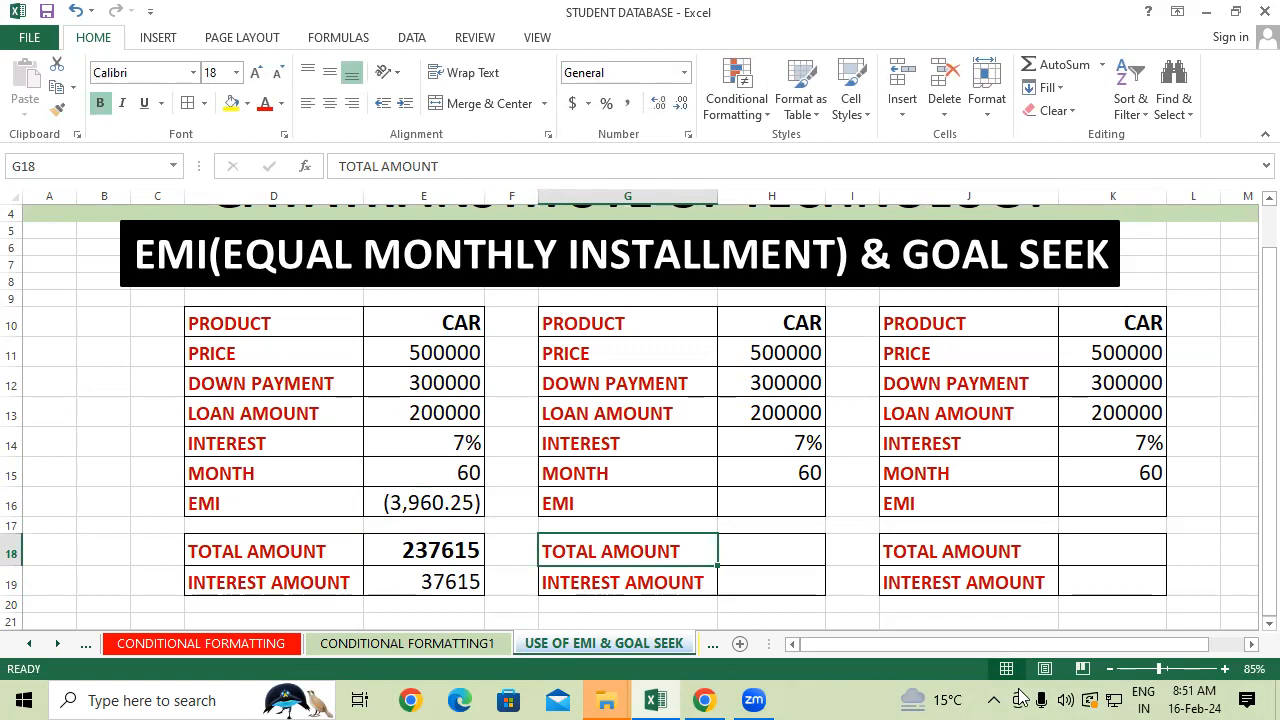
pyautogui.click(1174, 494)
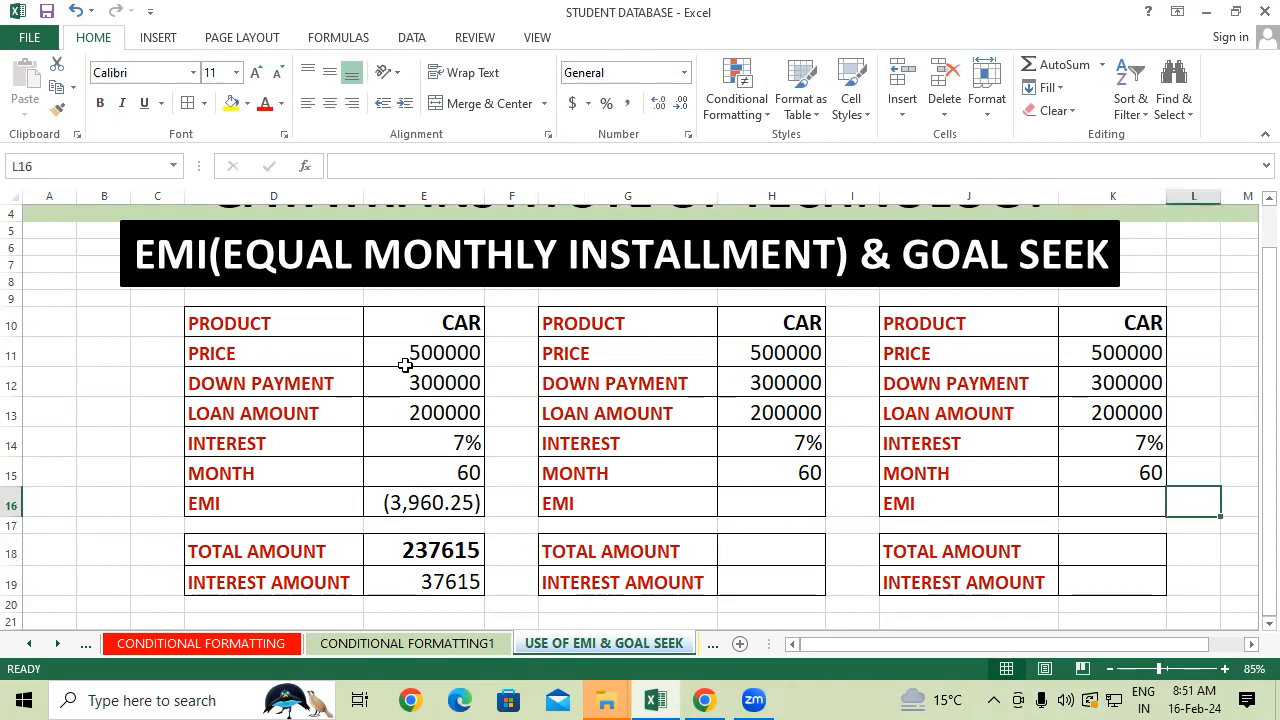
pyautogui.moveTo(380, 323); pyautogui.dragTo(377, 571)
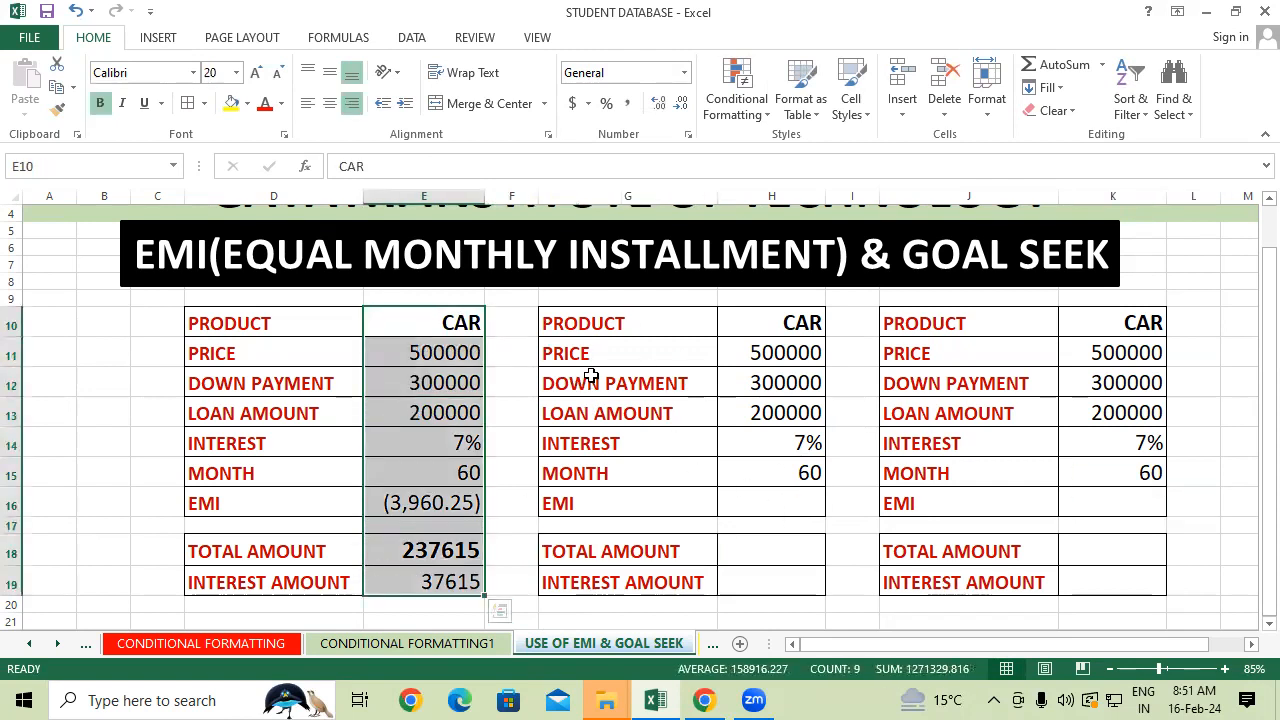
pyautogui.moveTo(625, 318); pyautogui.dragTo(769, 547)
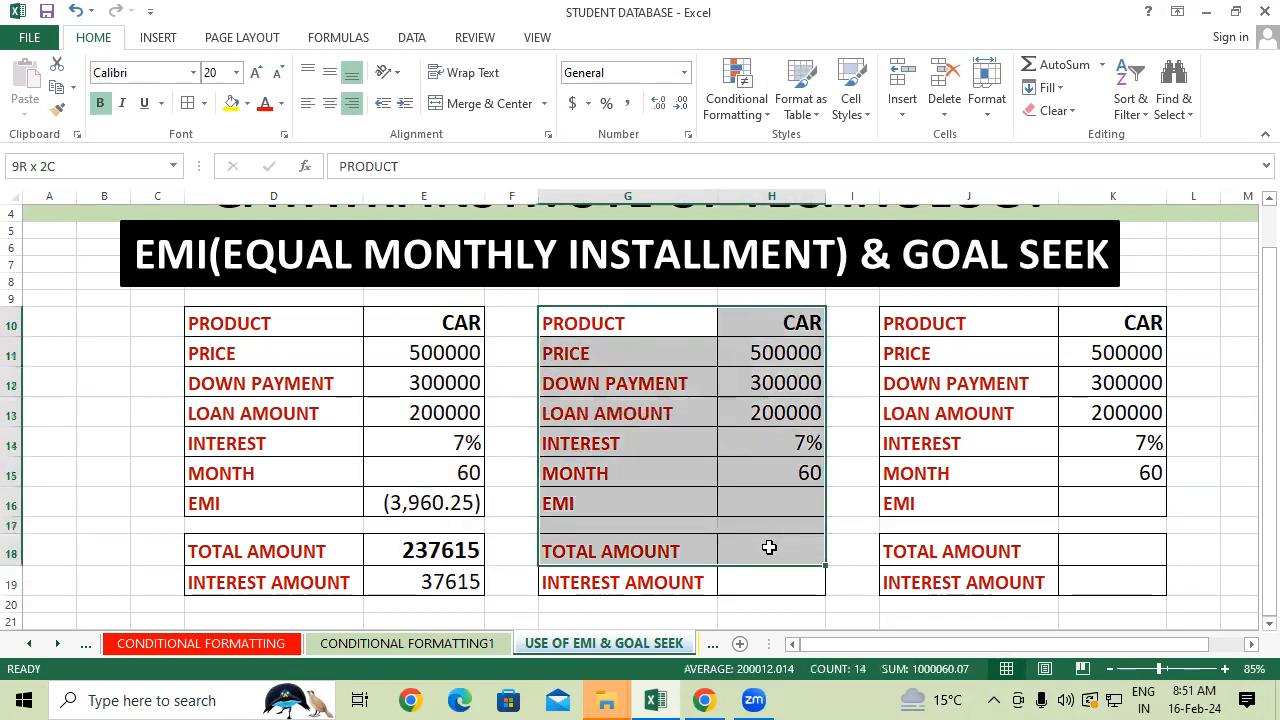
pyautogui.click(437, 380)
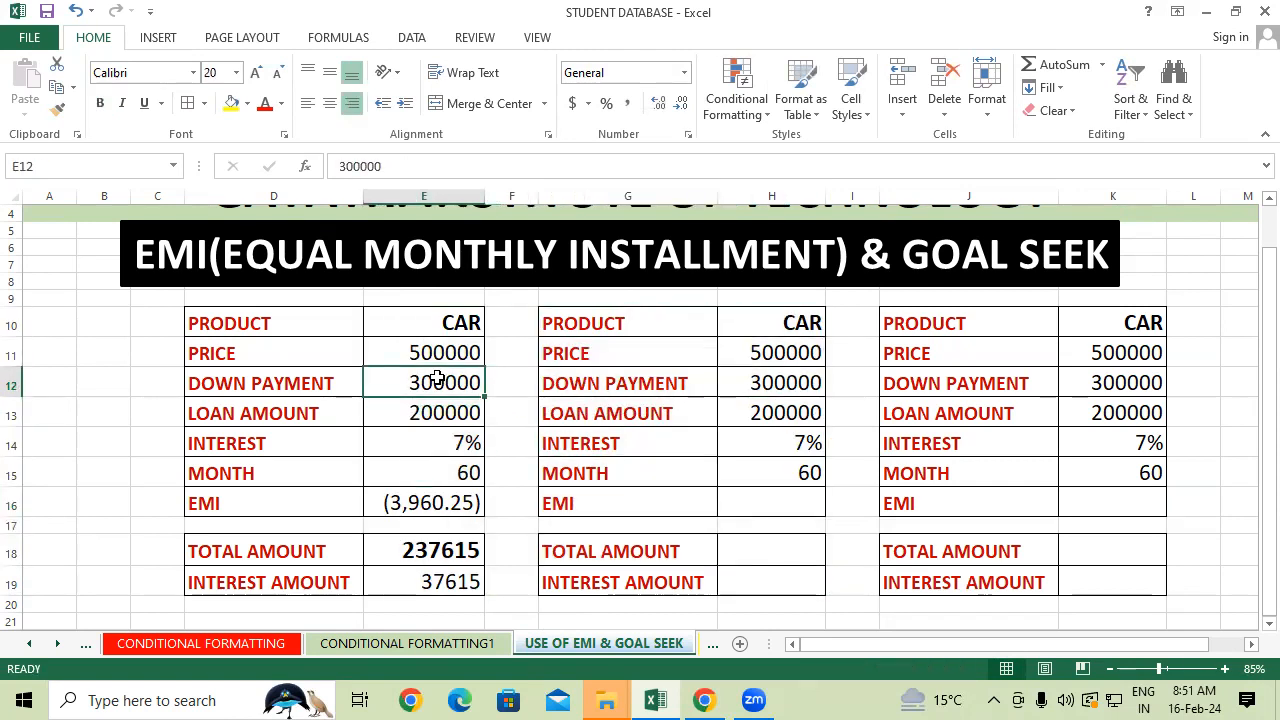
pyautogui.click(872, 478)
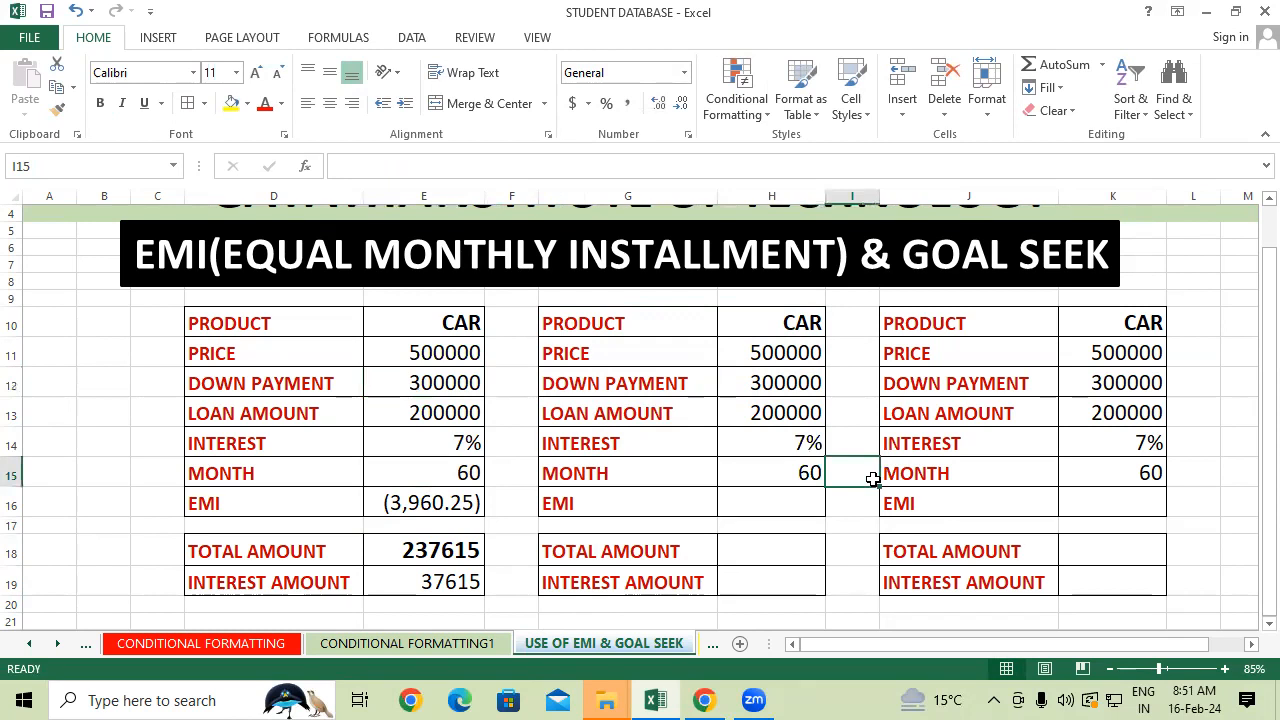
pyautogui.click(395, 512)
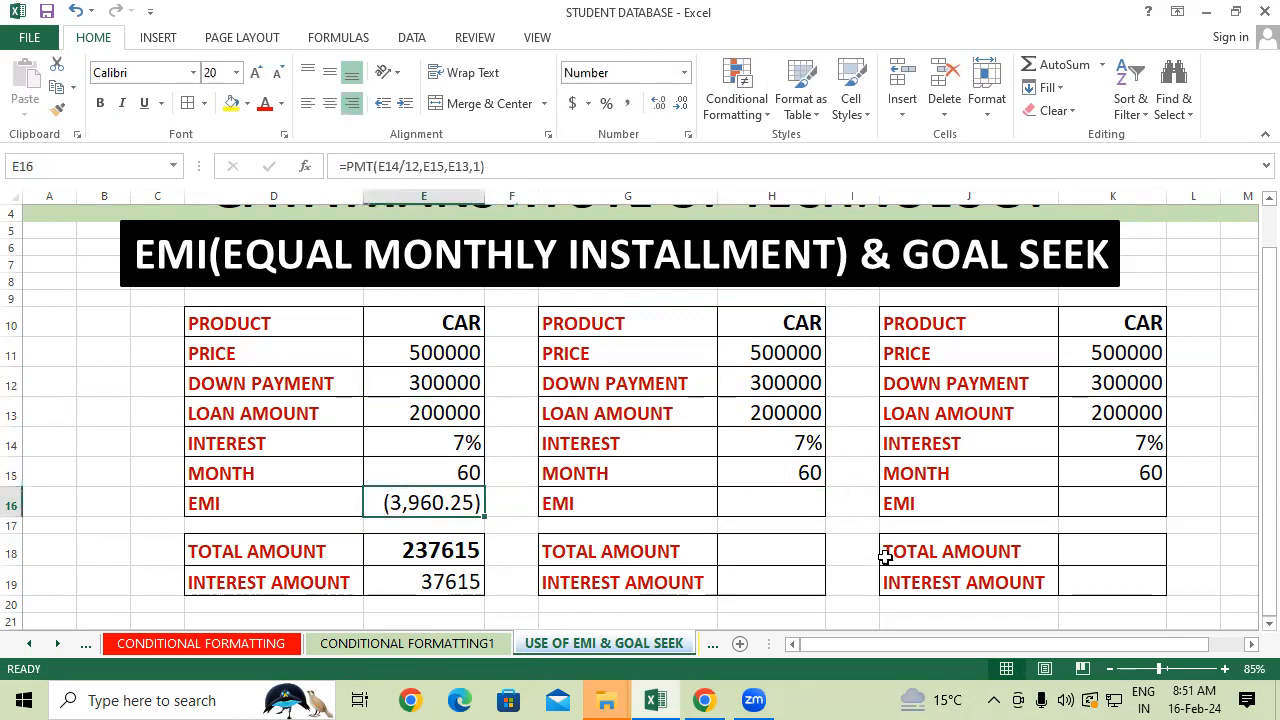
# - Clear the contents of the second and third loan tables in G10:K16
pyautogui.click(903, 520)
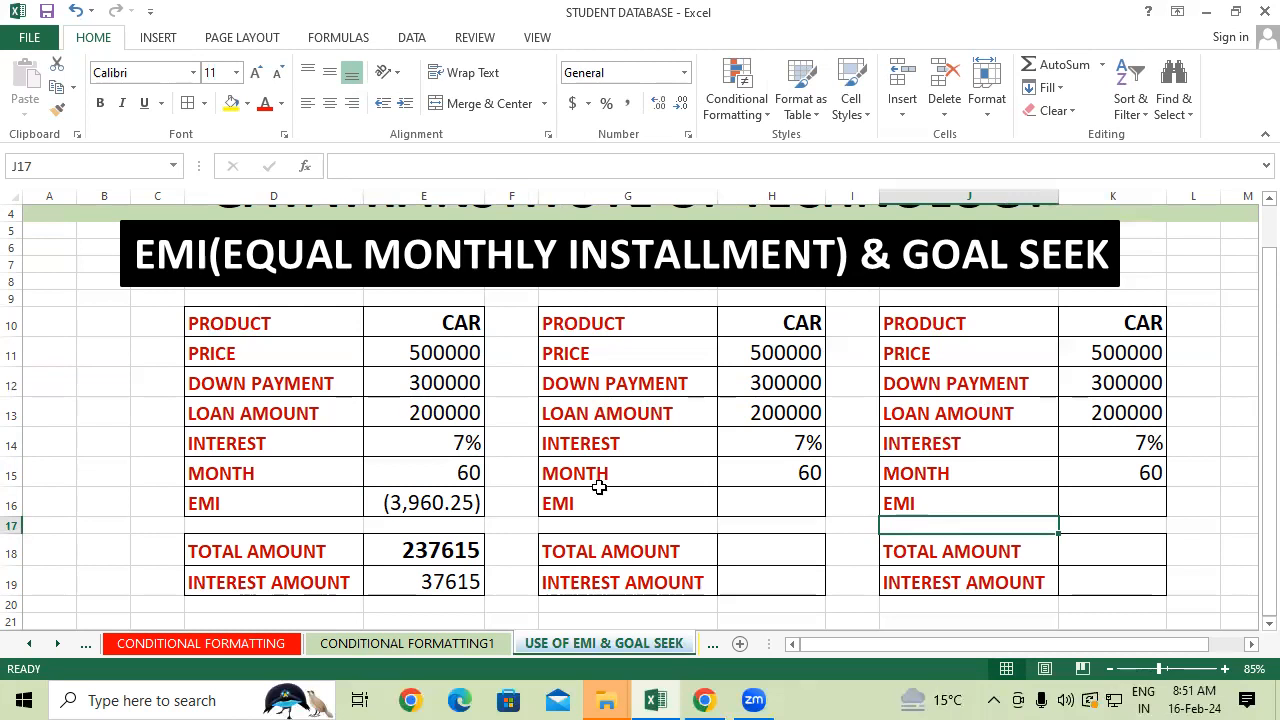
pyautogui.click(455, 500)
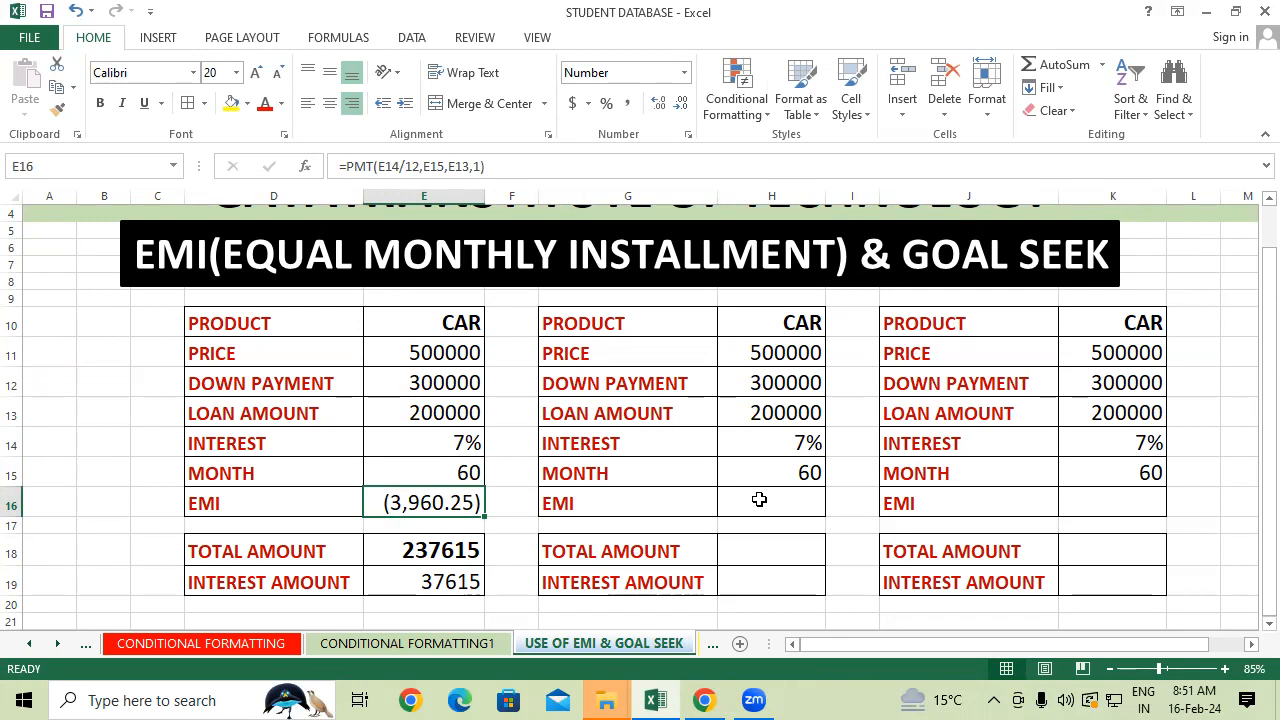
pyautogui.moveTo(637, 326); pyautogui.dragTo(1079, 501)
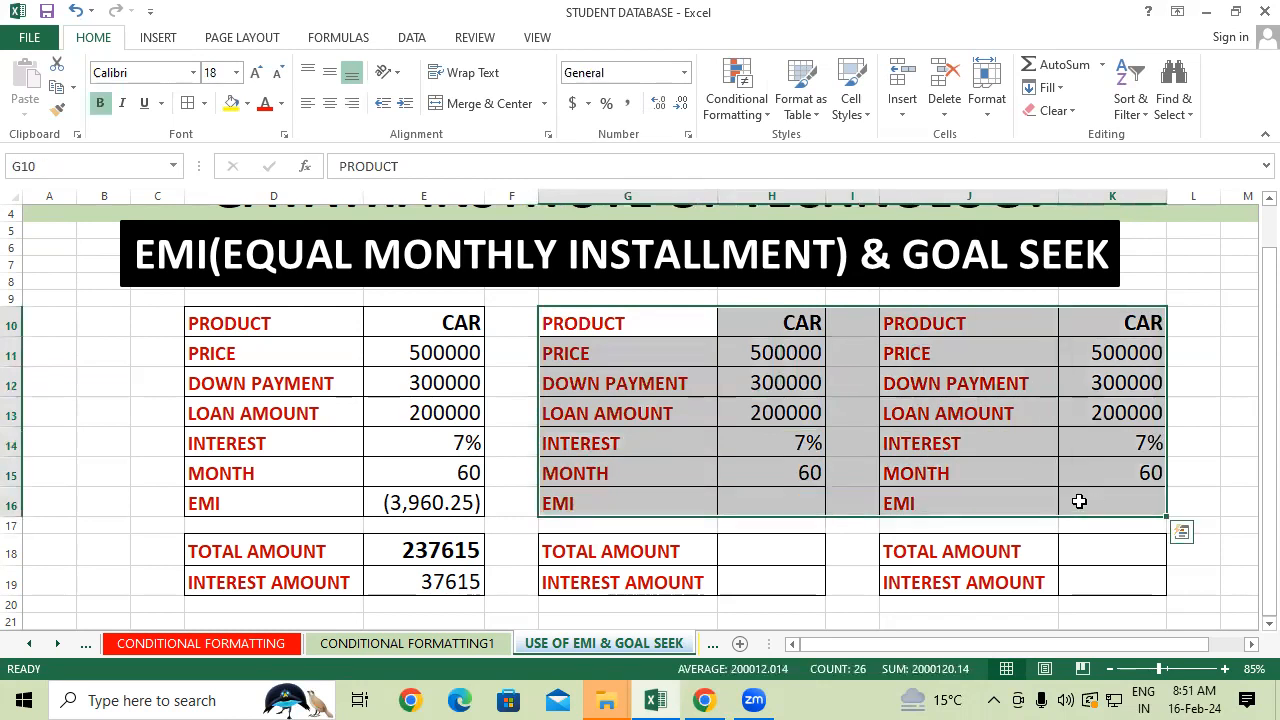
pyautogui.press('Delete')
pyautogui.click(781, 503)
# - Copy the first loan table D10:E16, including its EMI formula, and paste it into the second table starting at G10
pyautogui.moveTo(243, 329); pyautogui.dragTo(395, 492)
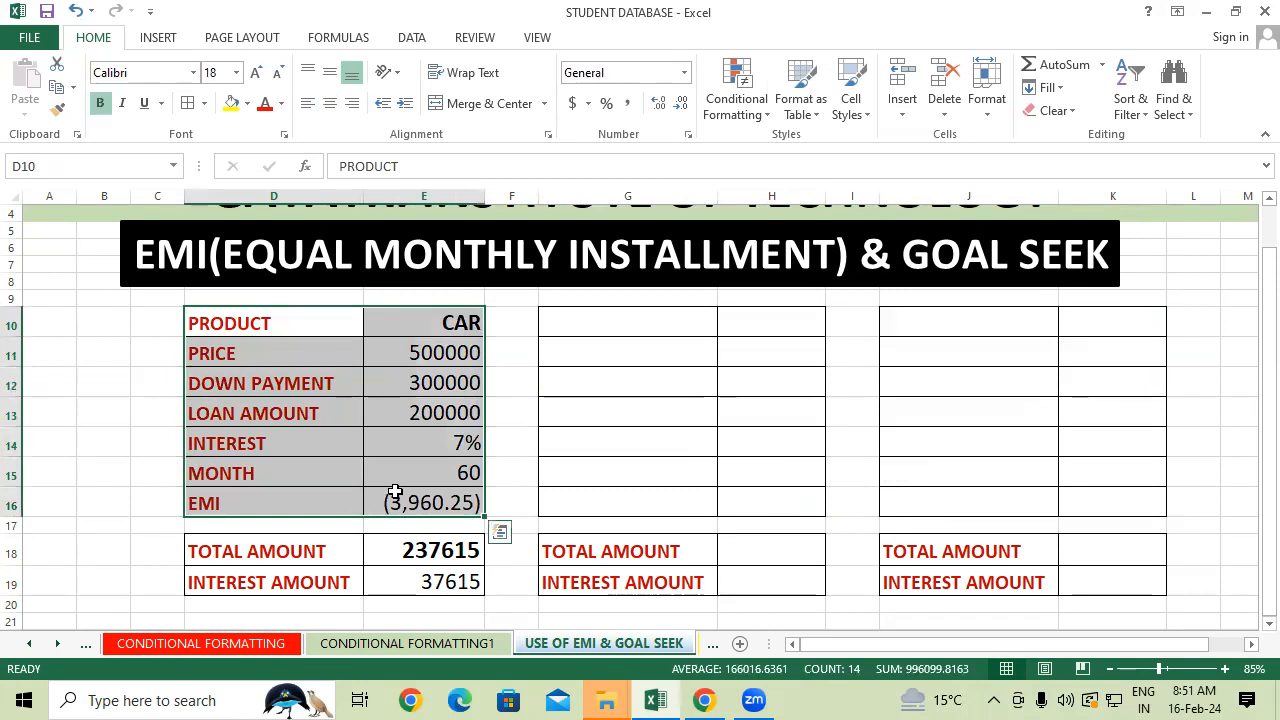
pyautogui.rightClick(395, 492)
pyautogui.click(450, 127)
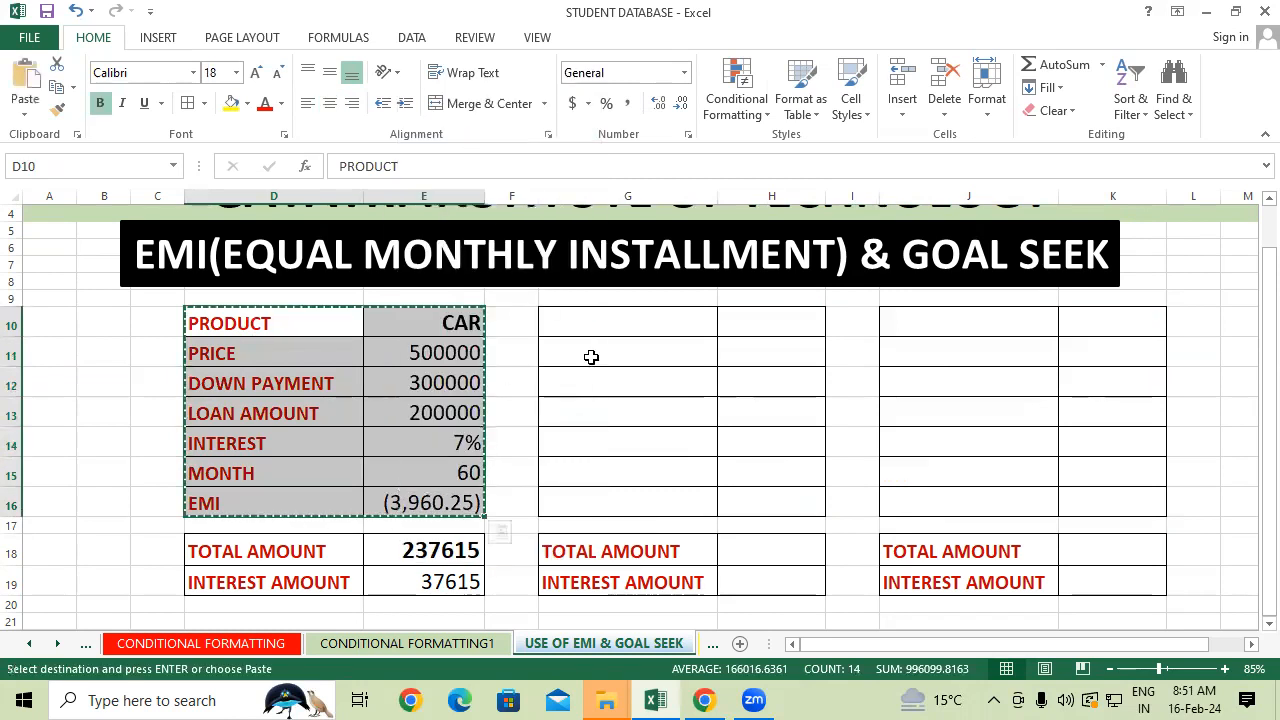
pyautogui.click(623, 327)
pyautogui.rightClick(623, 327)
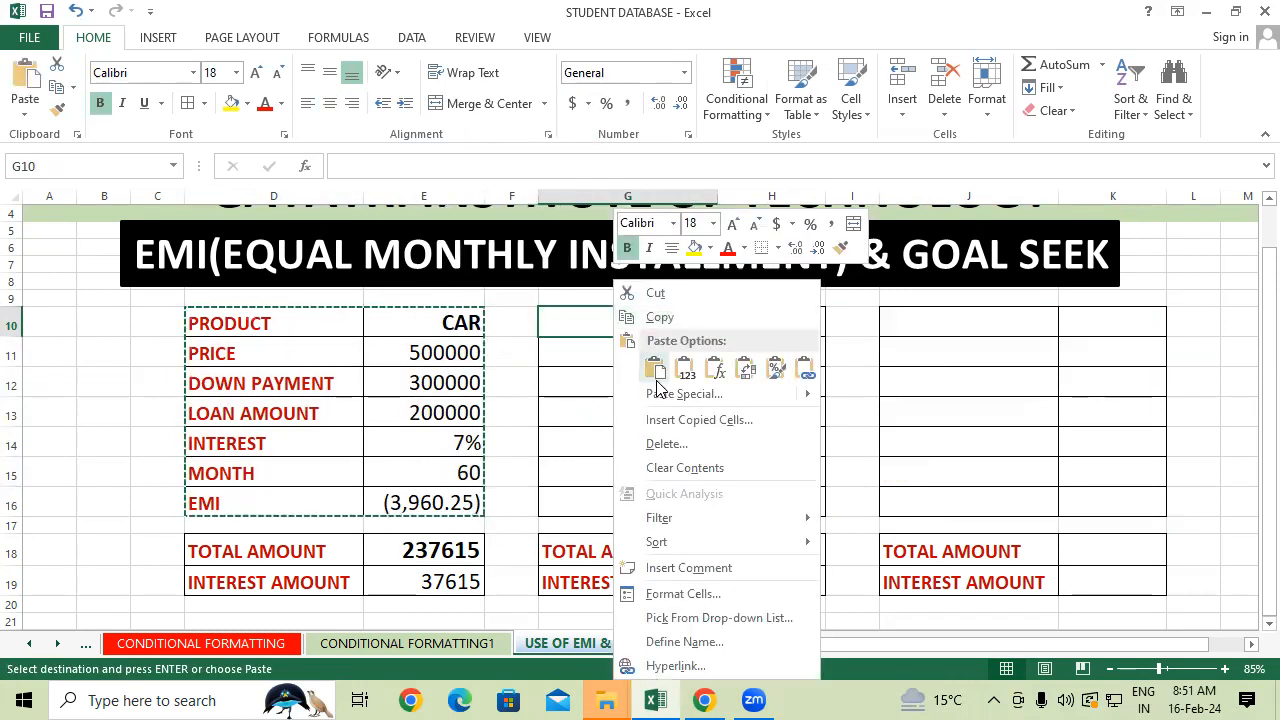
pyautogui.click(657, 372)
# - Paste the copied loan table into the third table starting at J10
pyautogui.click(1045, 440)
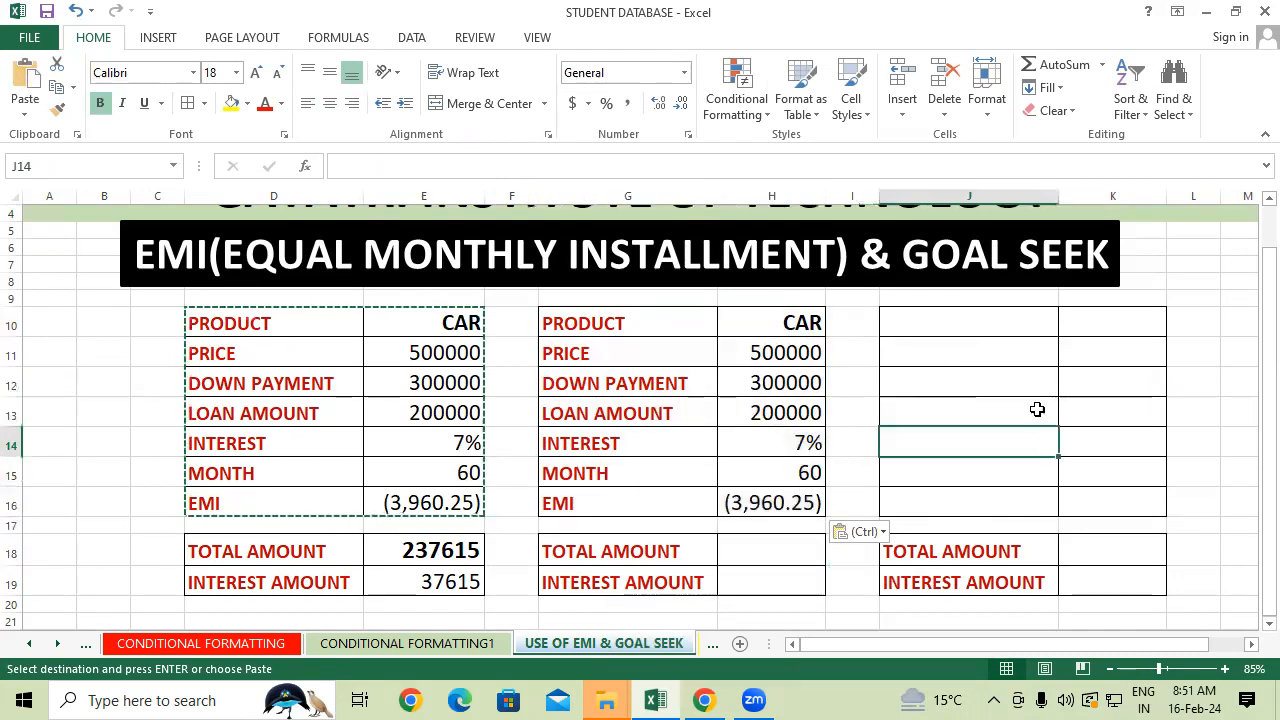
pyautogui.click(997, 317)
pyautogui.rightClick(997, 317)
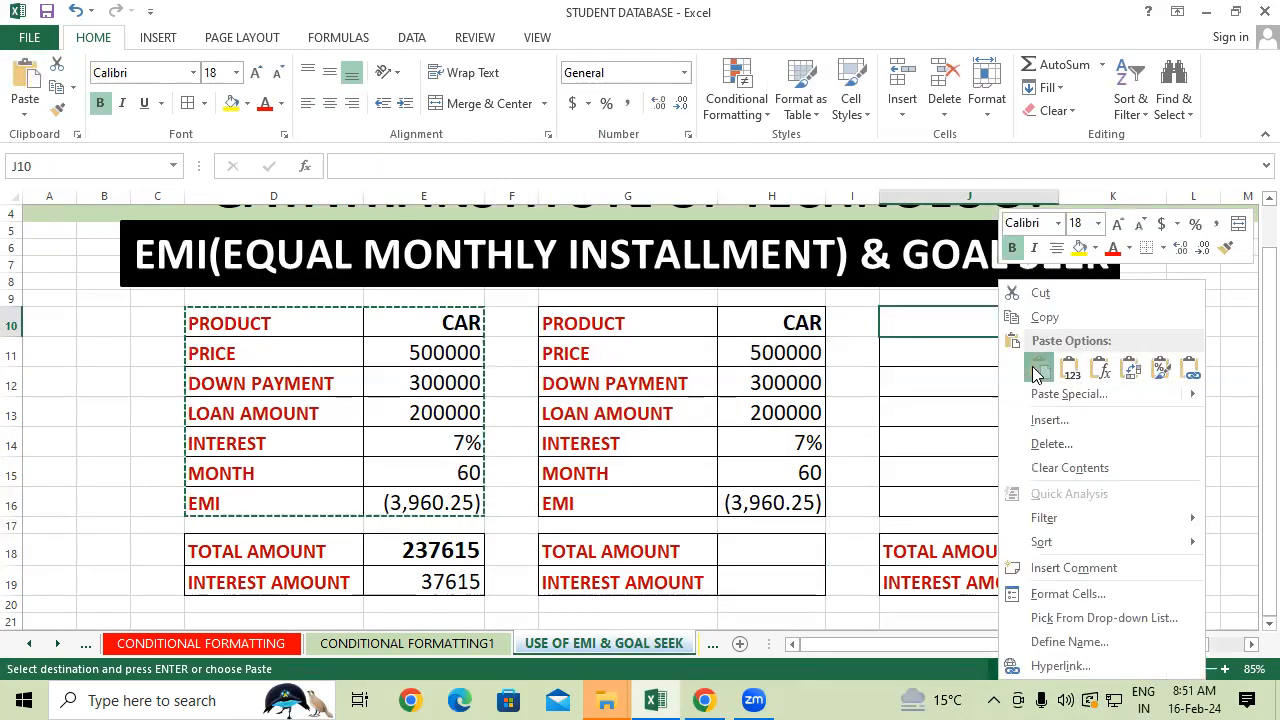
pyautogui.click(1037, 373)
pyautogui.click(949, 389)
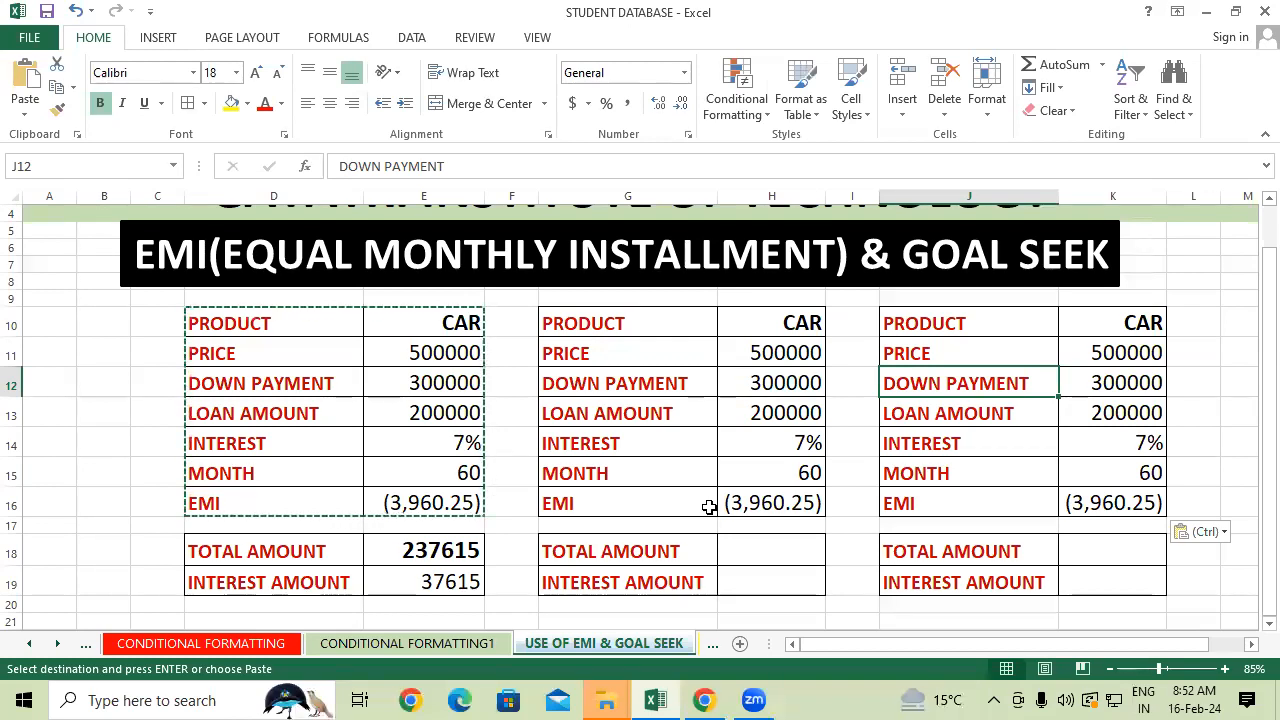
pyautogui.click(766, 495)
pyautogui.click(1087, 521)
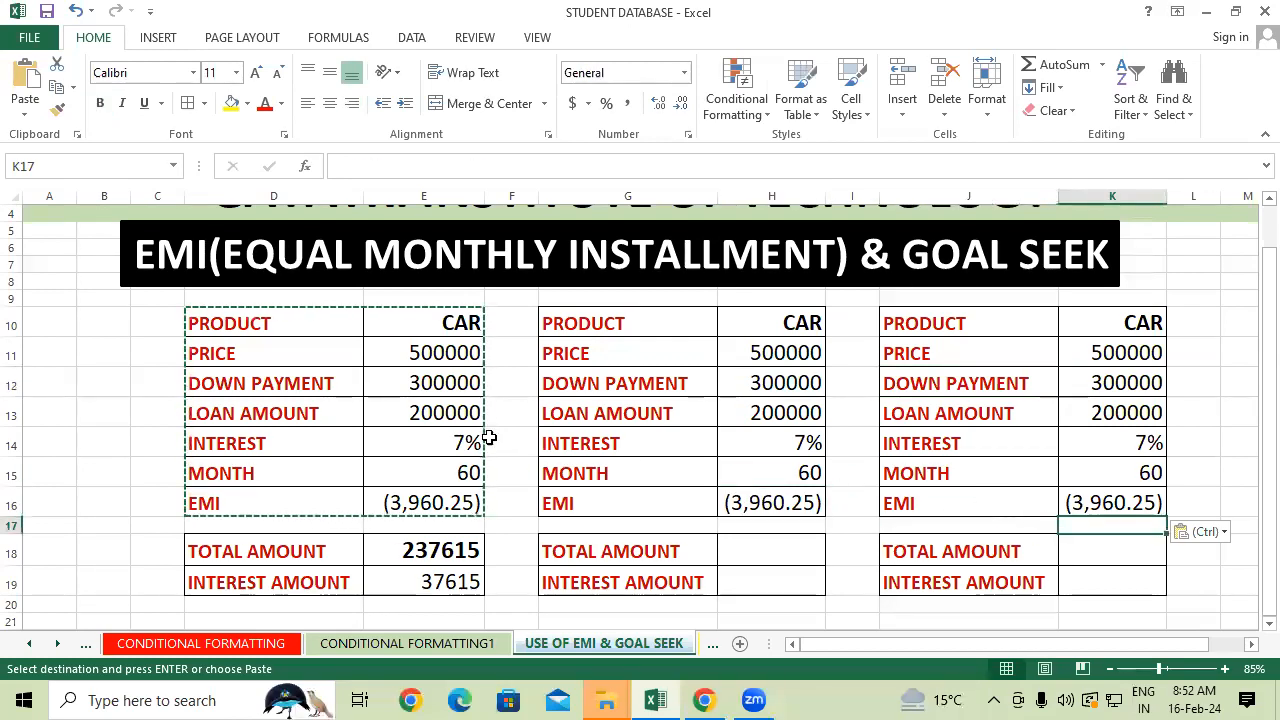
pyautogui.click(470, 358)
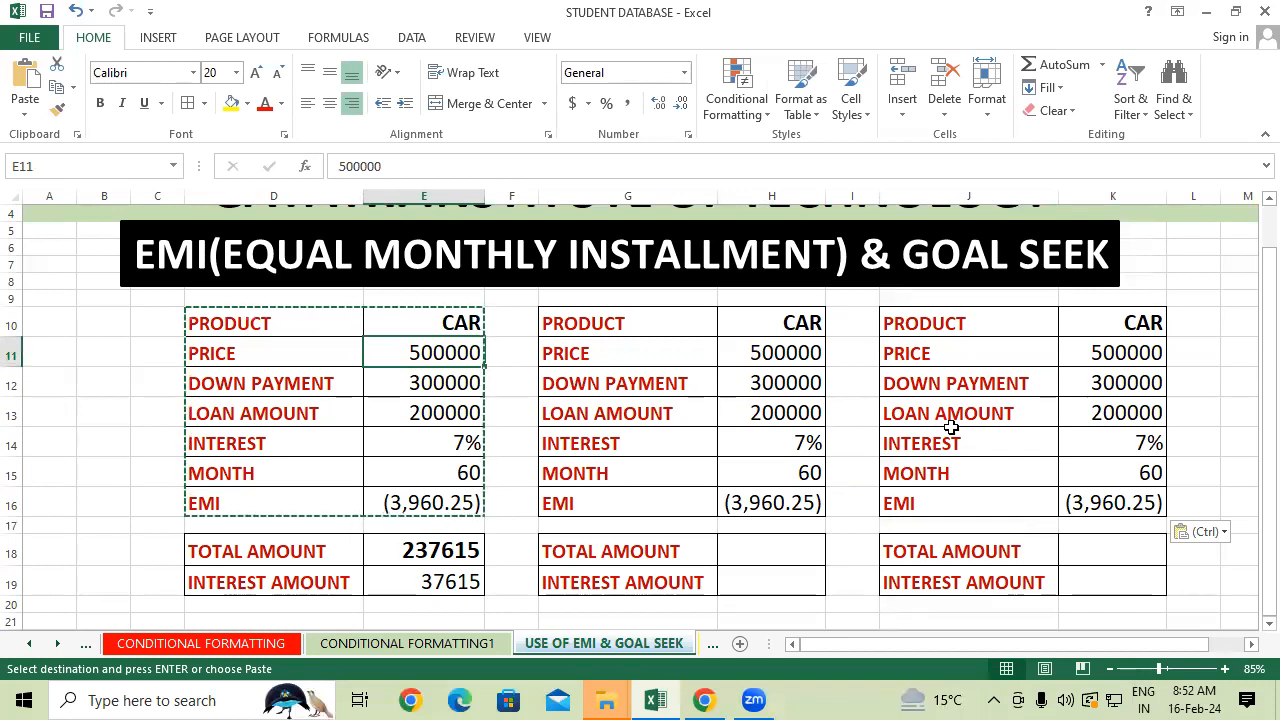
# - Start a Goal Seek with the second table's EMI cell H16 as the set cell
pyautogui.click(779, 504)
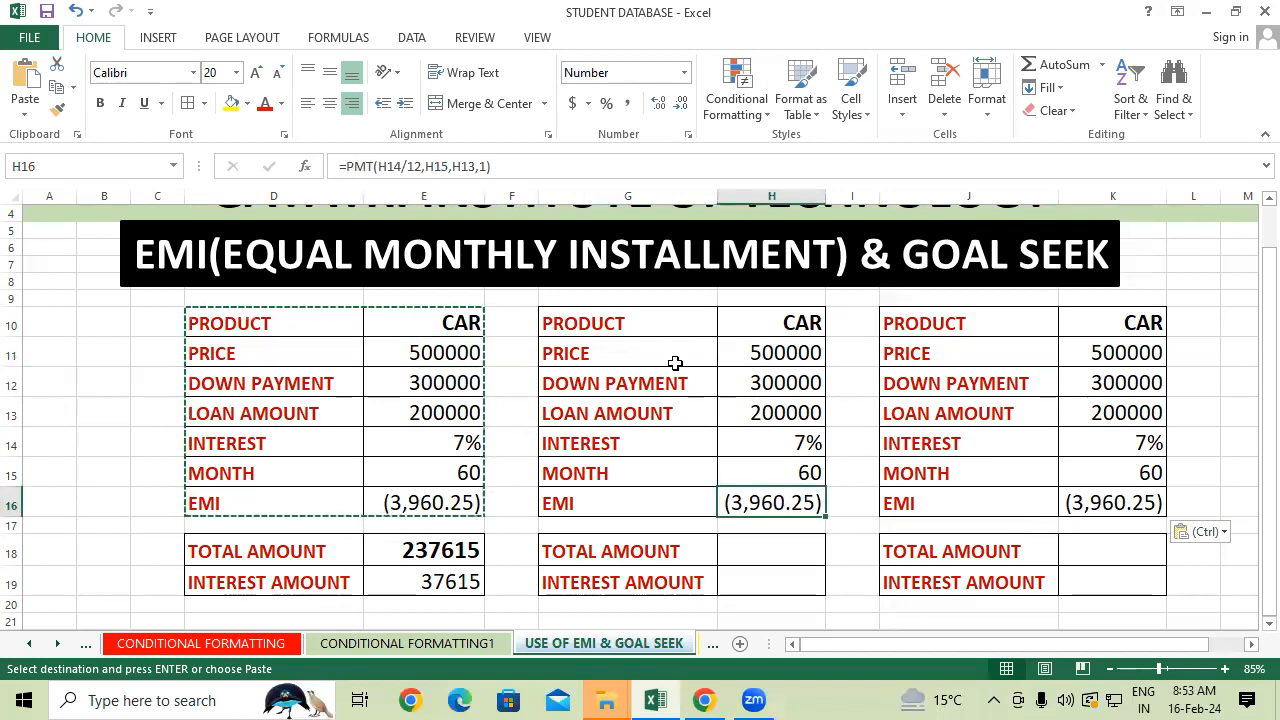
pyautogui.click(432, 38)
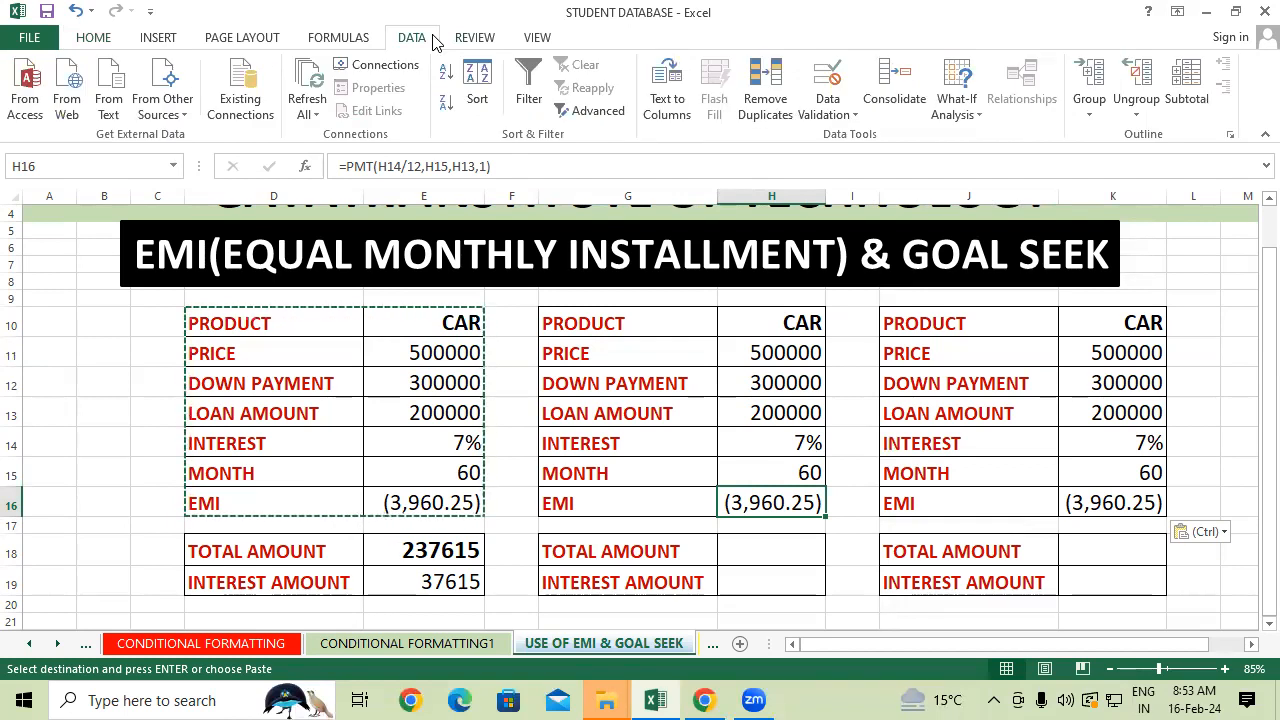
pyautogui.click(970, 105)
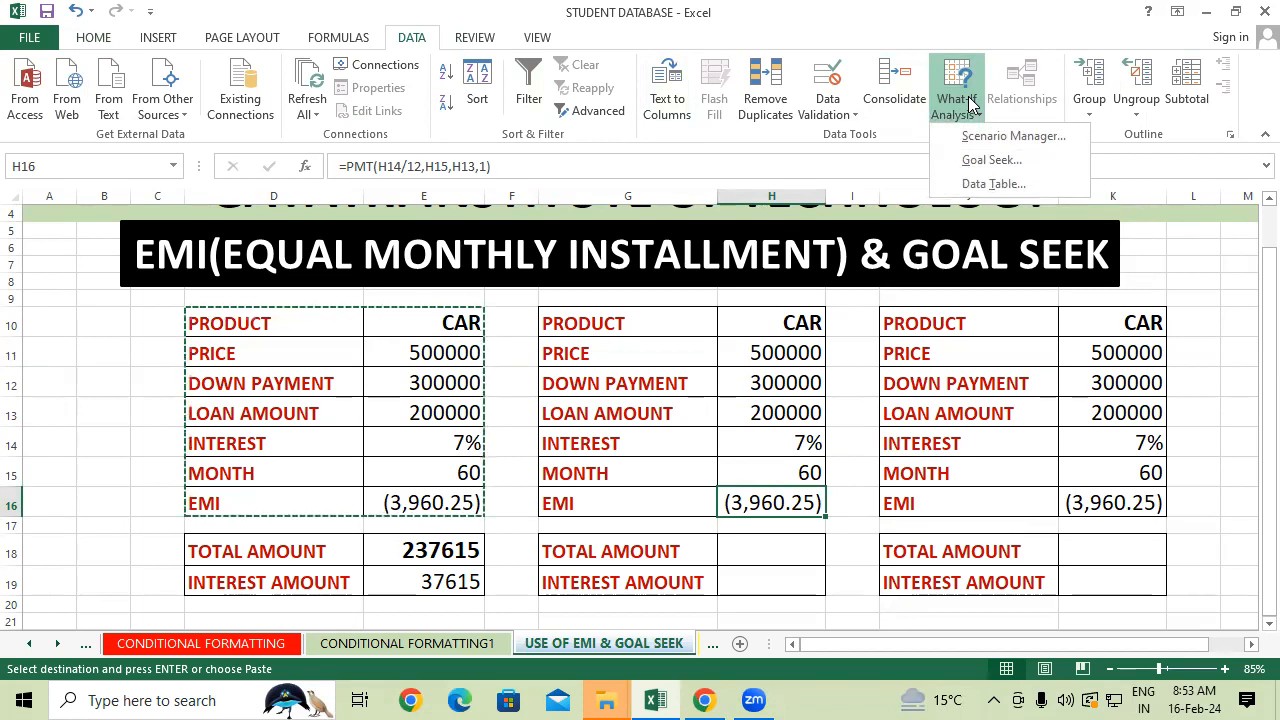
pyautogui.click(1016, 162)
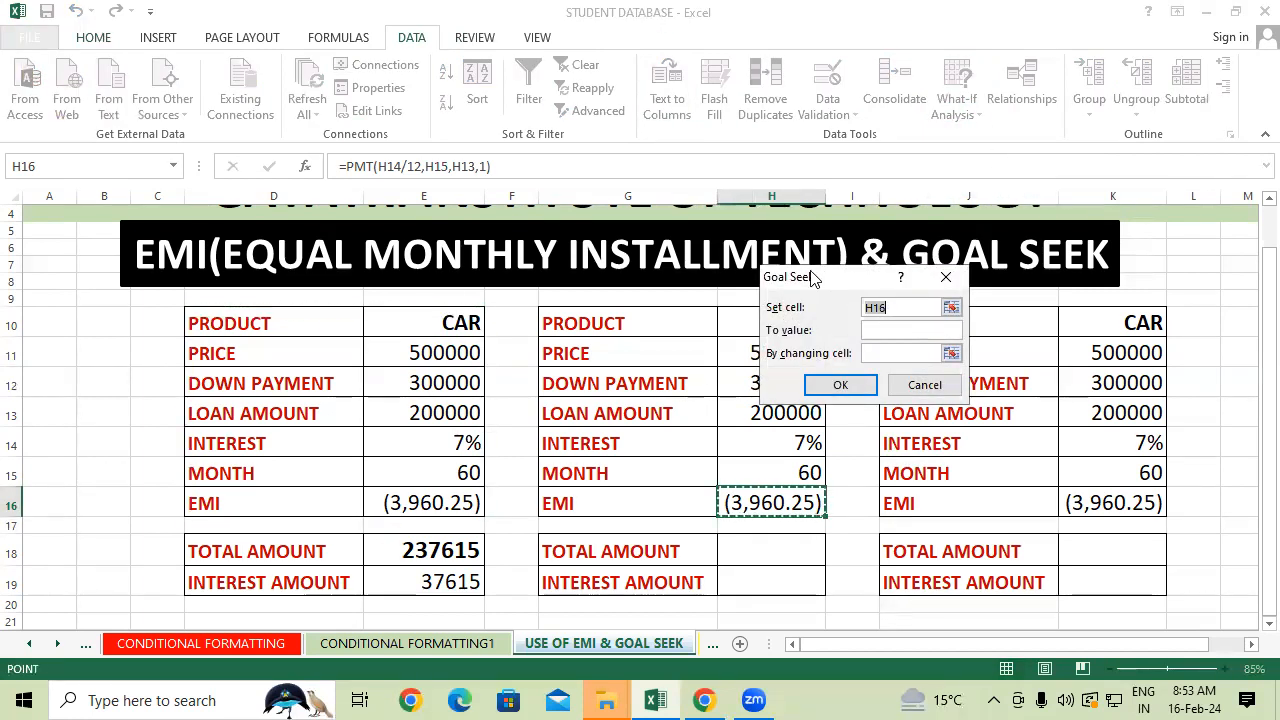
pyautogui.moveTo(103, 317); pyautogui.dragTo(103, 317)
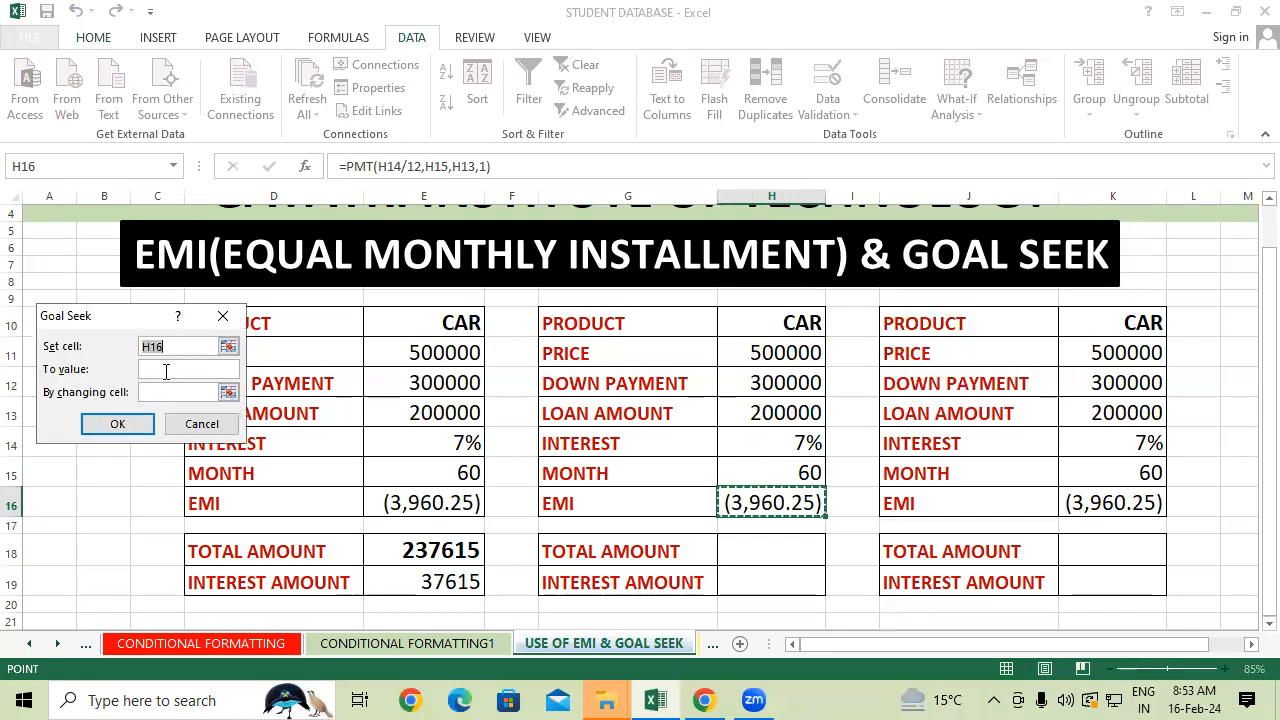
pyautogui.click(196, 343)
pyautogui.press('BackSpace')
pyautogui.press('BackSpace')
pyautogui.press('BackSpace')
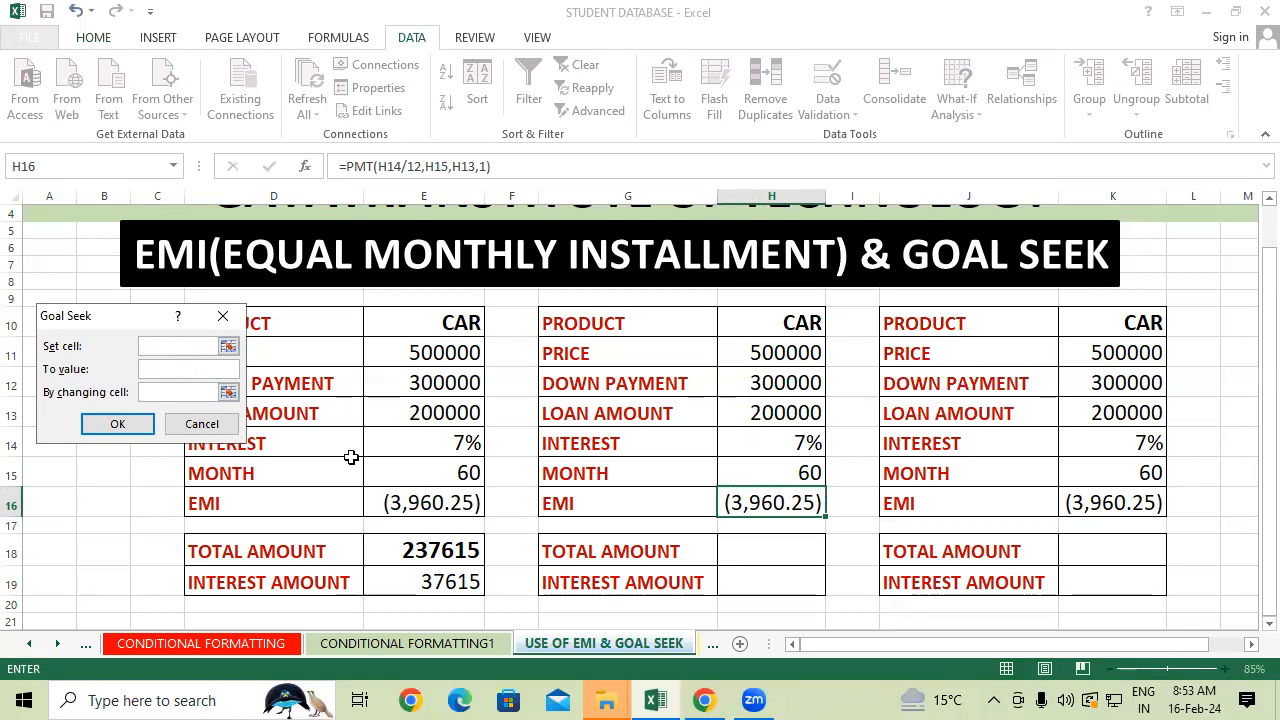
pyautogui.click(810, 500)
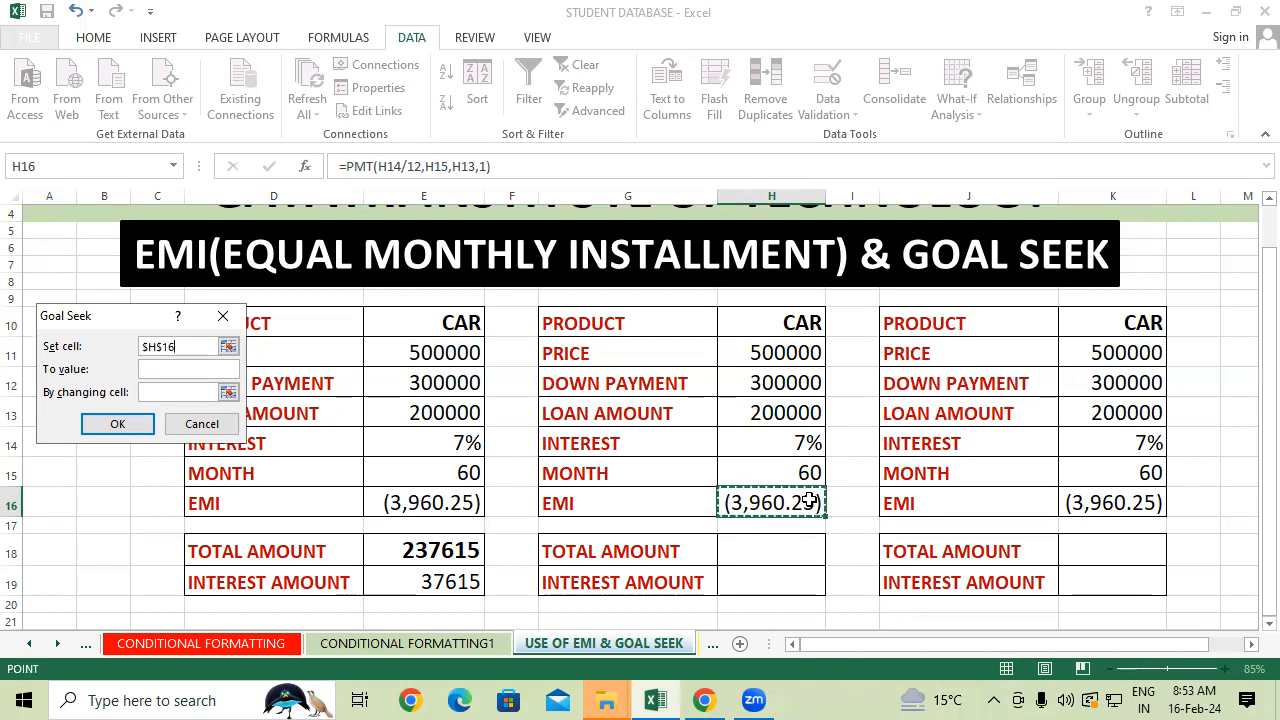
# - Run the Goal Seek to the value (2000) by changing the month cell H15, and accept the solution
pyautogui.click(201, 373)
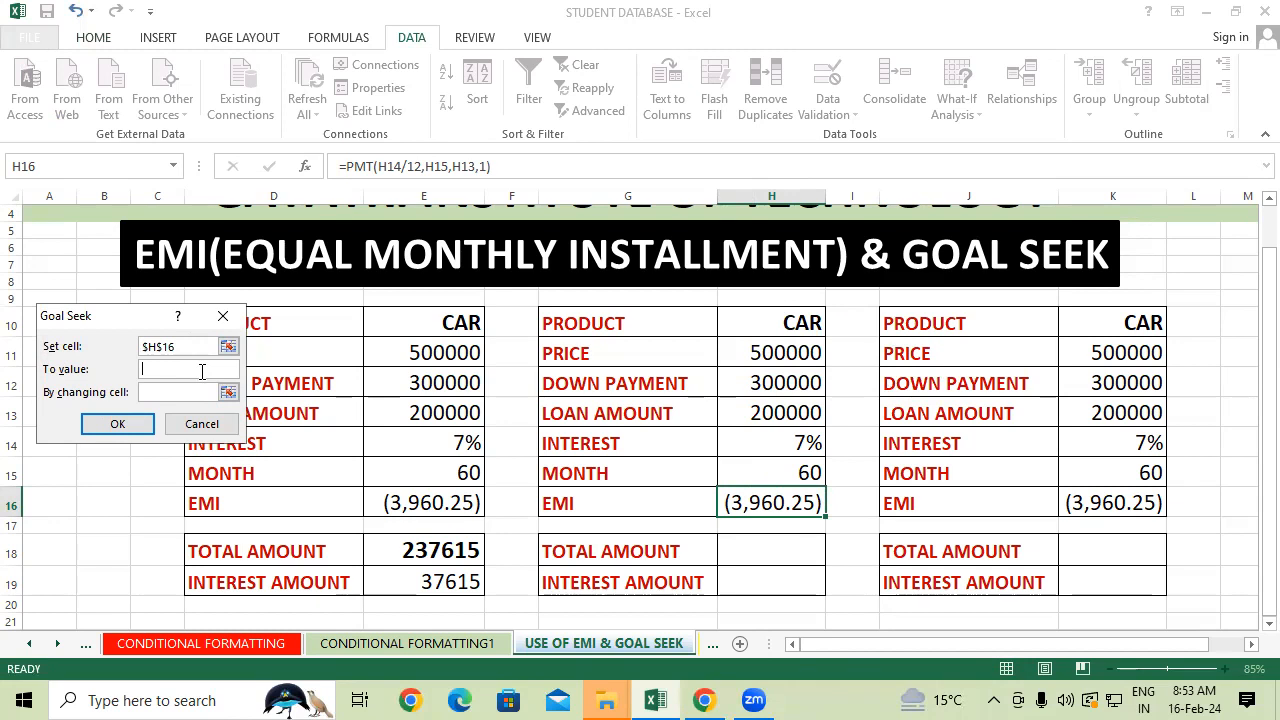
pyautogui.write('(2000')
pyautogui.write(')')
pyautogui.click(154, 393)
pyautogui.click(770, 468)
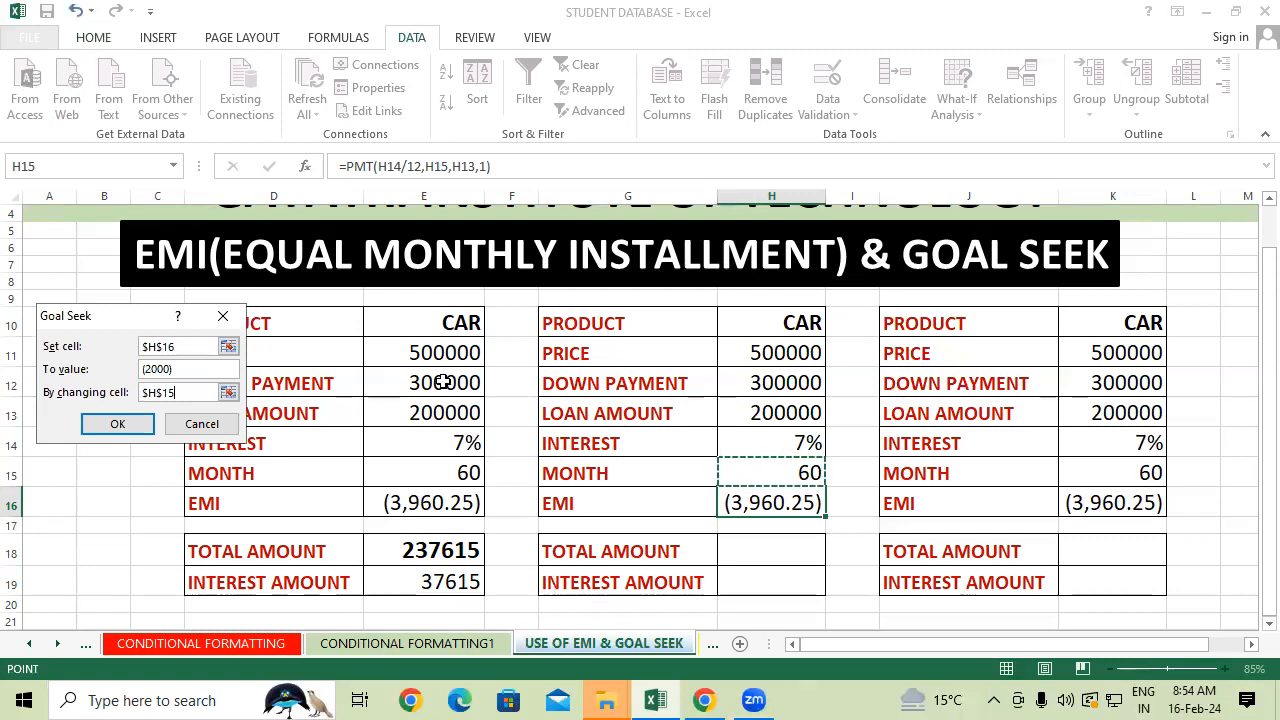
pyautogui.click(120, 427)
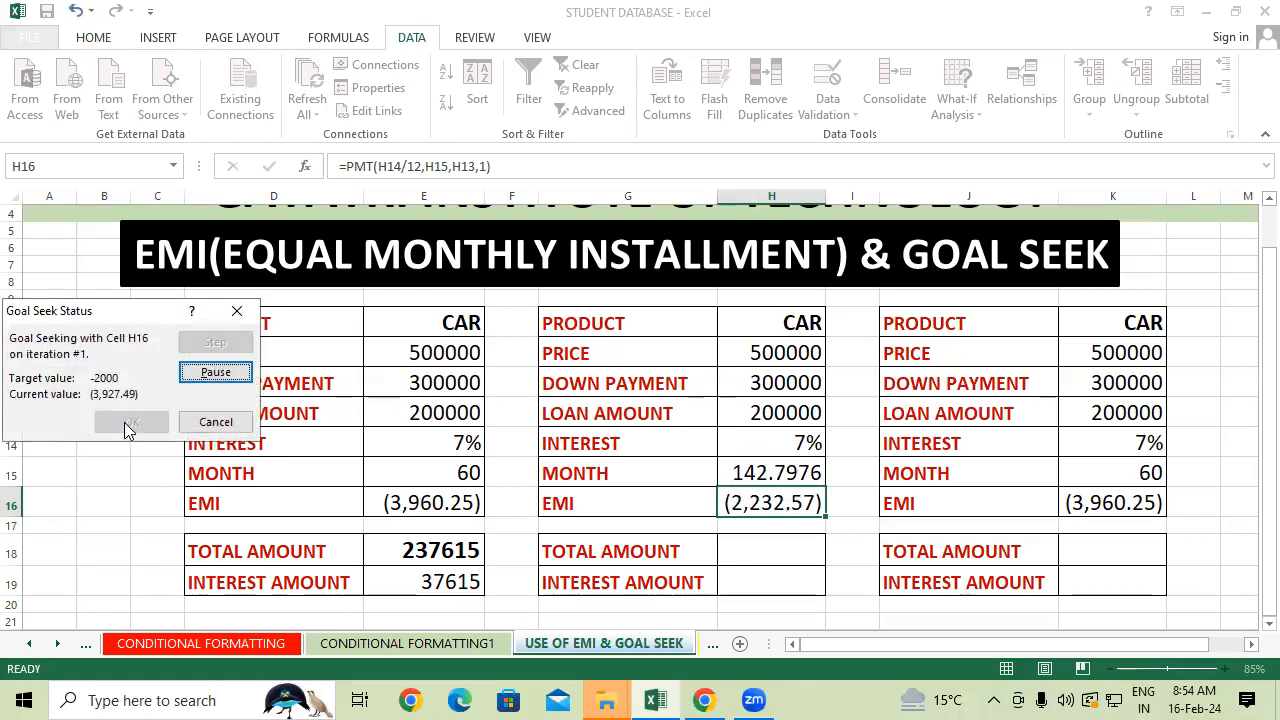
pyautogui.click(128, 424)
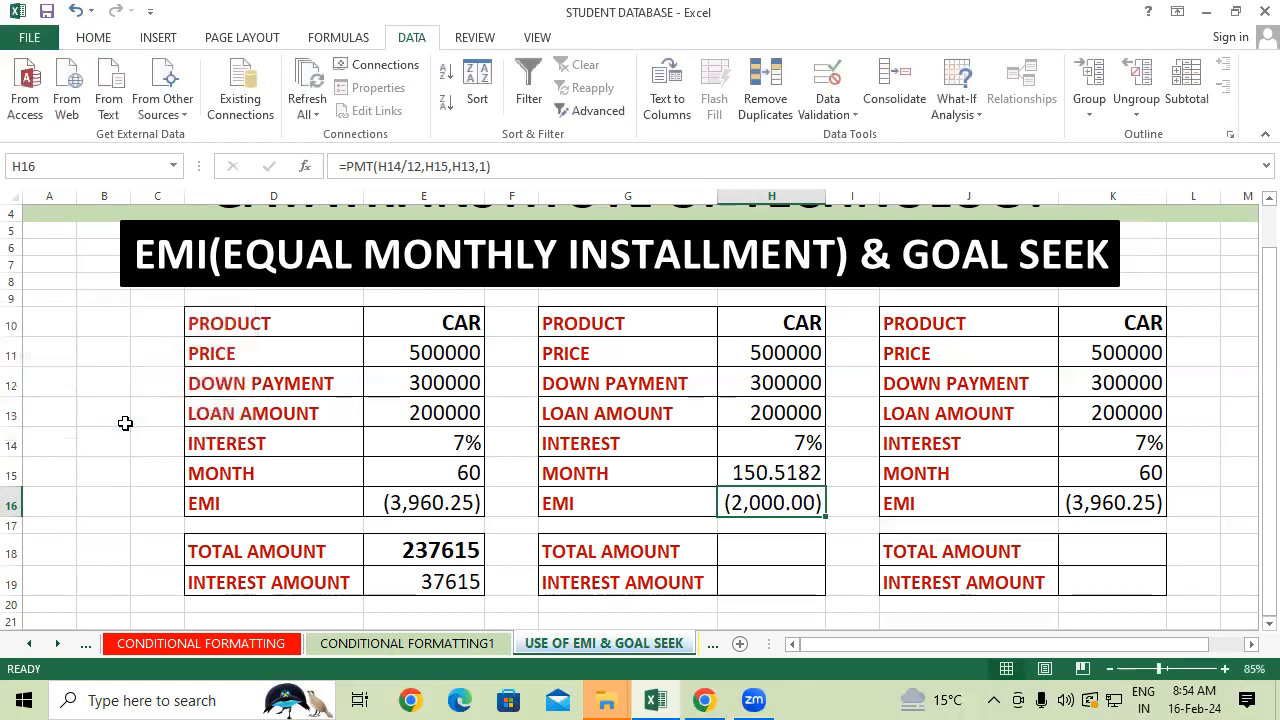
# - Decrease the decimals of the second table's month value in H15 until it shows a whole number
pyautogui.click(797, 590)
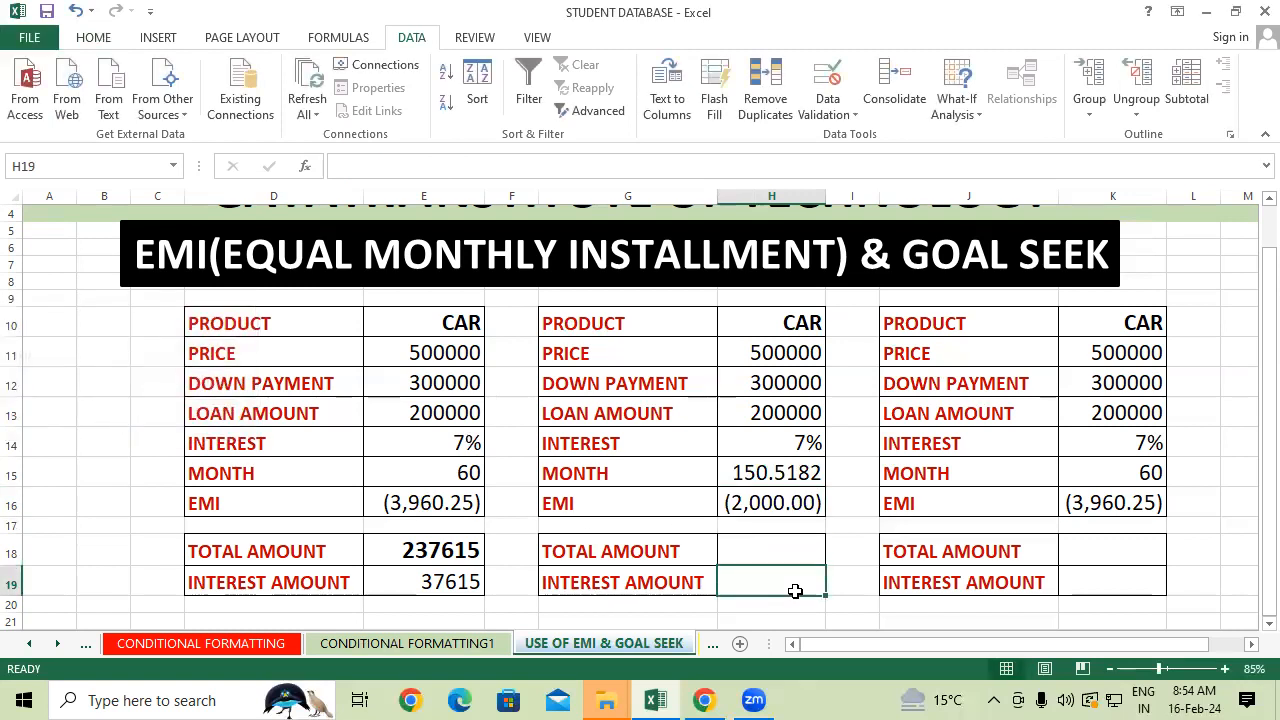
pyautogui.click(777, 478)
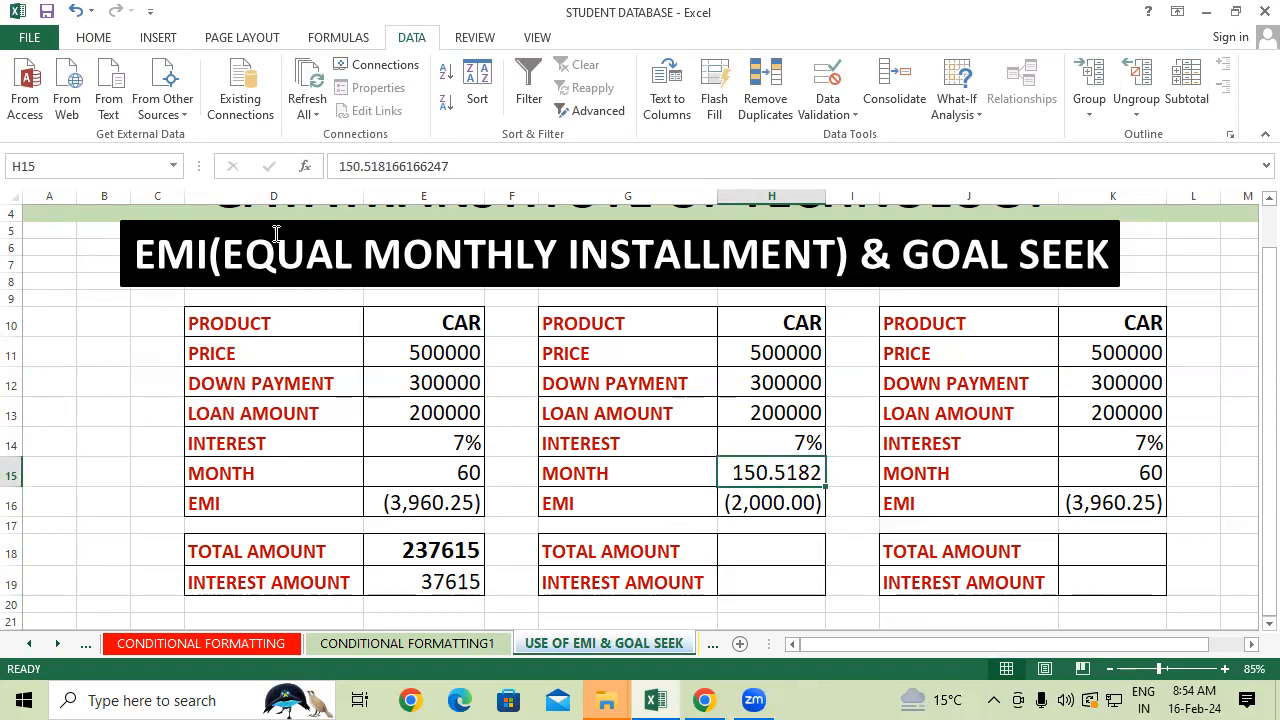
pyautogui.click(94, 45)
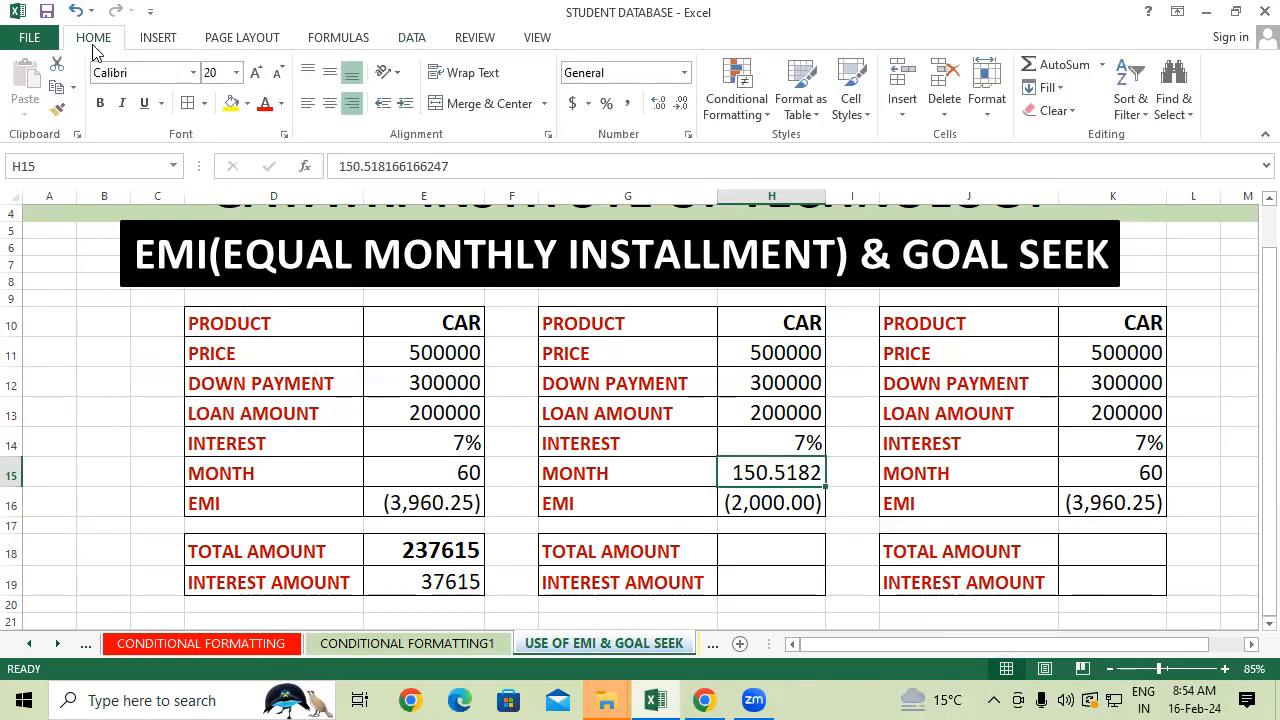
pyautogui.click(681, 104)
pyautogui.click(681, 104)
pyautogui.click(681, 104)
pyautogui.click(681, 104)
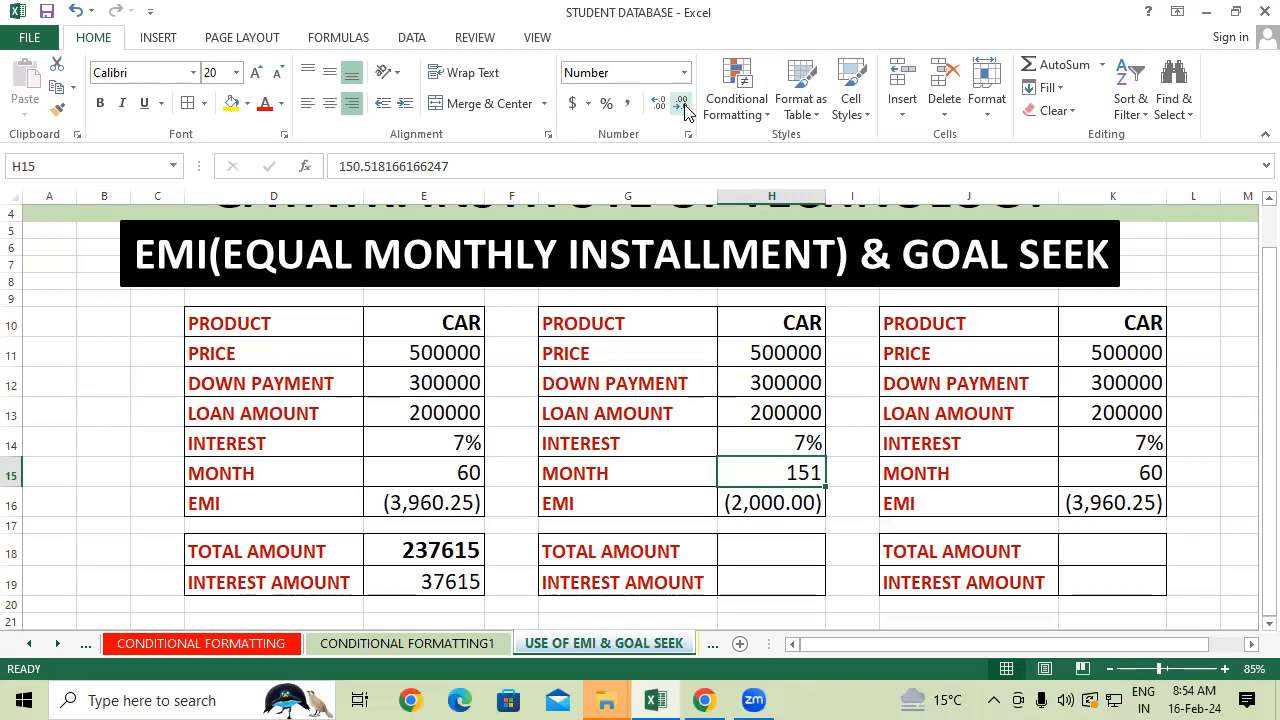
# - Calculate the second table's total amount in H18 with =2000*151
pyautogui.click(731, 551)
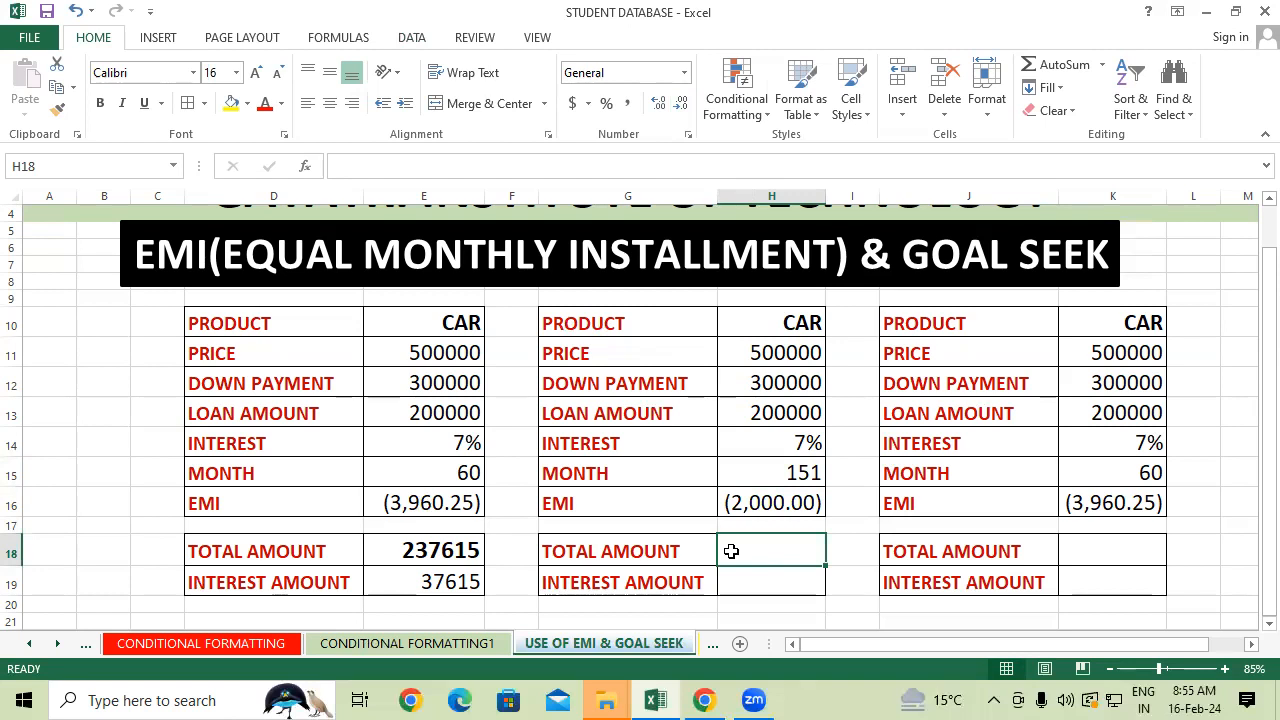
pyautogui.write('=')
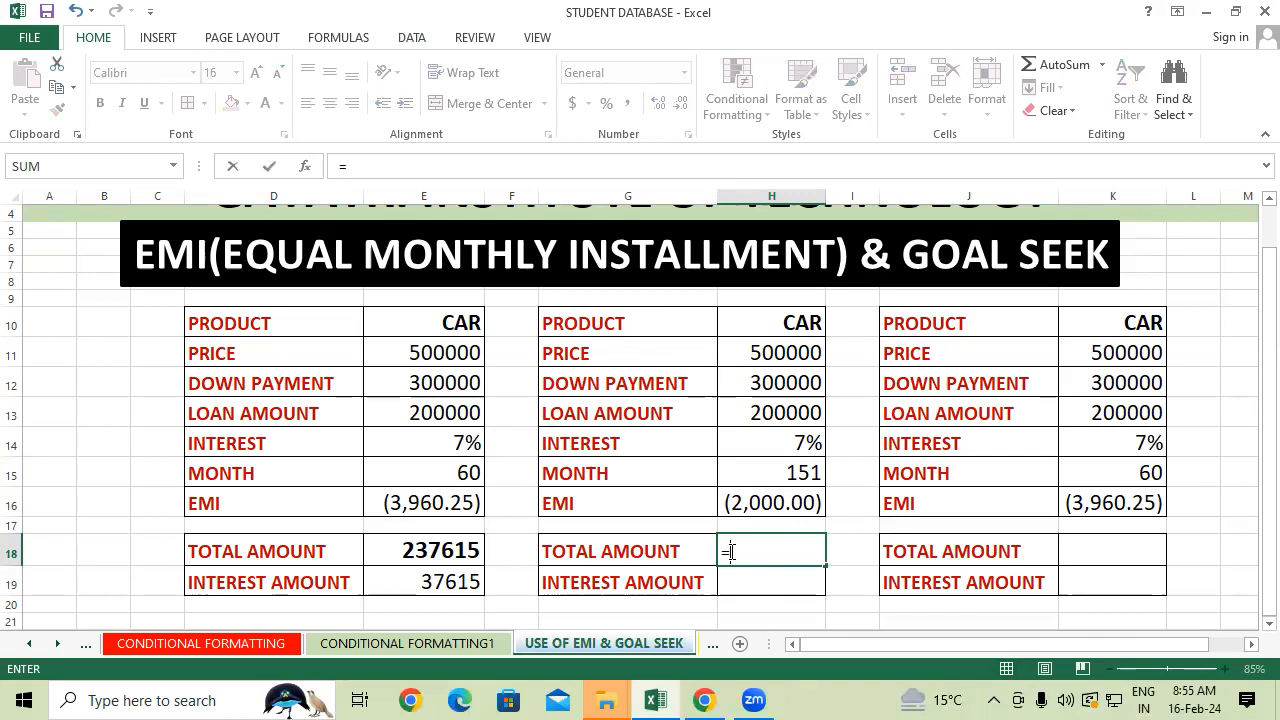
pyautogui.write('20000')
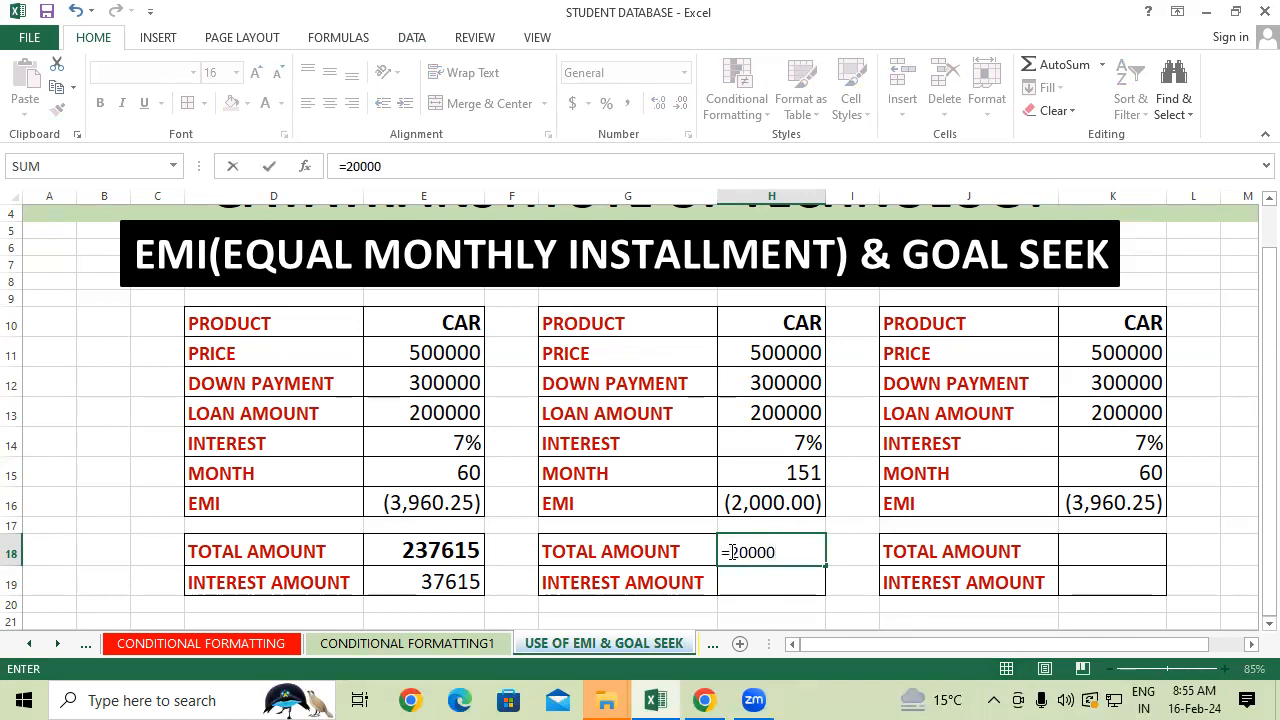
pyautogui.press('BackSpace')
pyautogui.write('*151')
pyautogui.press('Return')
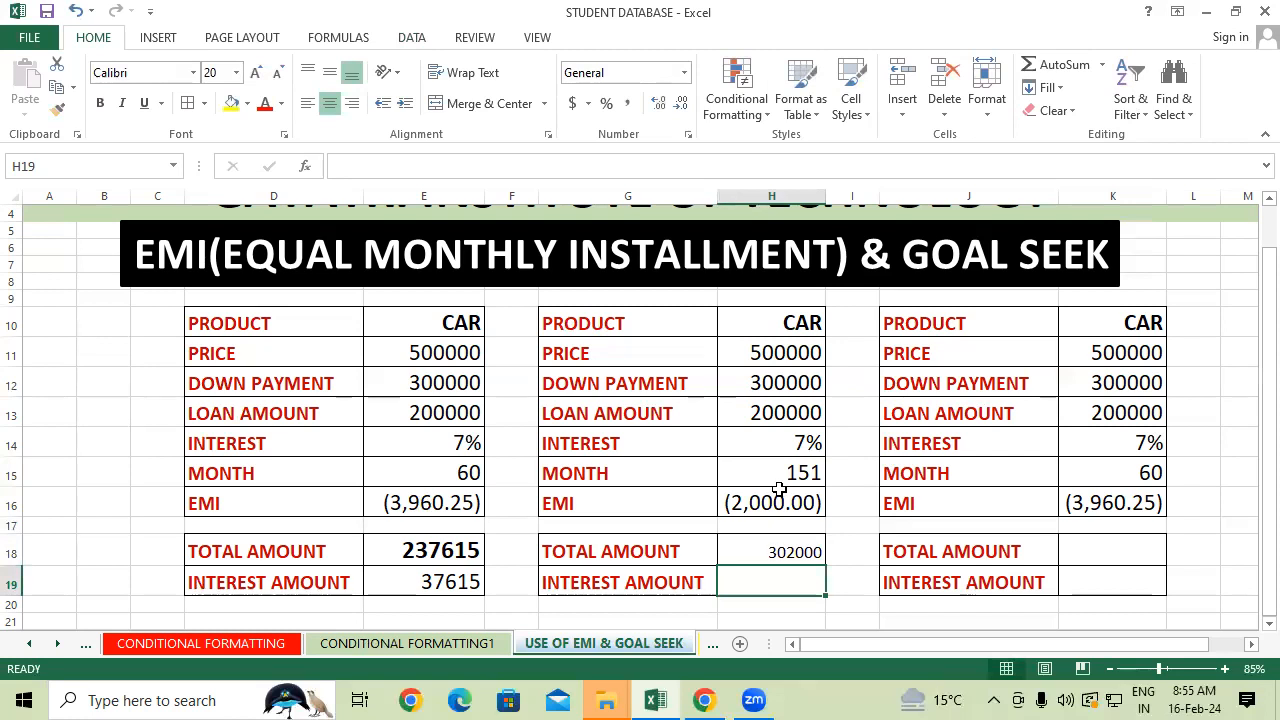
# - Enter 102000 as the second table's interest amount in H19
pyautogui.write('10200')
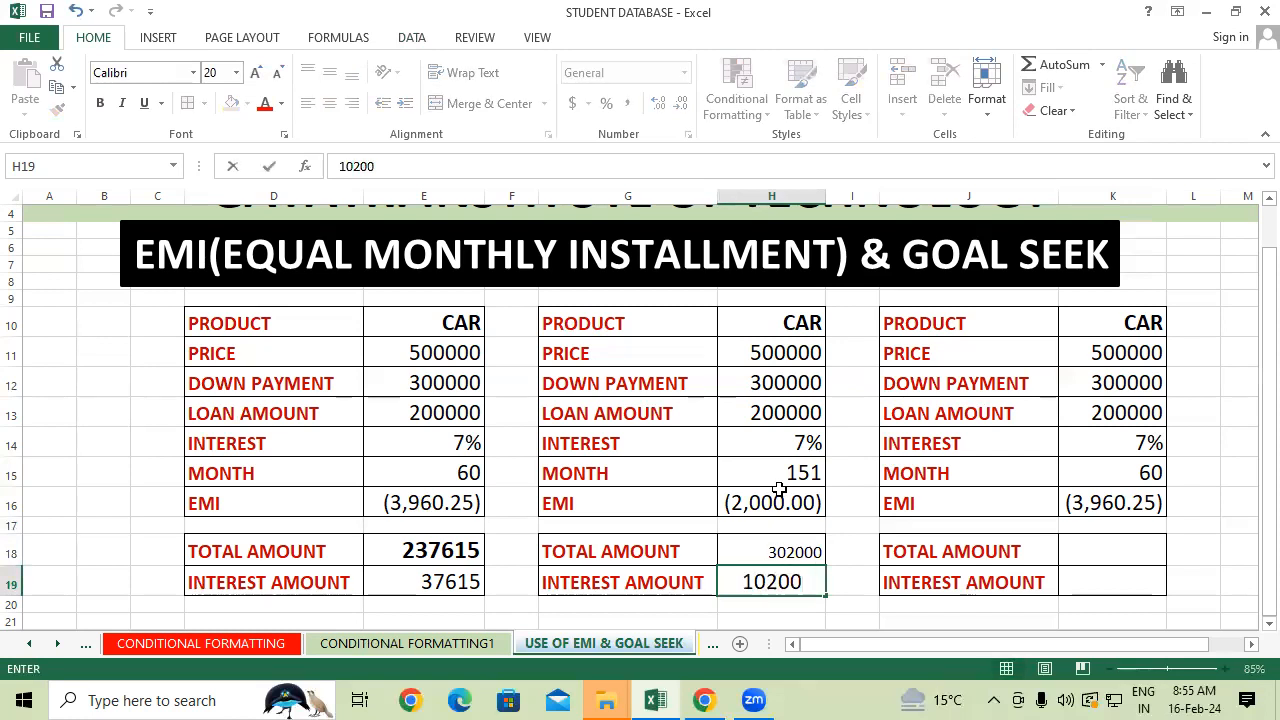
pyautogui.write('0')
pyautogui.press('Return')
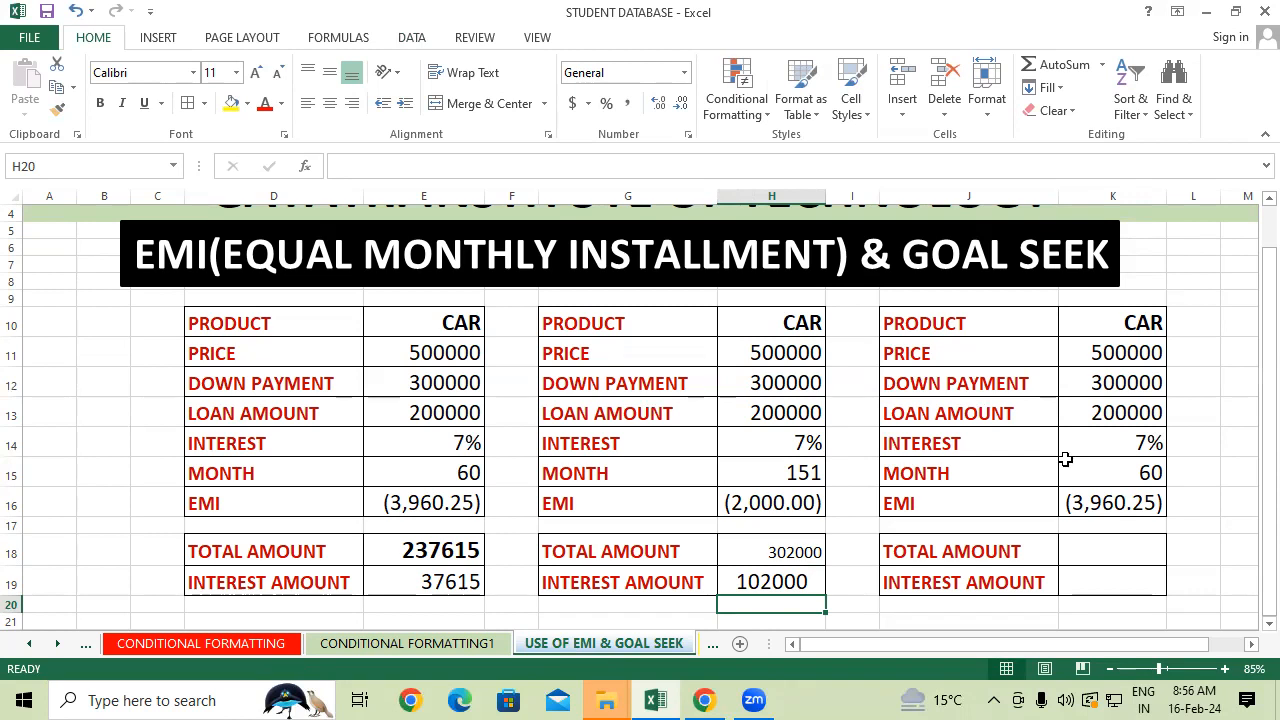
# - Start a Goal Seek for the third table with its EMI cell K16 as the set cell
pyautogui.click(1122, 500)
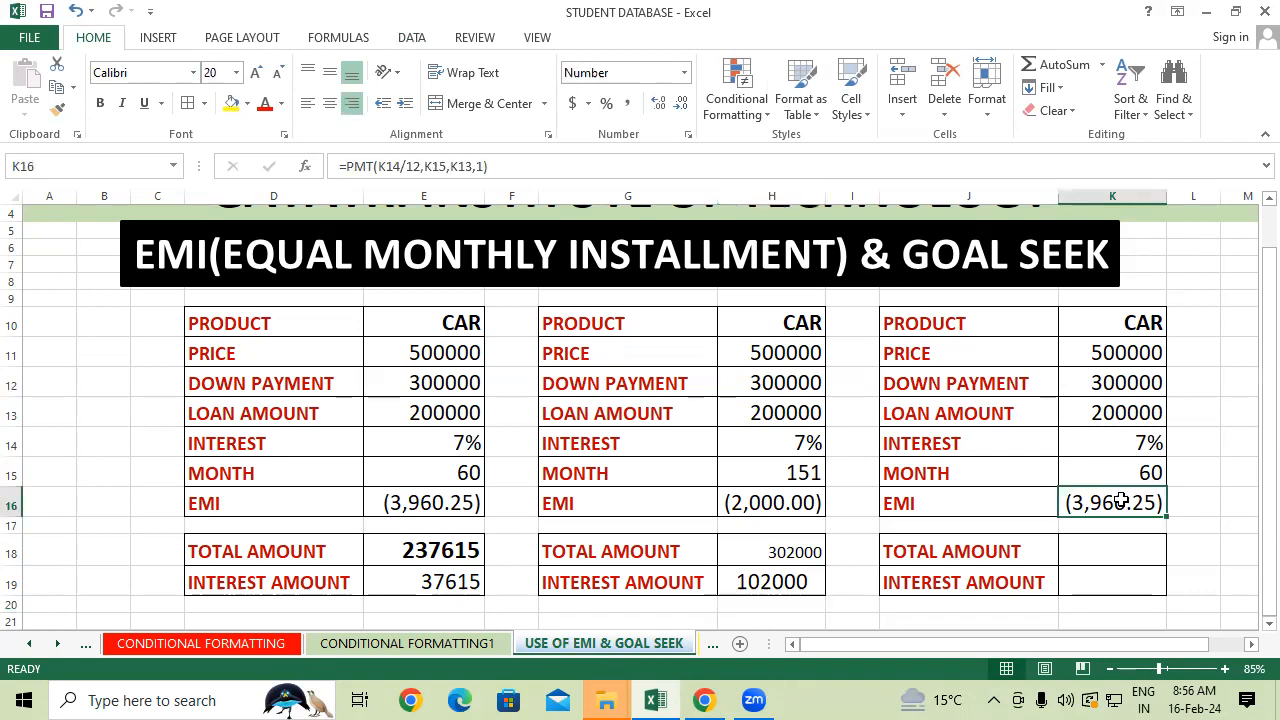
pyautogui.click(400, 38)
pyautogui.click(966, 103)
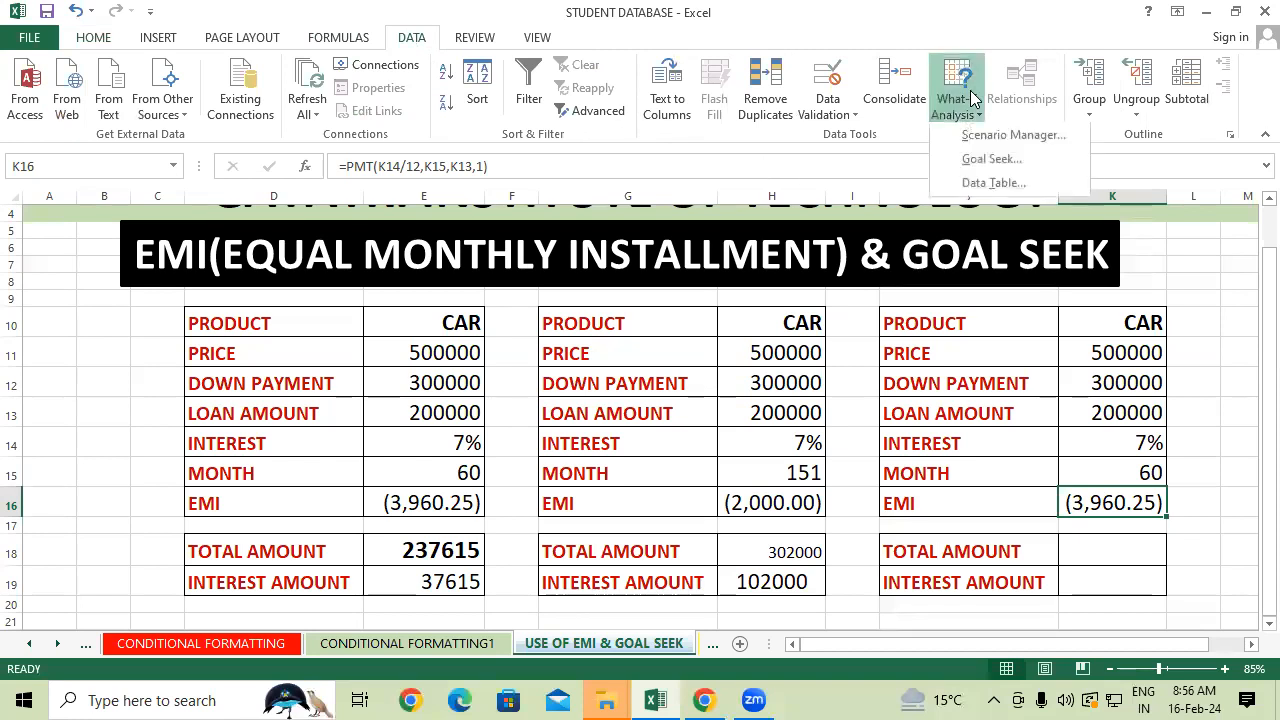
pyautogui.click(1014, 163)
pyautogui.click(180, 342)
pyautogui.press('BackSpace')
pyautogui.press('BackSpace')
pyautogui.press('BackSpace')
pyautogui.click(1130, 497)
# - Run the Goal Seek to the value (5000) by changing the month cell K15, and accept the solution
pyautogui.click(143, 366)
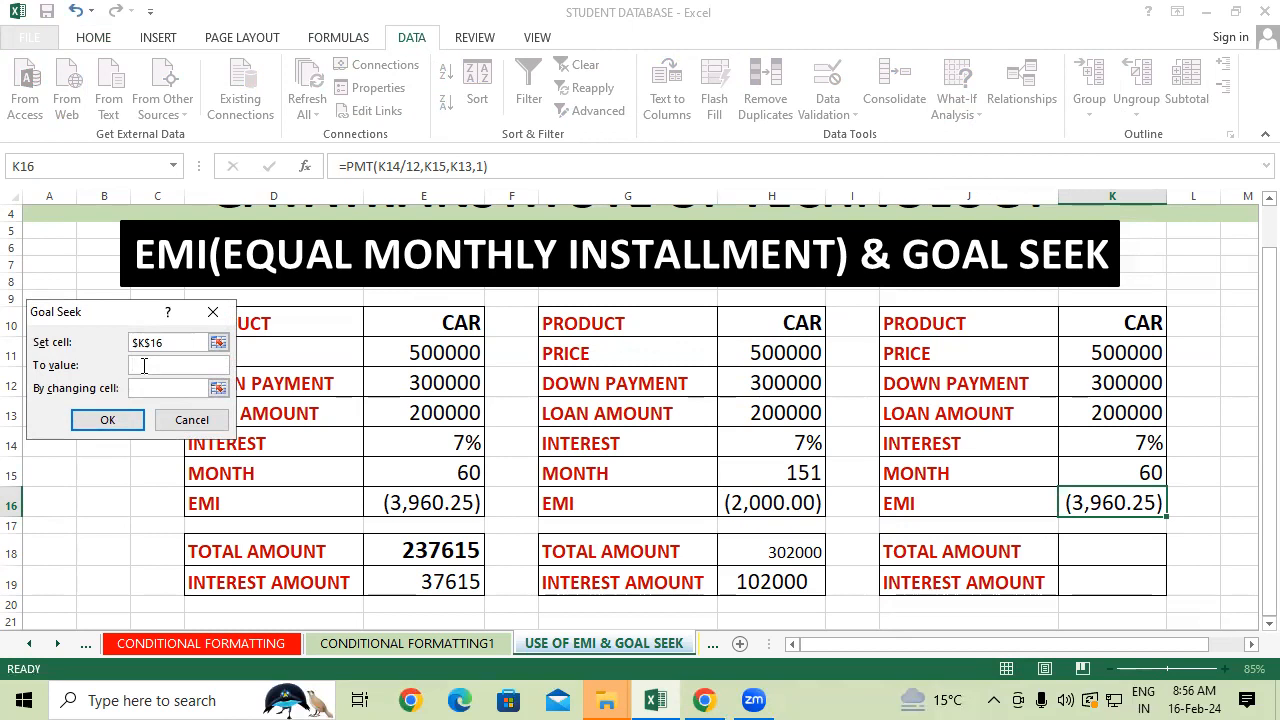
pyautogui.write('(5000)')
pyautogui.click(168, 391)
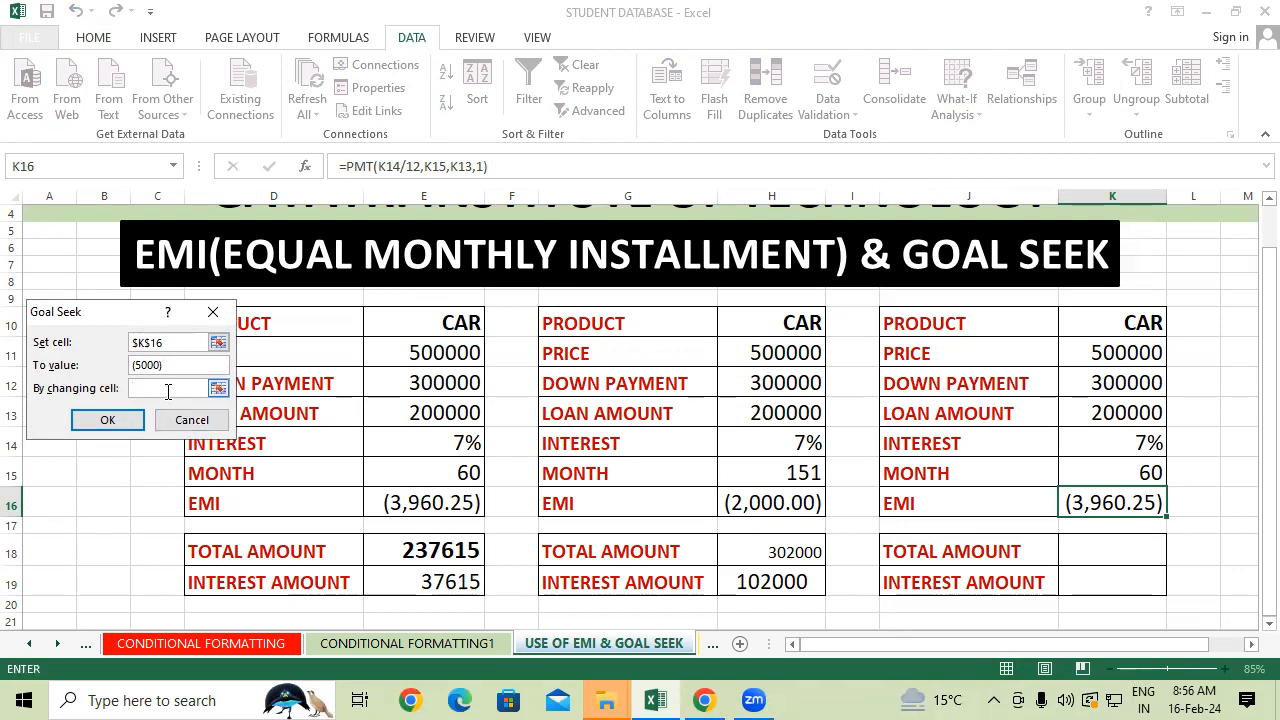
pyautogui.click(1125, 473)
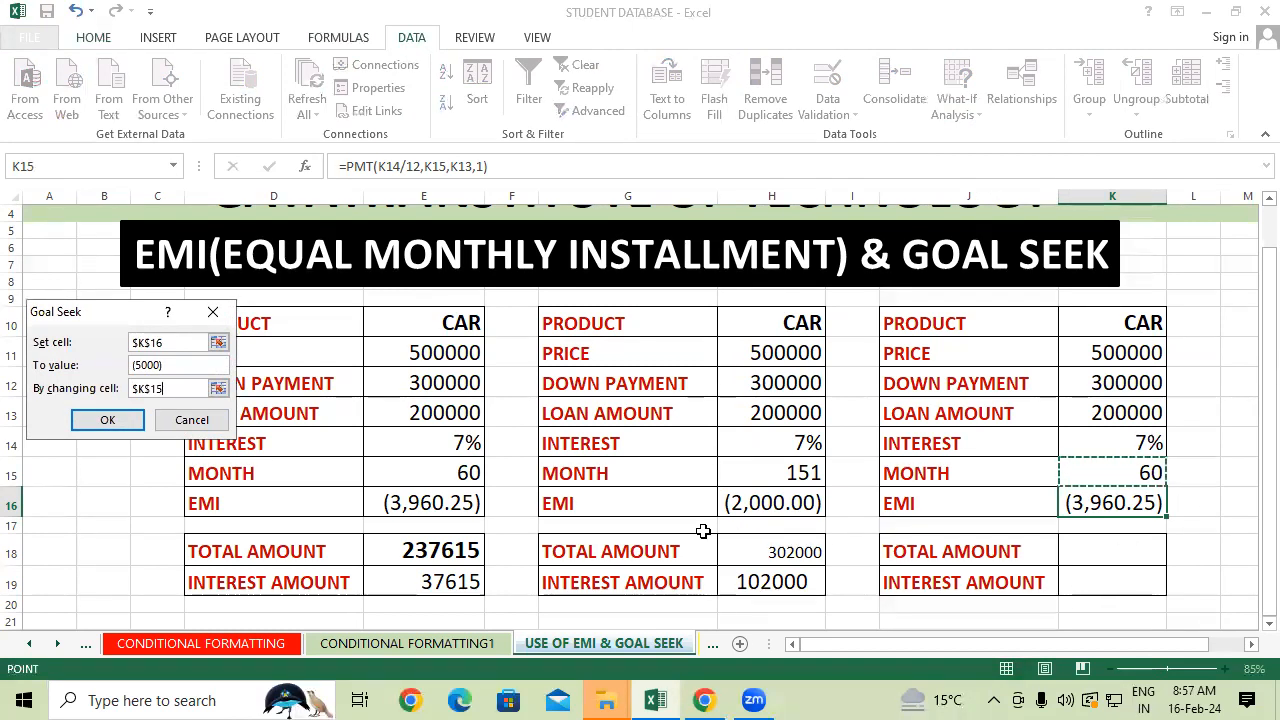
pyautogui.click(103, 419)
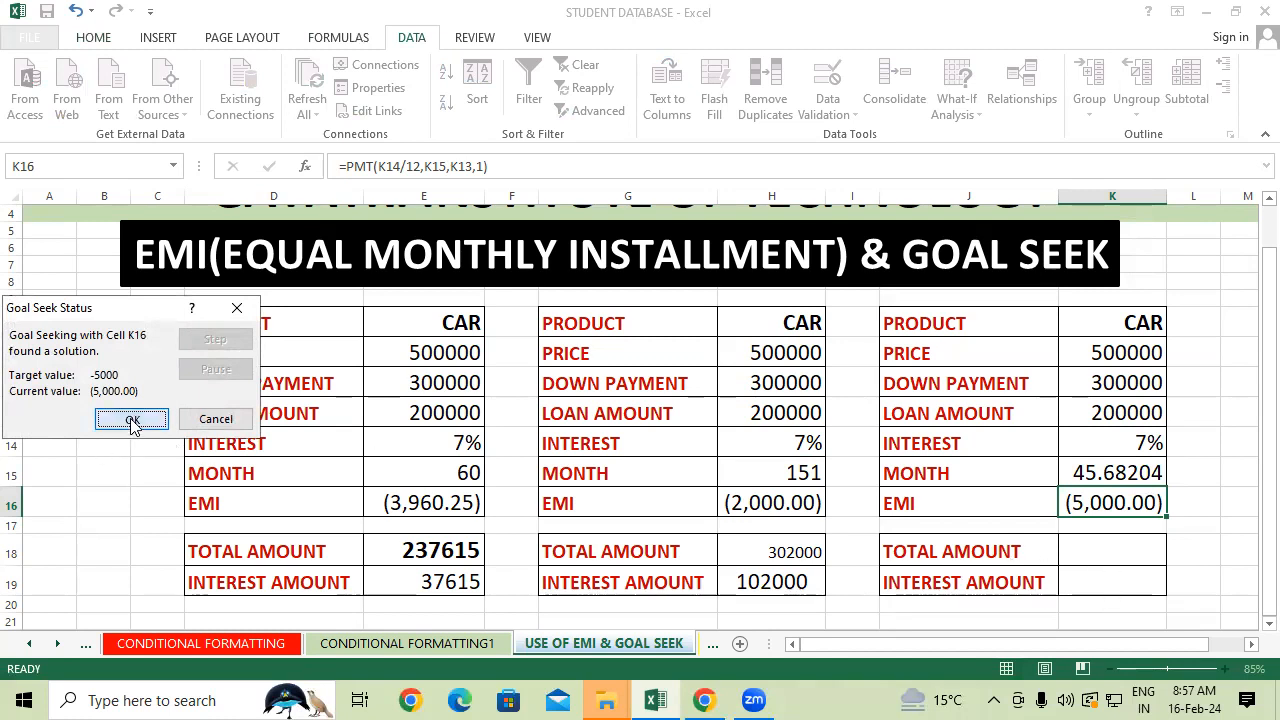
pyautogui.click(132, 419)
# - Decrease the decimals of the third table's month value in K15 until it shows a whole number
pyautogui.click(1074, 578)
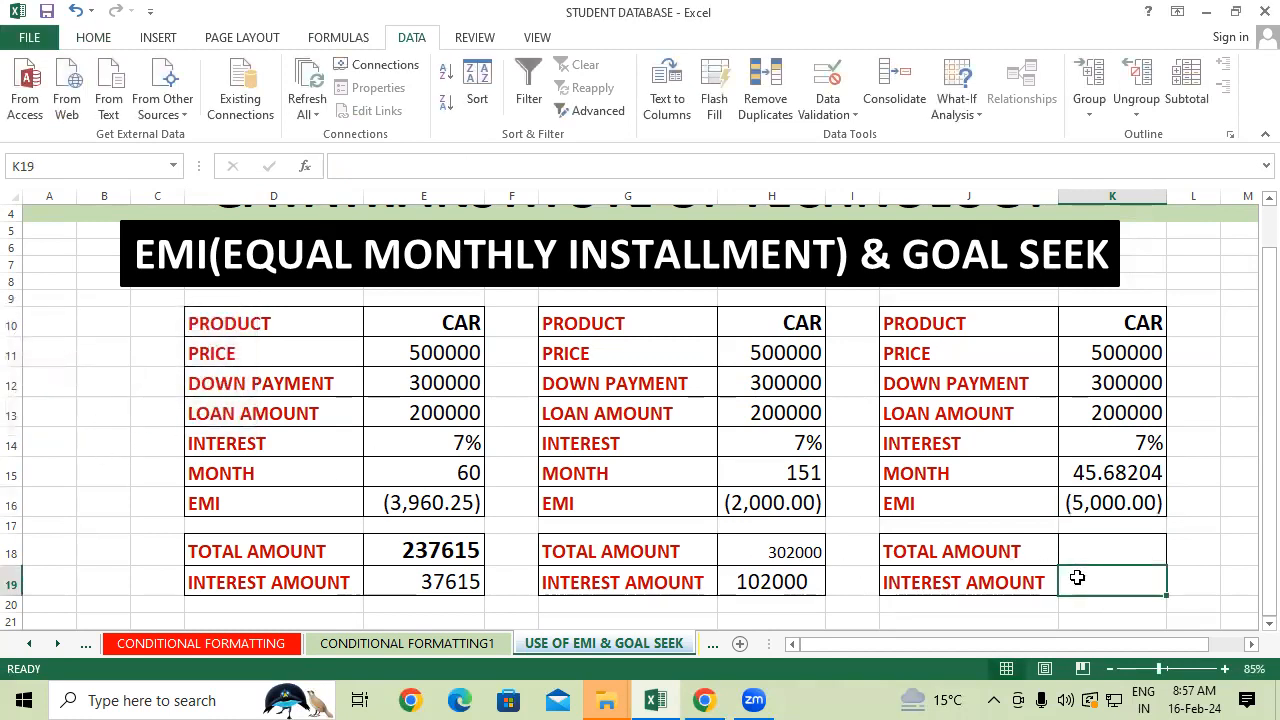
pyautogui.click(1060, 474)
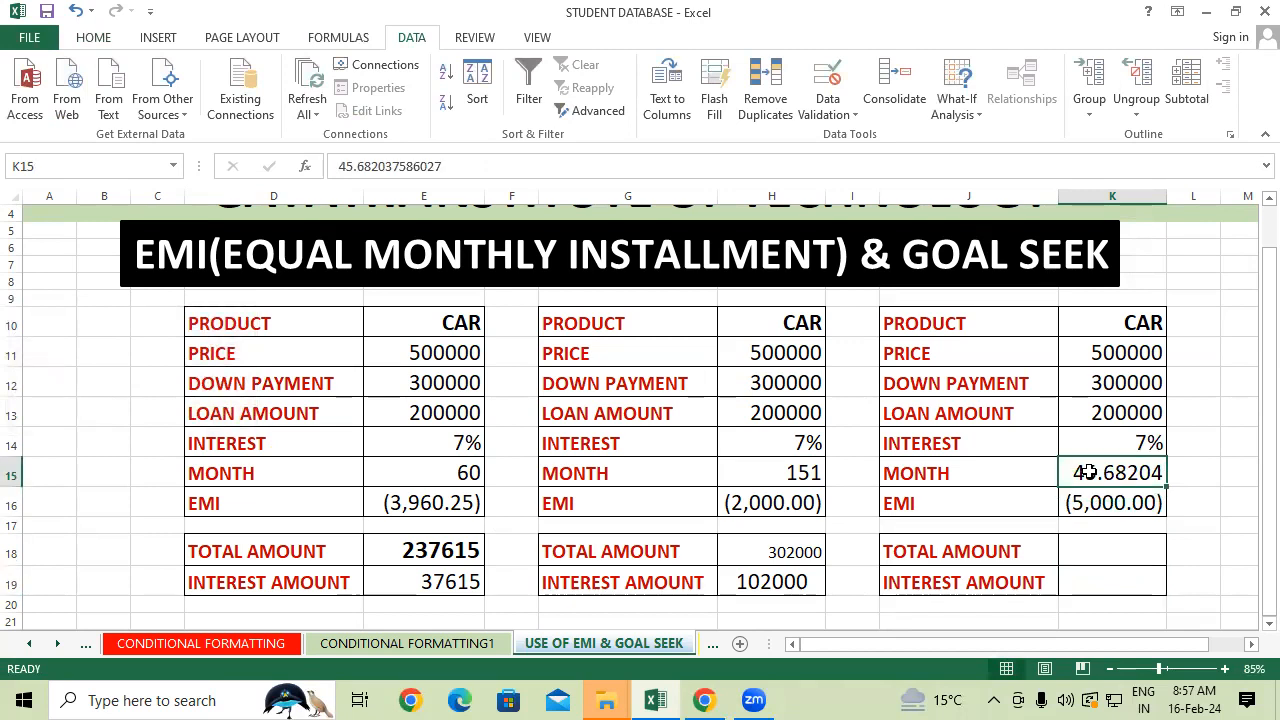
pyautogui.click(93, 37)
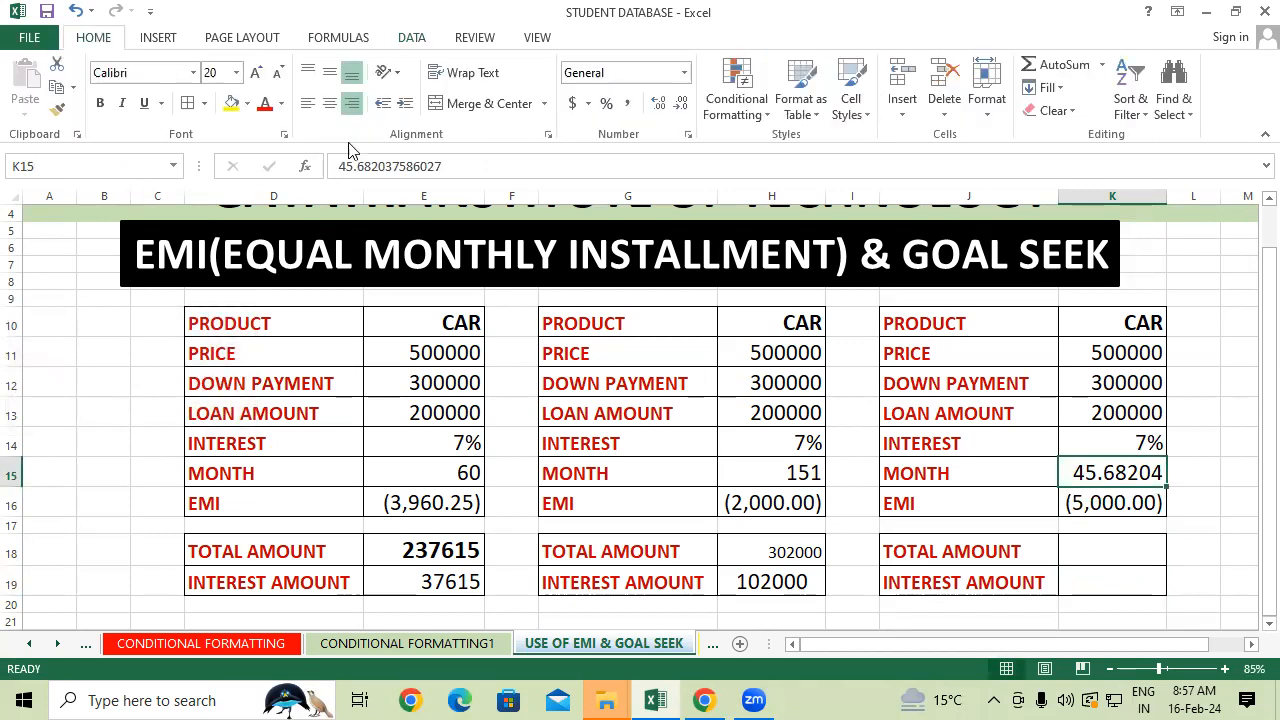
pyautogui.click(680, 104)
pyautogui.click(680, 104)
pyautogui.click(680, 104)
pyautogui.click(680, 104)
pyautogui.click(680, 104)
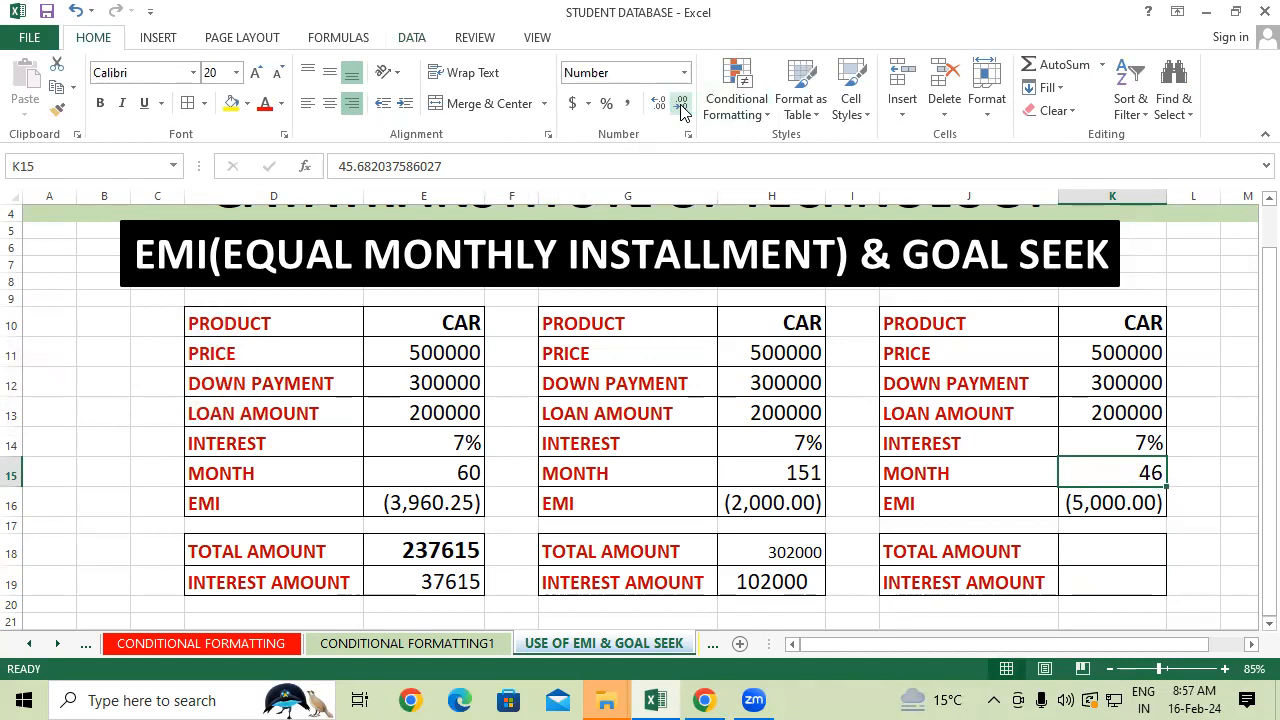
# - Calculate the third table's total amount in K18 with =5000*46 and enter 30000 as its interest amount in K19
pyautogui.click(1129, 549)
pyautogui.write('=5000')
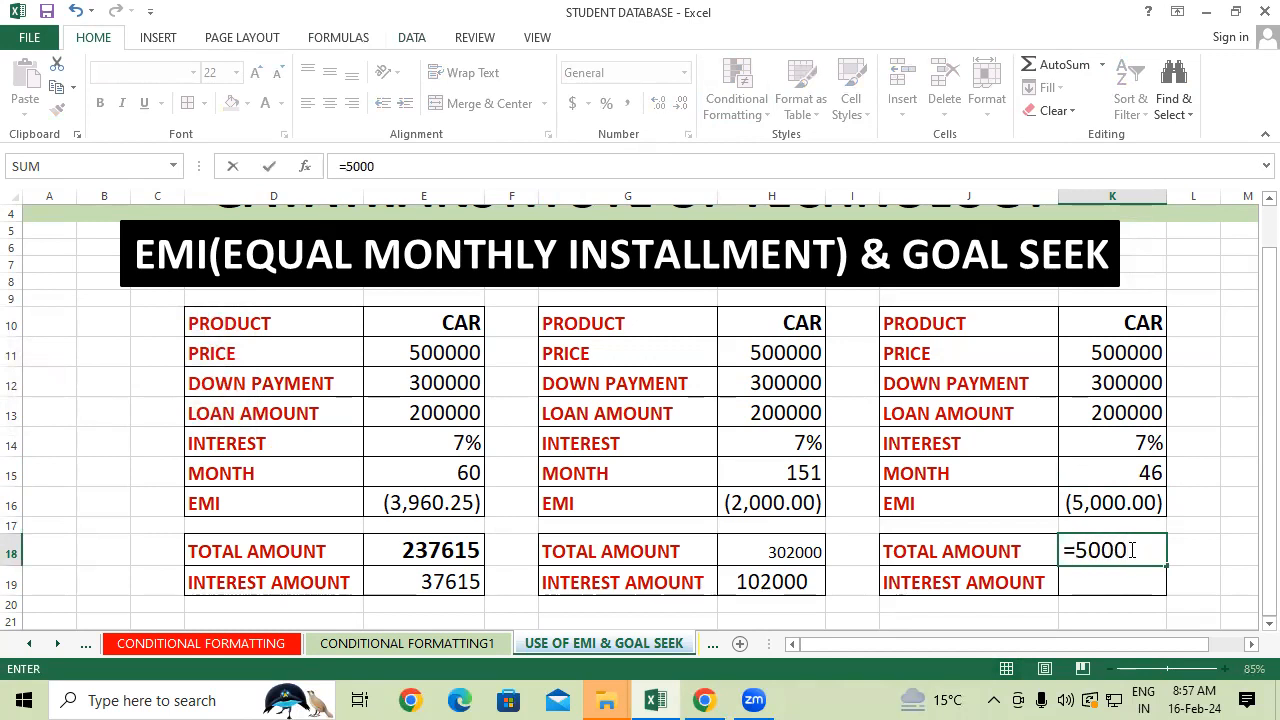
pyautogui.write('*46')
pyautogui.press('Return')
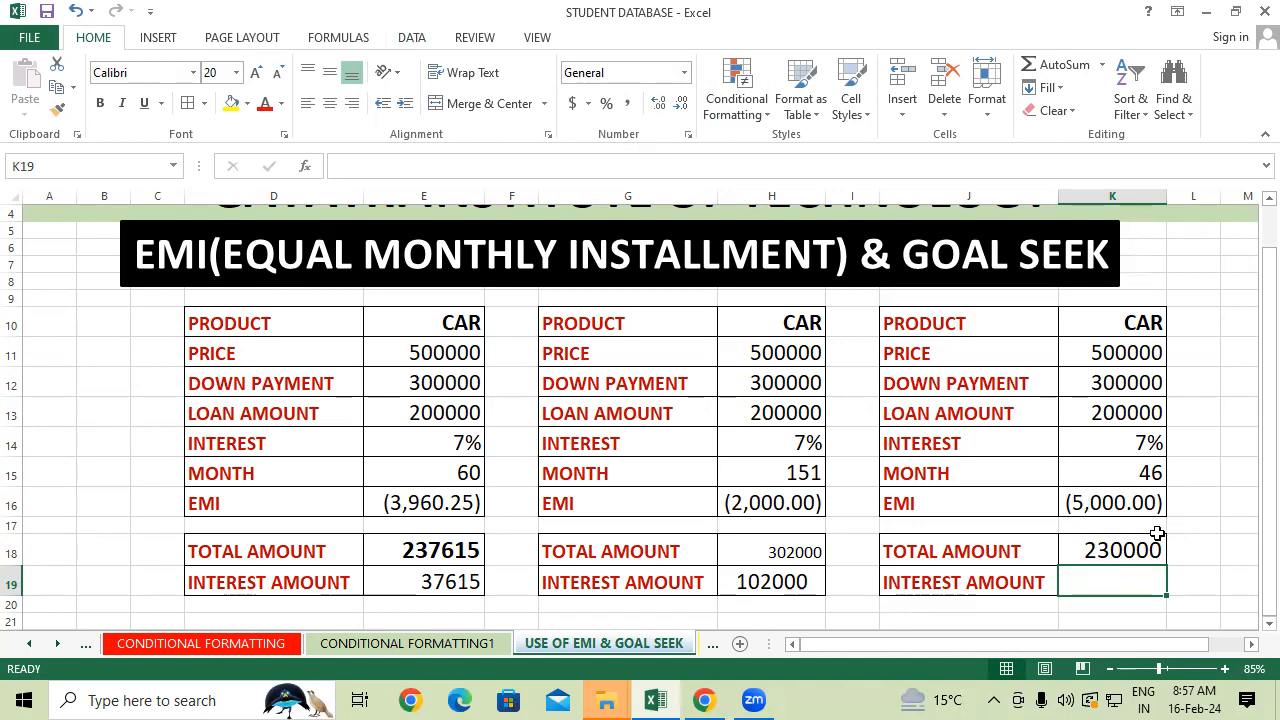
pyautogui.write('30000')
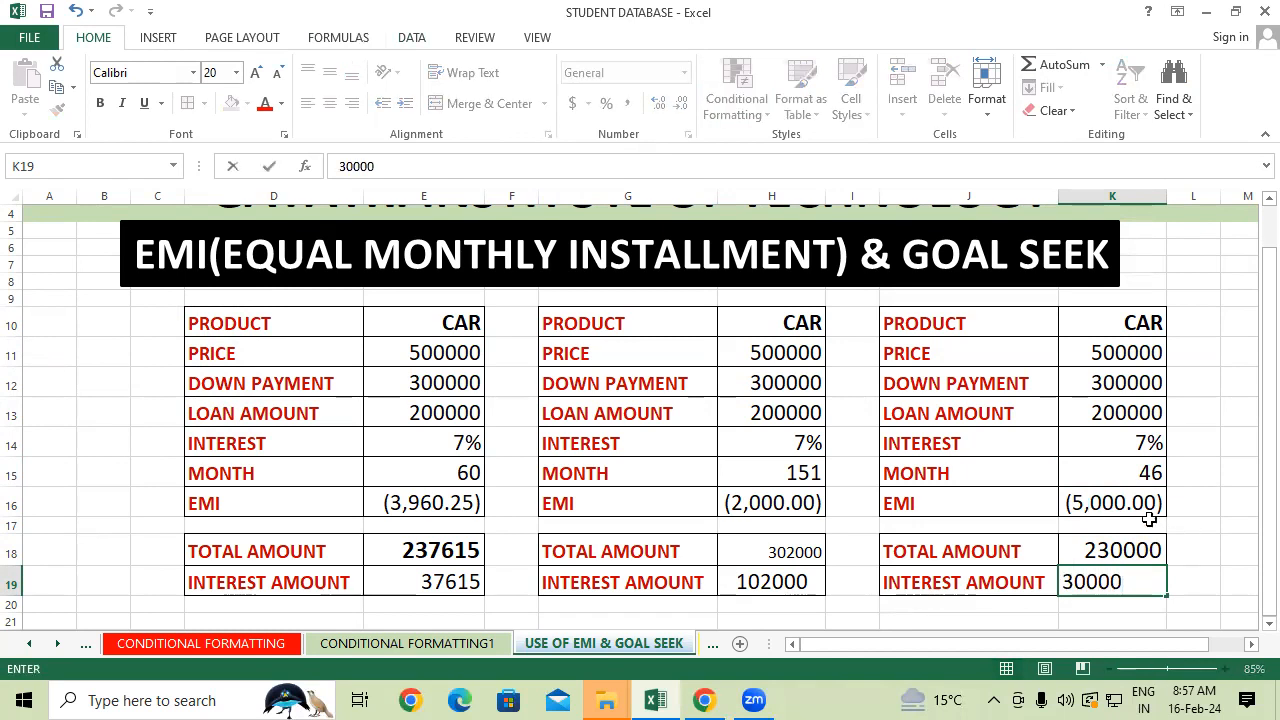
pyautogui.click(714, 450)
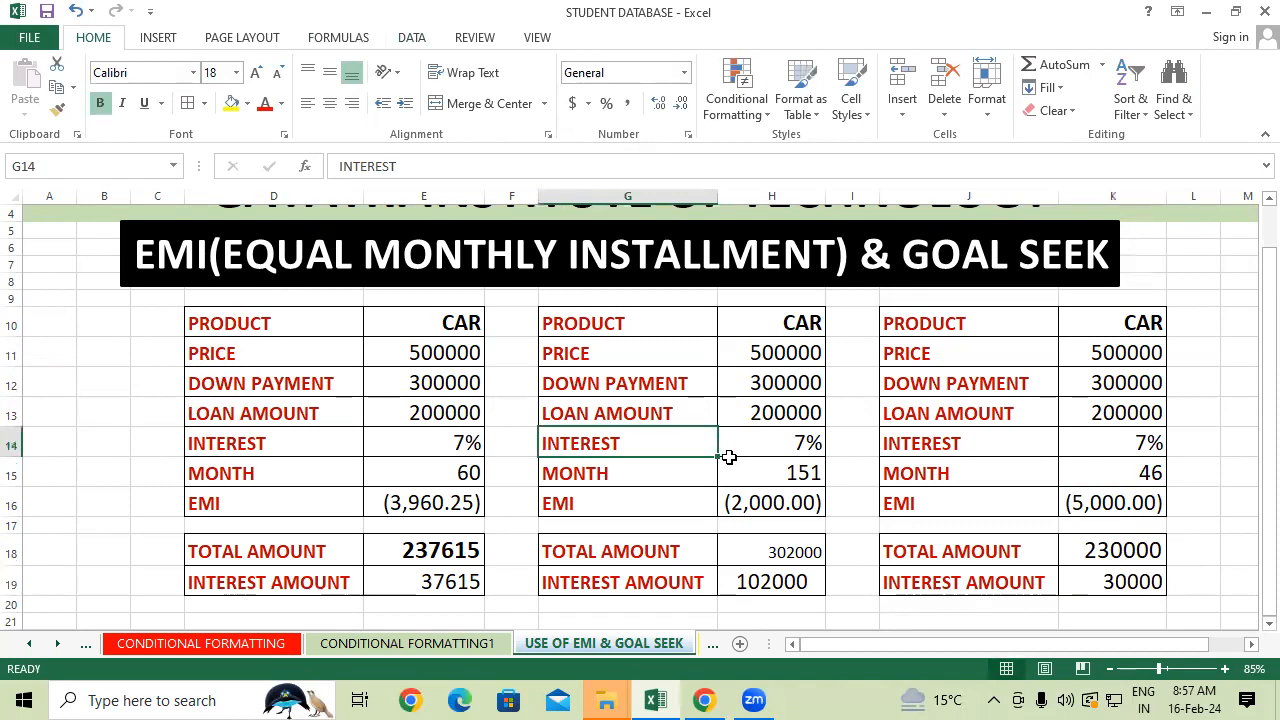
pyautogui.moveTo(1100, 298)
pyautogui.mouseDown()
pyautogui.moveTo(1115, 540)
pyautogui.moveTo(1141, 573)
pyautogui.mouseUp()
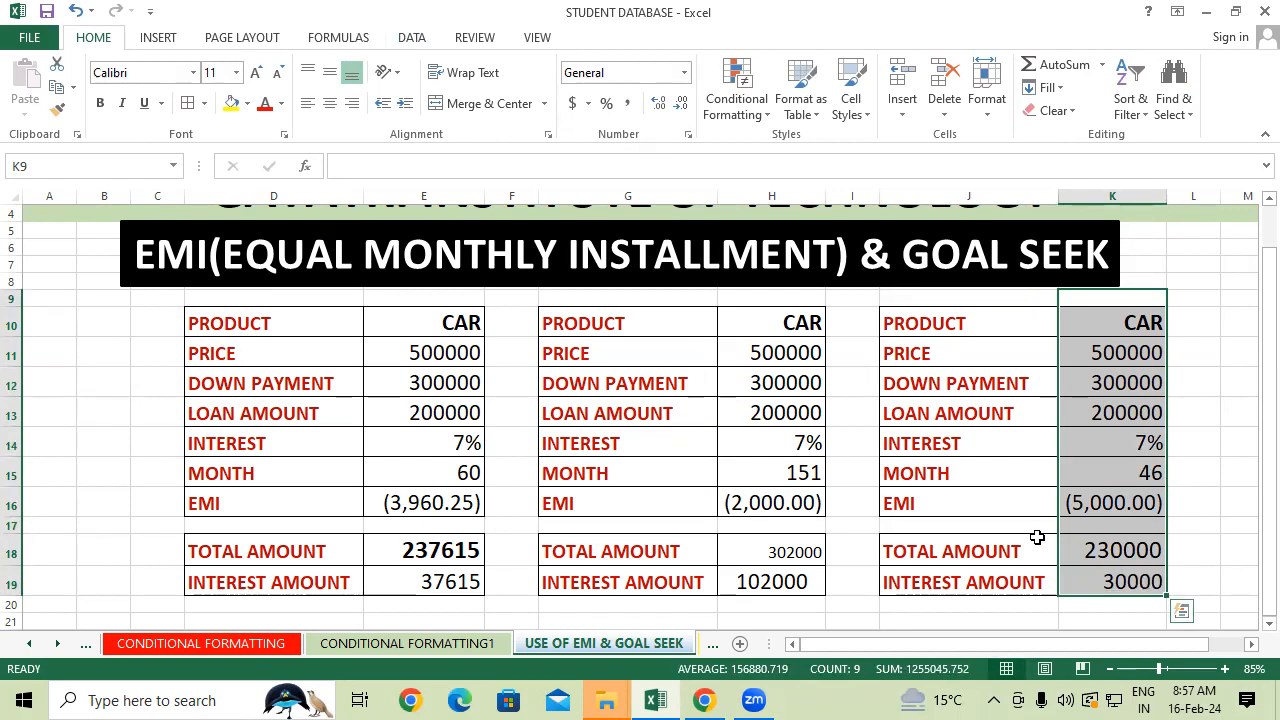
pyautogui.click(1107, 586)
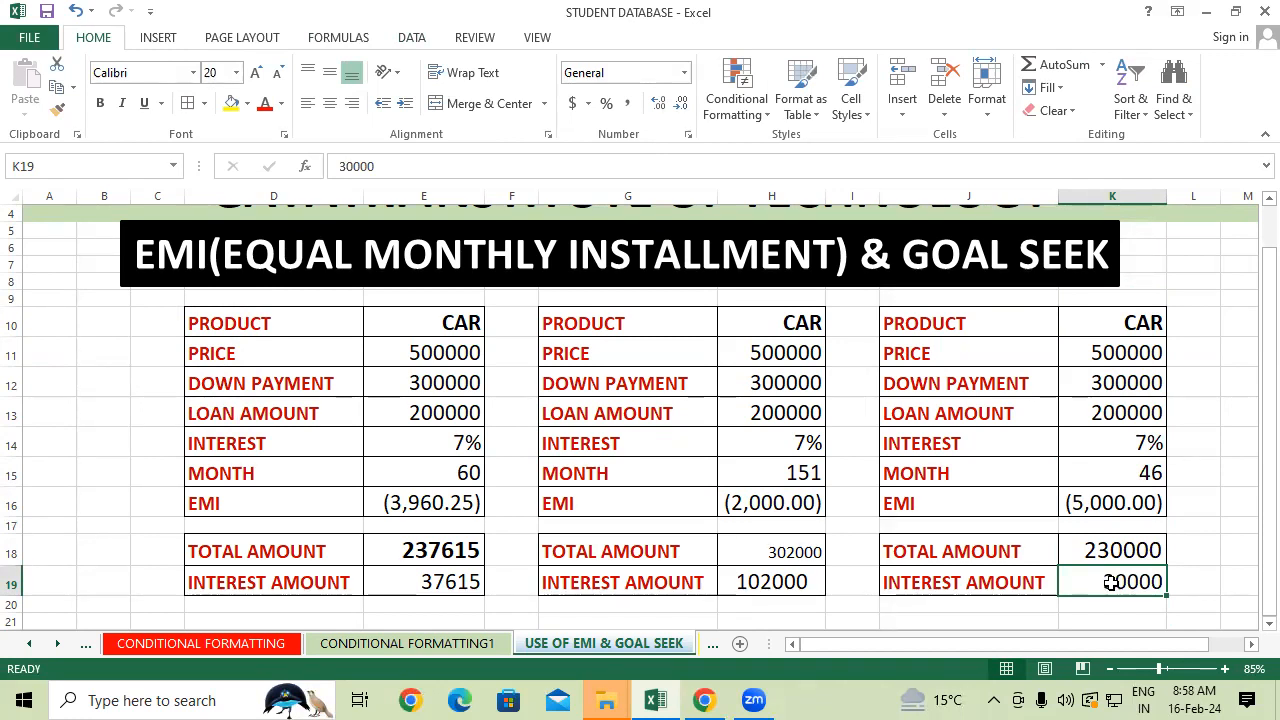
pyautogui.click(806, 584)
pyautogui.click(464, 582)
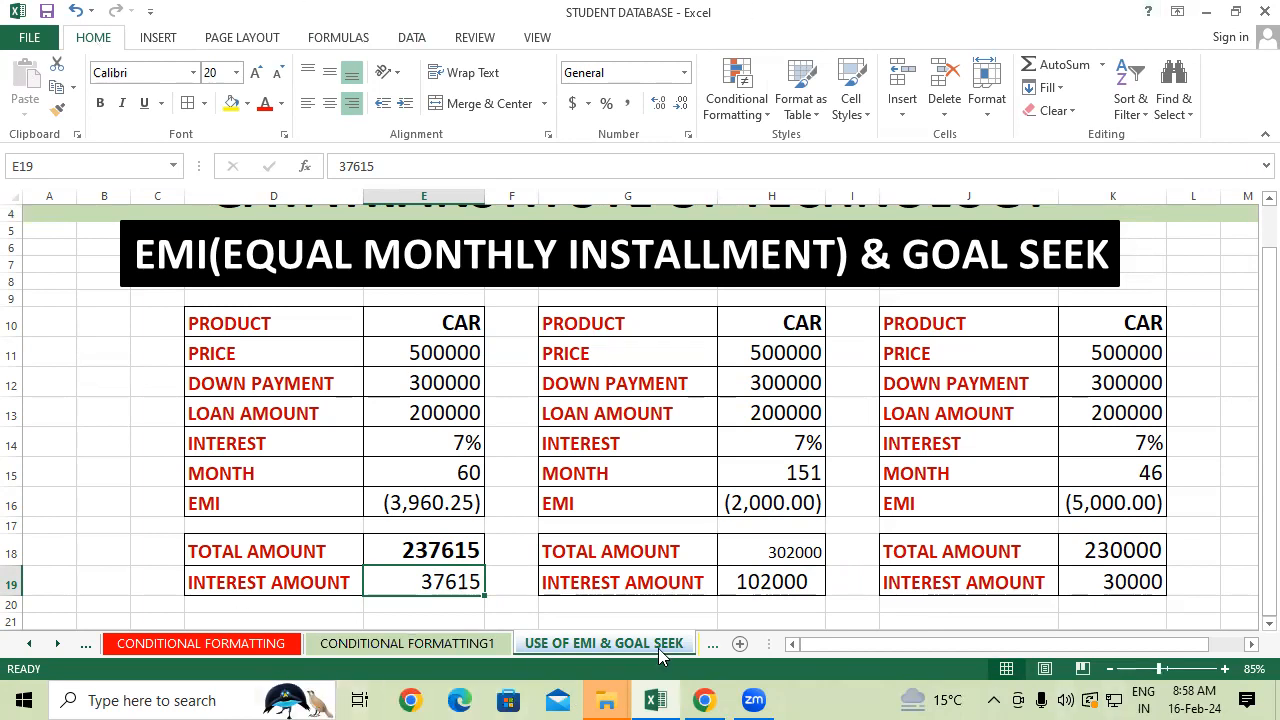
pyautogui.click(1250, 671)
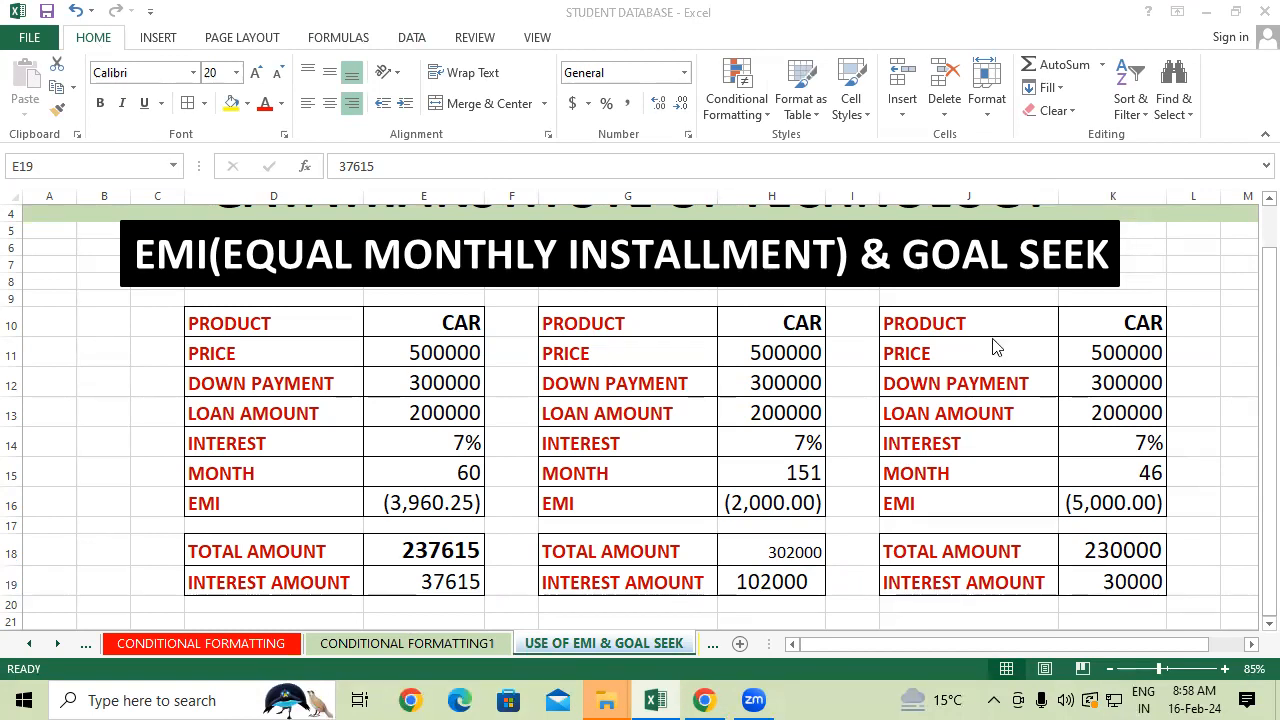